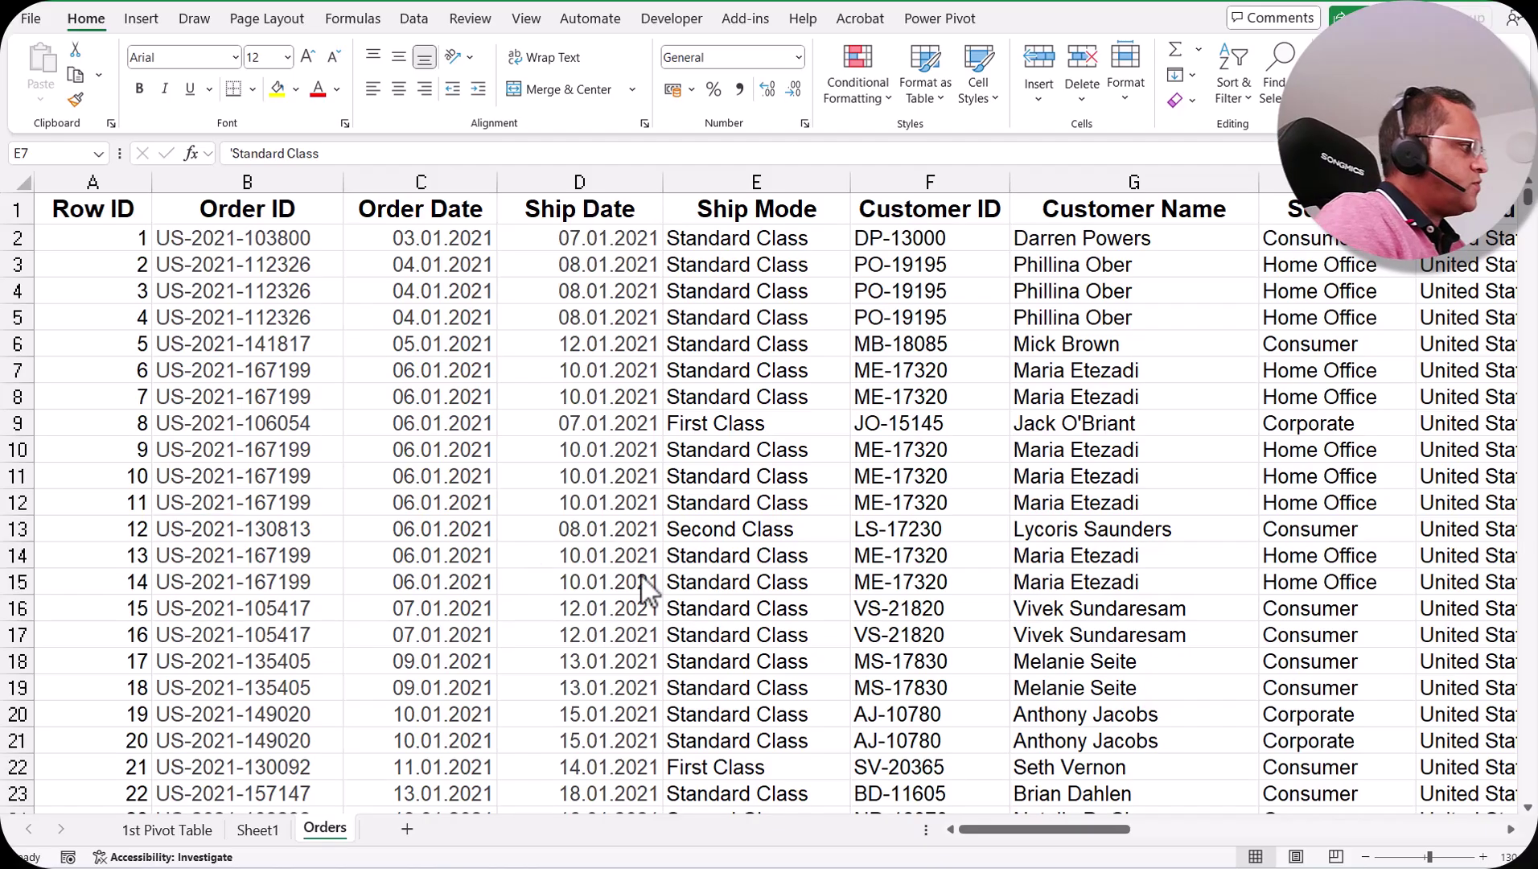
Insert a PivotTable from the Orders data range A1:U10195 on a new worksheet
{"action": "key", "text": "F2"}
{"action": "left_click", "coordinate": [786, 450]}
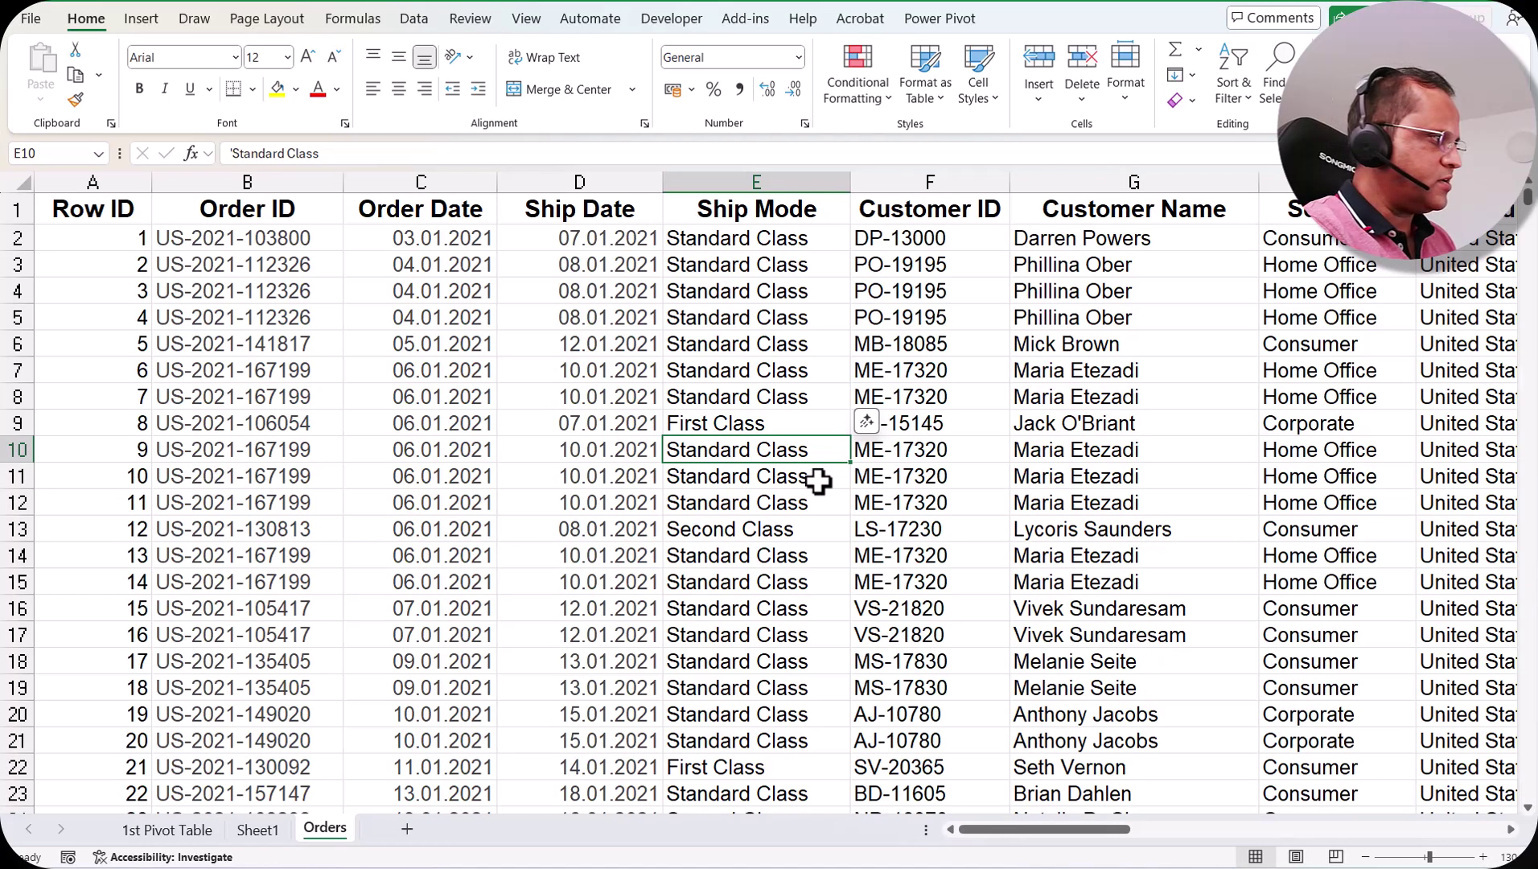
{"action": "left_click", "coordinate": [763, 420]}
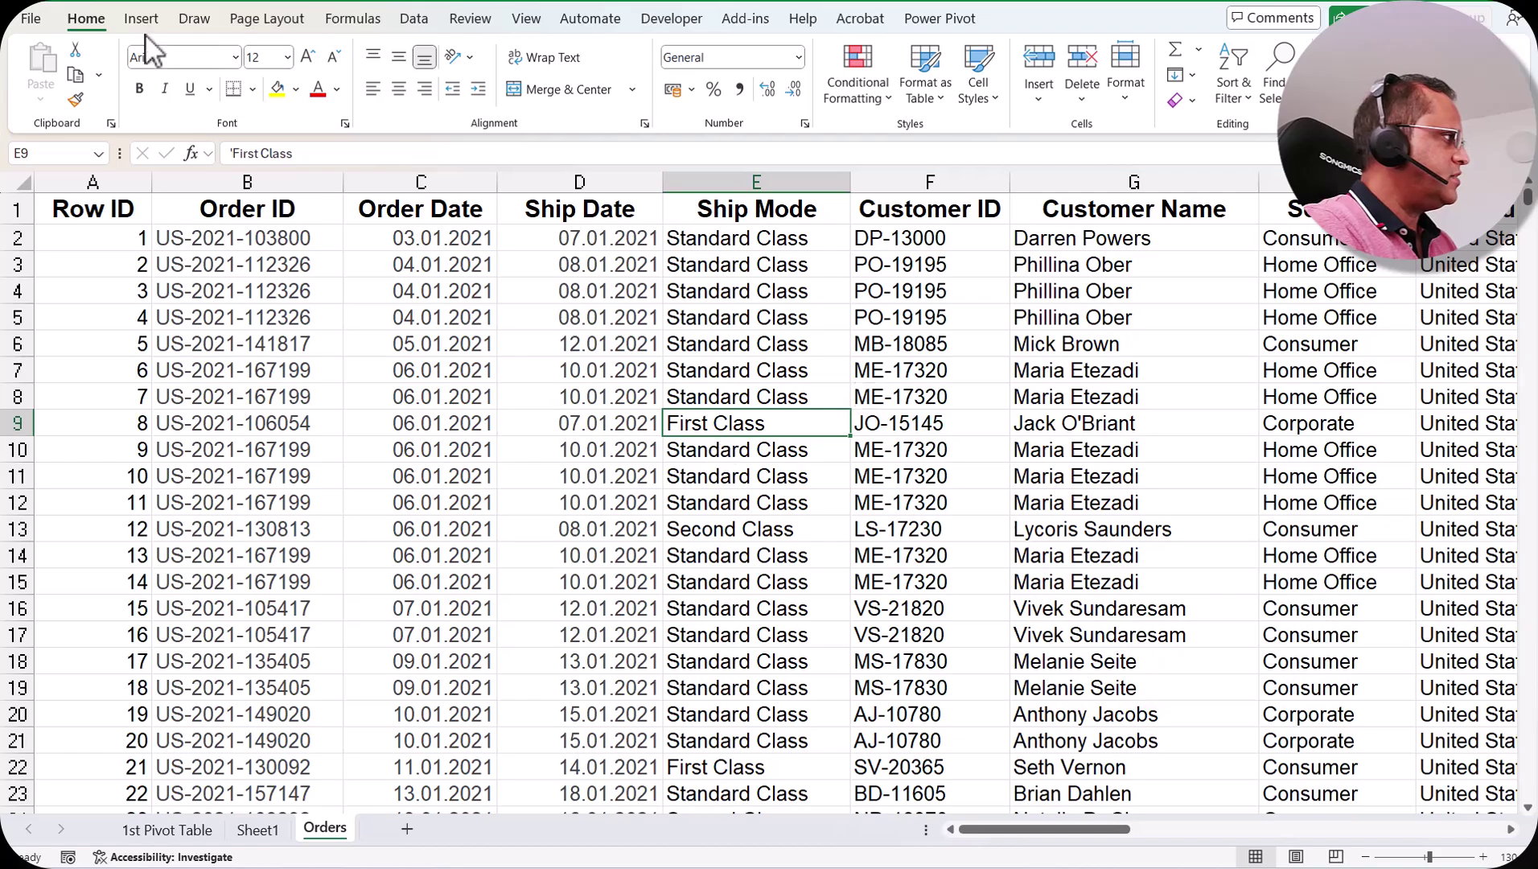
{"action": "left_click", "coordinate": [142, 18]}
{"action": "left_click", "coordinate": [53, 61]}
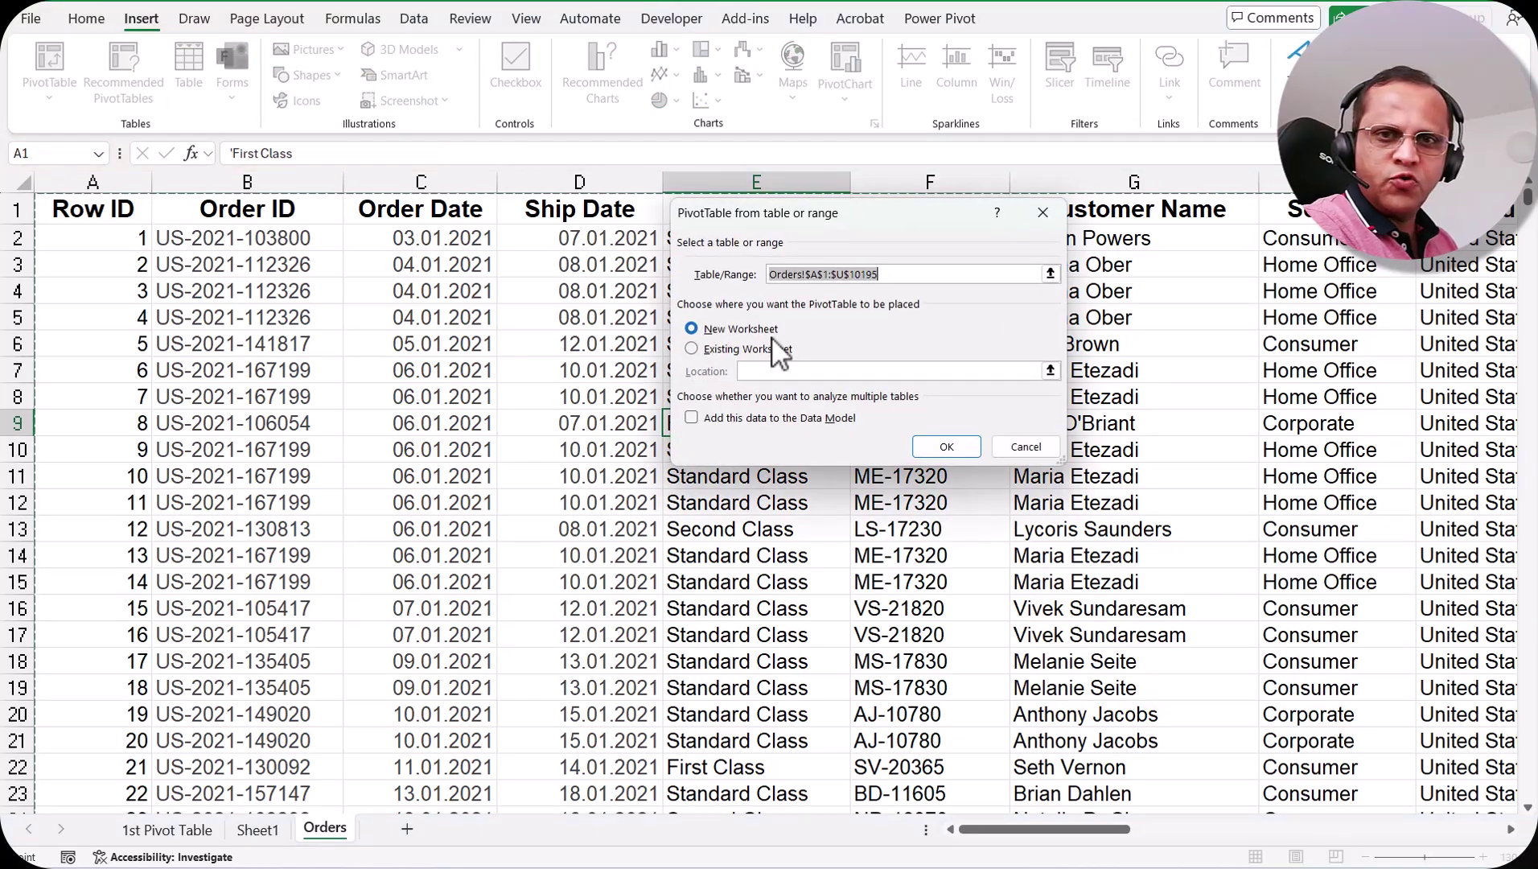
{"action": "left_click", "coordinate": [945, 447]}
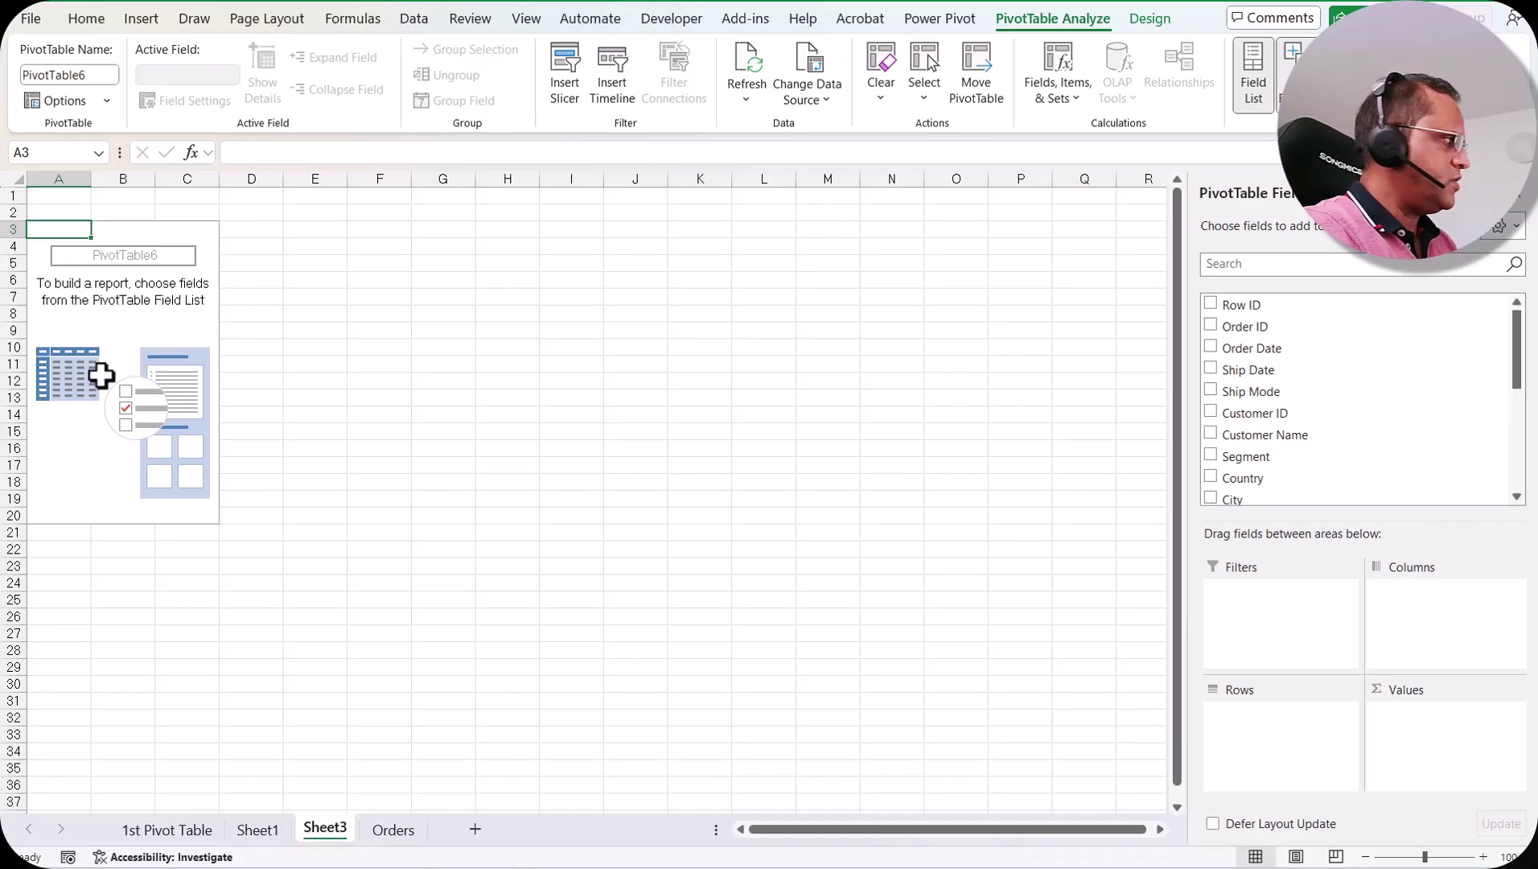
Build the PivotTable with Region as rows, Ship Mode as columns and Sales as summed values
{"action": "scroll", "coordinate": [1376, 426], "scroll_direction": "down", "scroll_amount": 2}
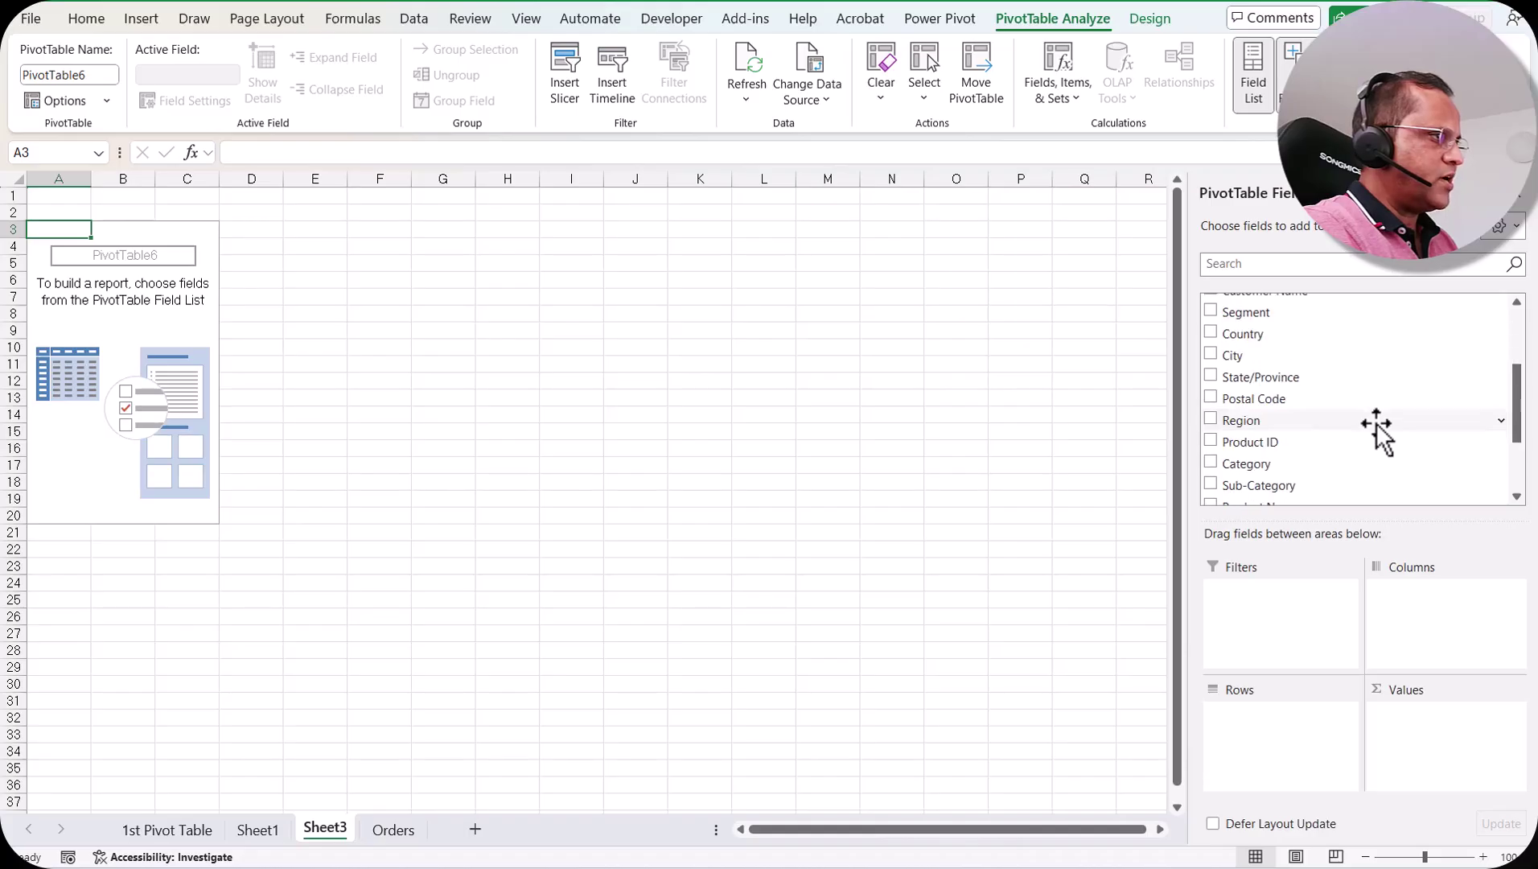
{"action": "left_click_drag", "start_coordinate": [1275, 420], "coordinate": [1267, 719]}
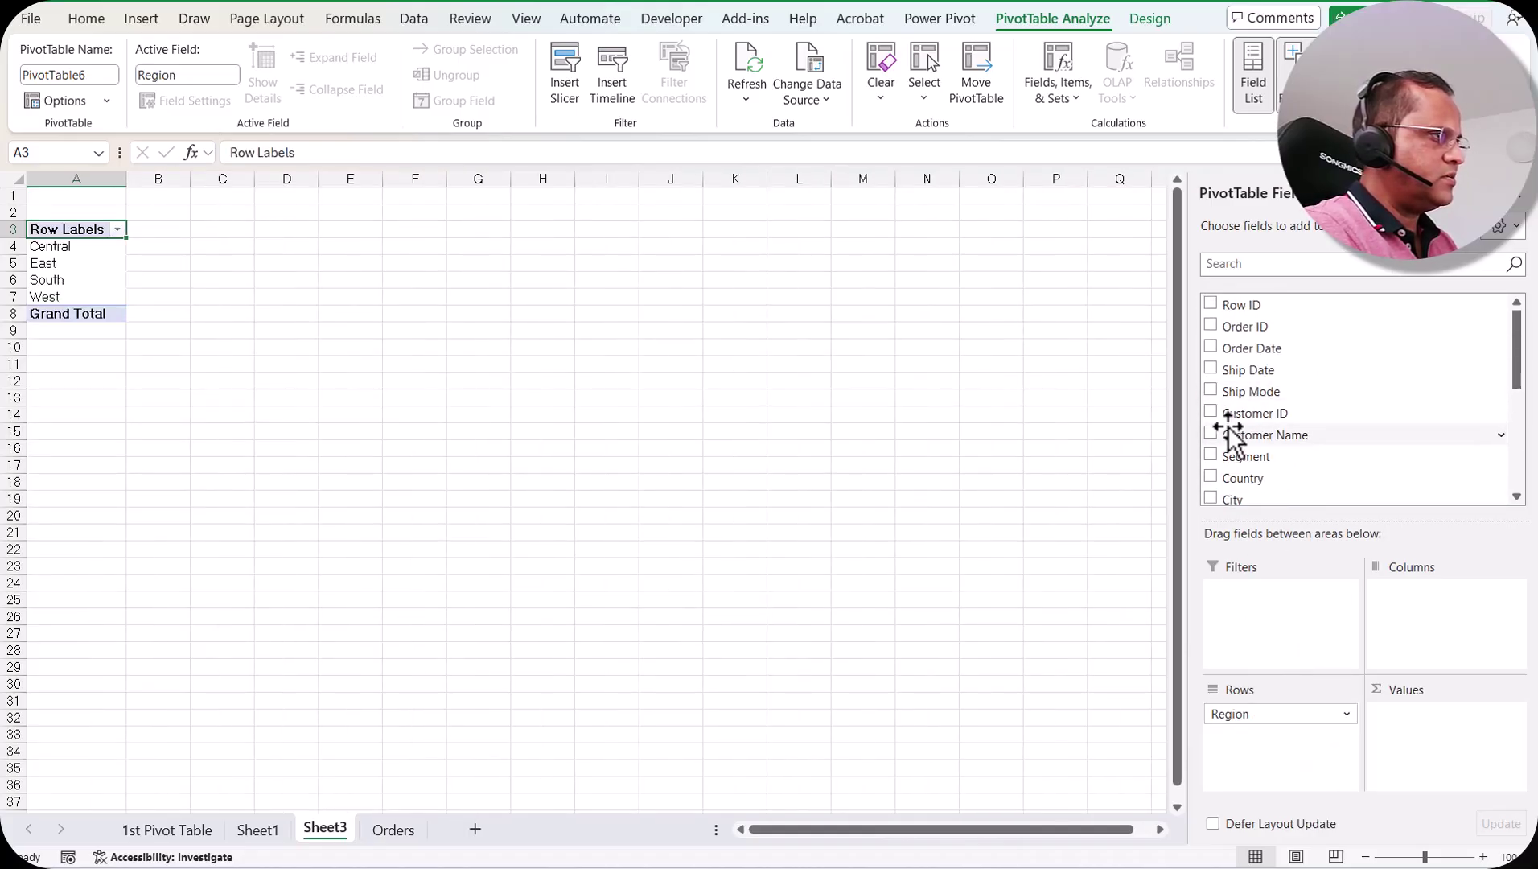
{"action": "left_click_drag", "start_coordinate": [1294, 395], "coordinate": [1416, 589]}
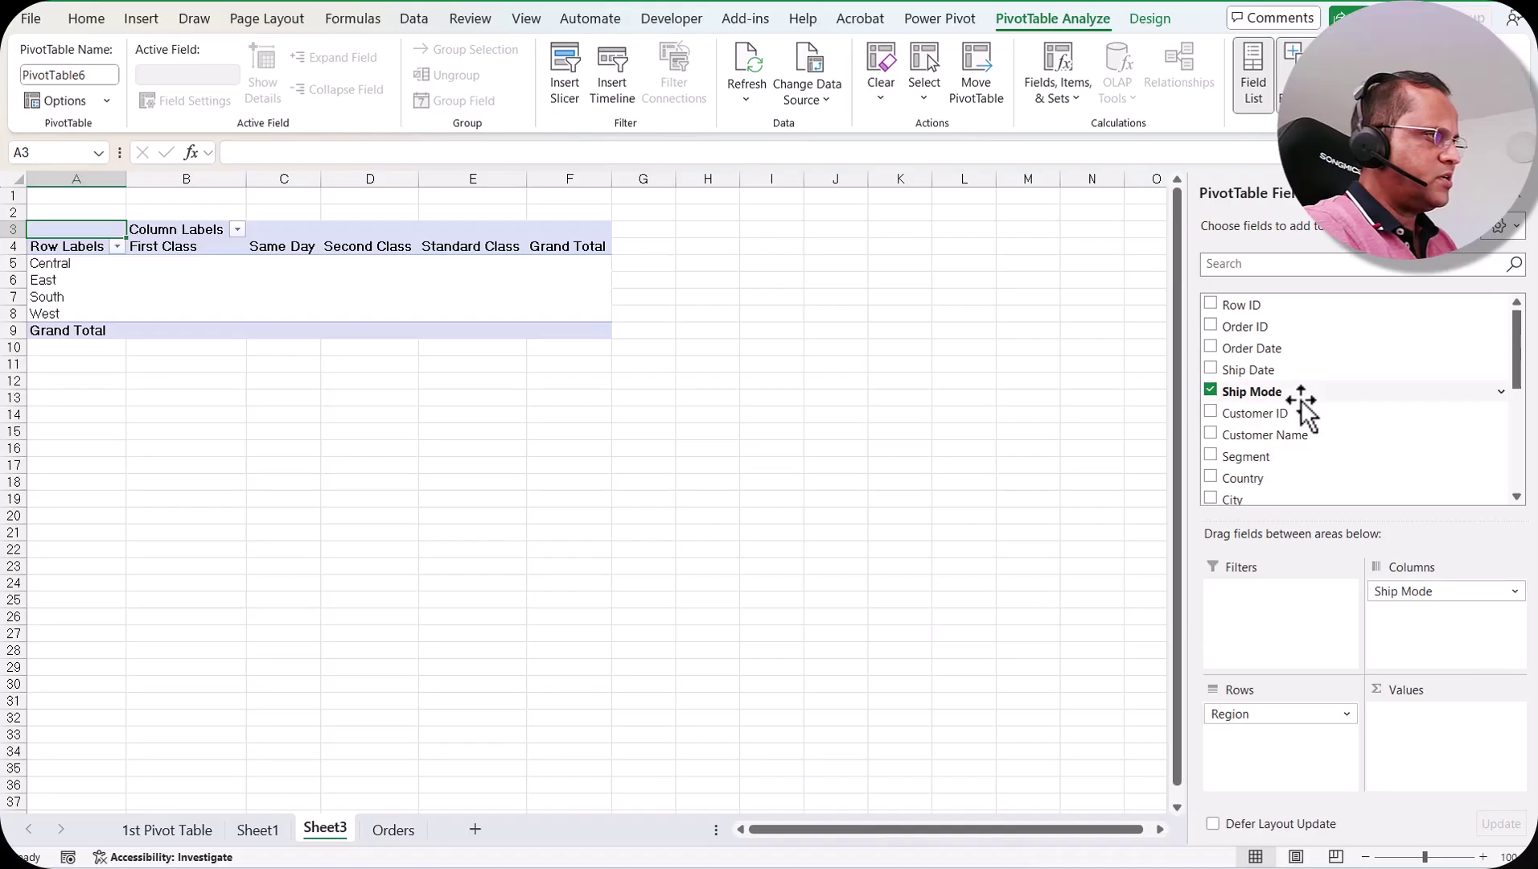
{"action": "scroll", "coordinate": [1305, 412], "scroll_direction": "down", "scroll_amount": 3}
{"action": "left_click_drag", "start_coordinate": [1320, 406], "coordinate": [1413, 741]}
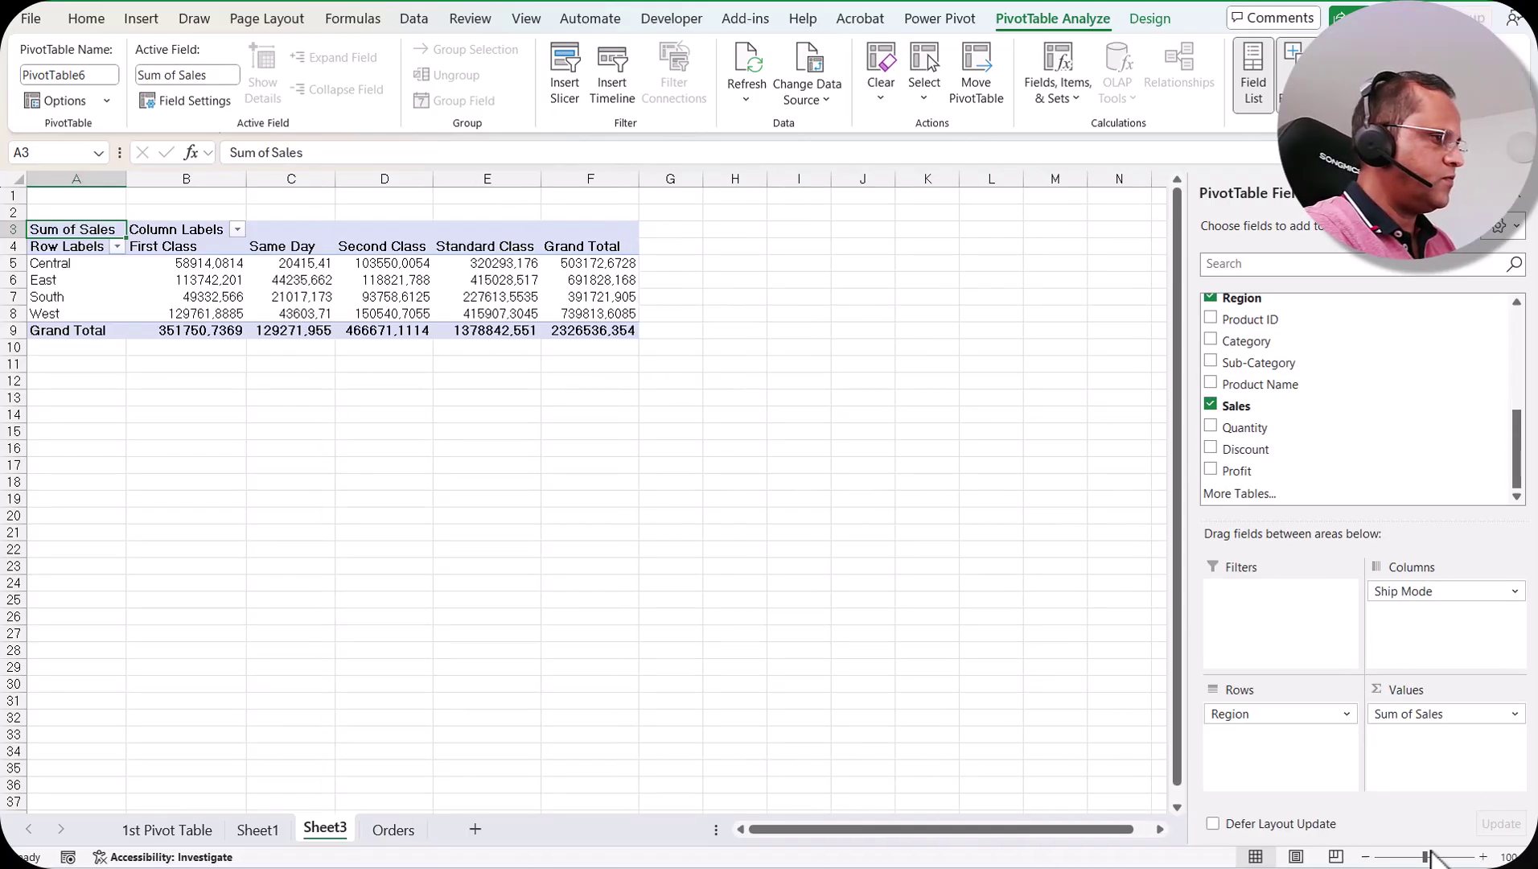
Change the font of the whole PivotTable, A3:F9, to Arial
{"action": "left_click", "coordinate": [1484, 857]}
{"action": "left_click", "coordinate": [1483, 858]}
{"action": "left_click", "coordinate": [1483, 858]}
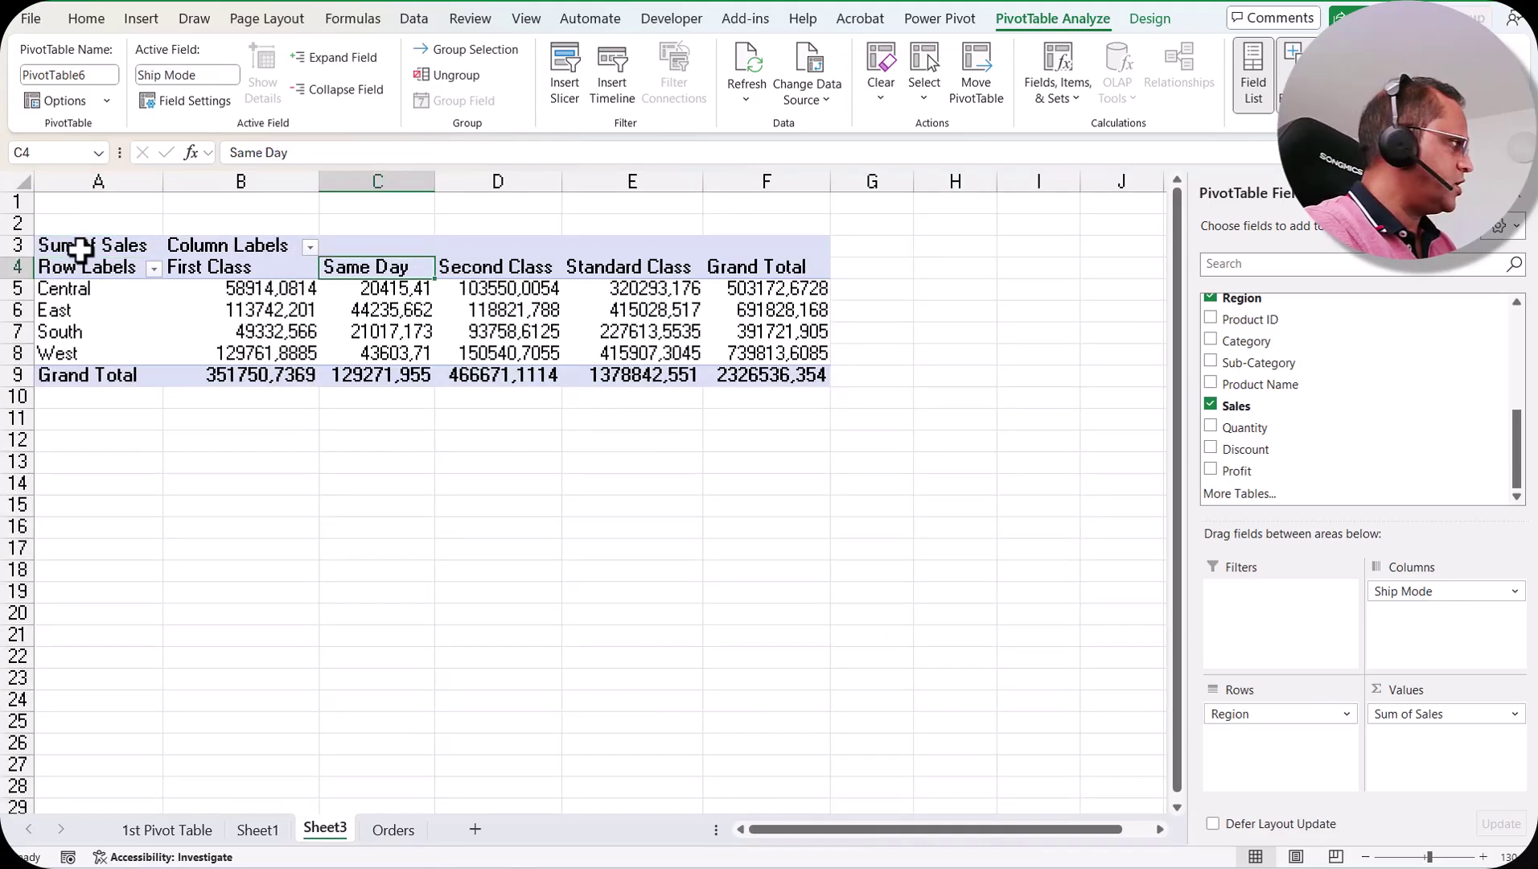
{"action": "left_click_drag", "start_coordinate": [76, 247], "coordinate": [771, 371]}
{"action": "left_click", "coordinate": [85, 18]}
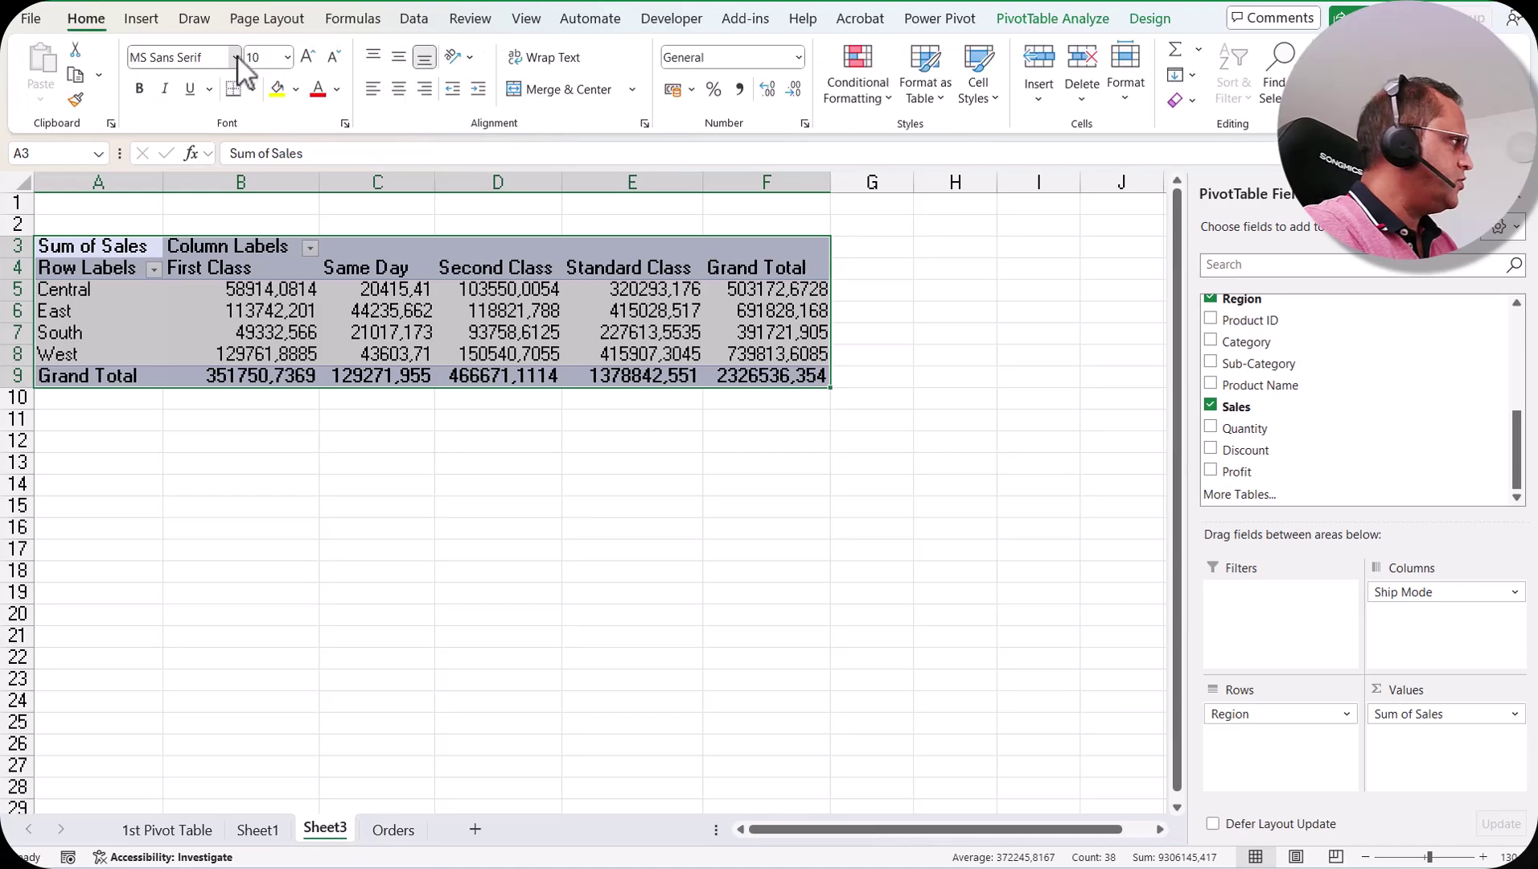
{"action": "left_click", "coordinate": [234, 57]}
{"action": "scroll", "coordinate": [261, 418], "scroll_direction": "down", "scroll_amount": 4}
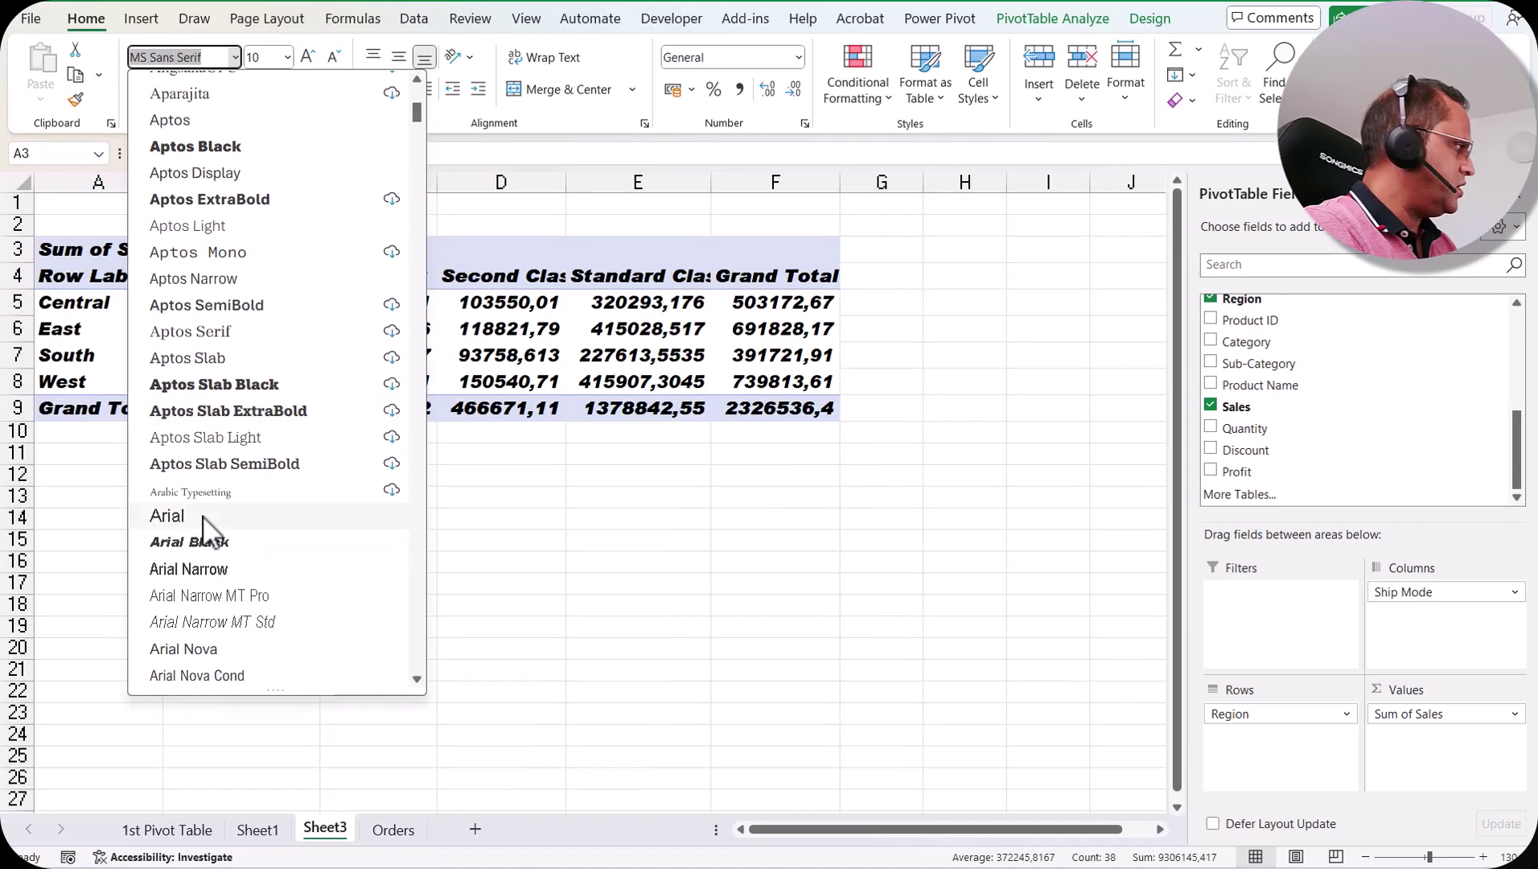
{"action": "left_click", "coordinate": [169, 509]}
{"action": "left_click", "coordinate": [731, 346]}
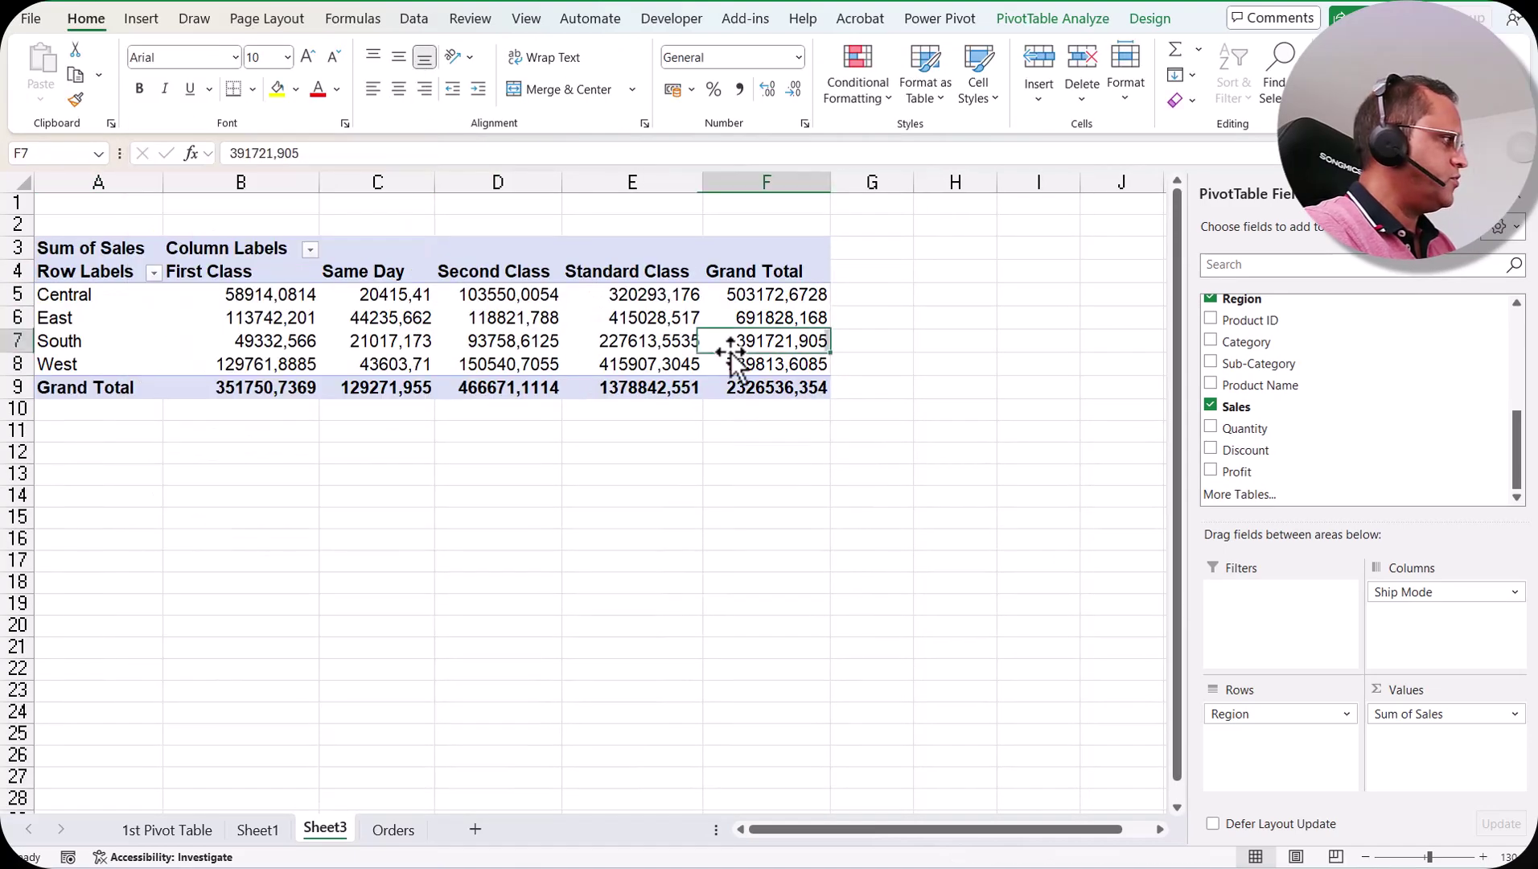
{"action": "left_click", "coordinate": [314, 493]}
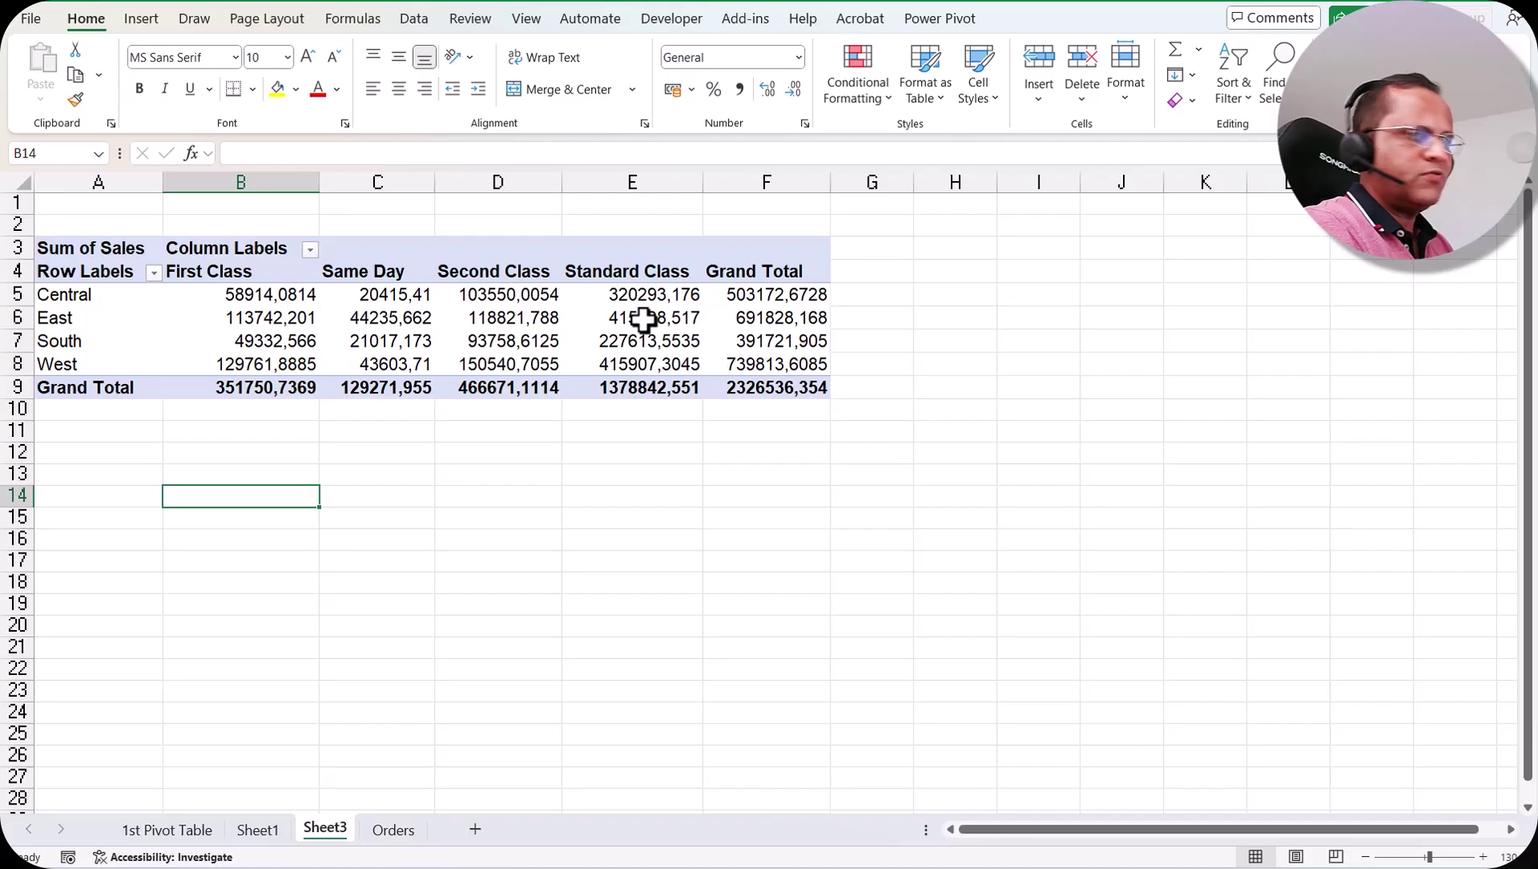
Insert a slicer for the Category field and place it beside the PivotTable, just past the Grand Total column
{"action": "mouse_move", "coordinate": [643, 319]}
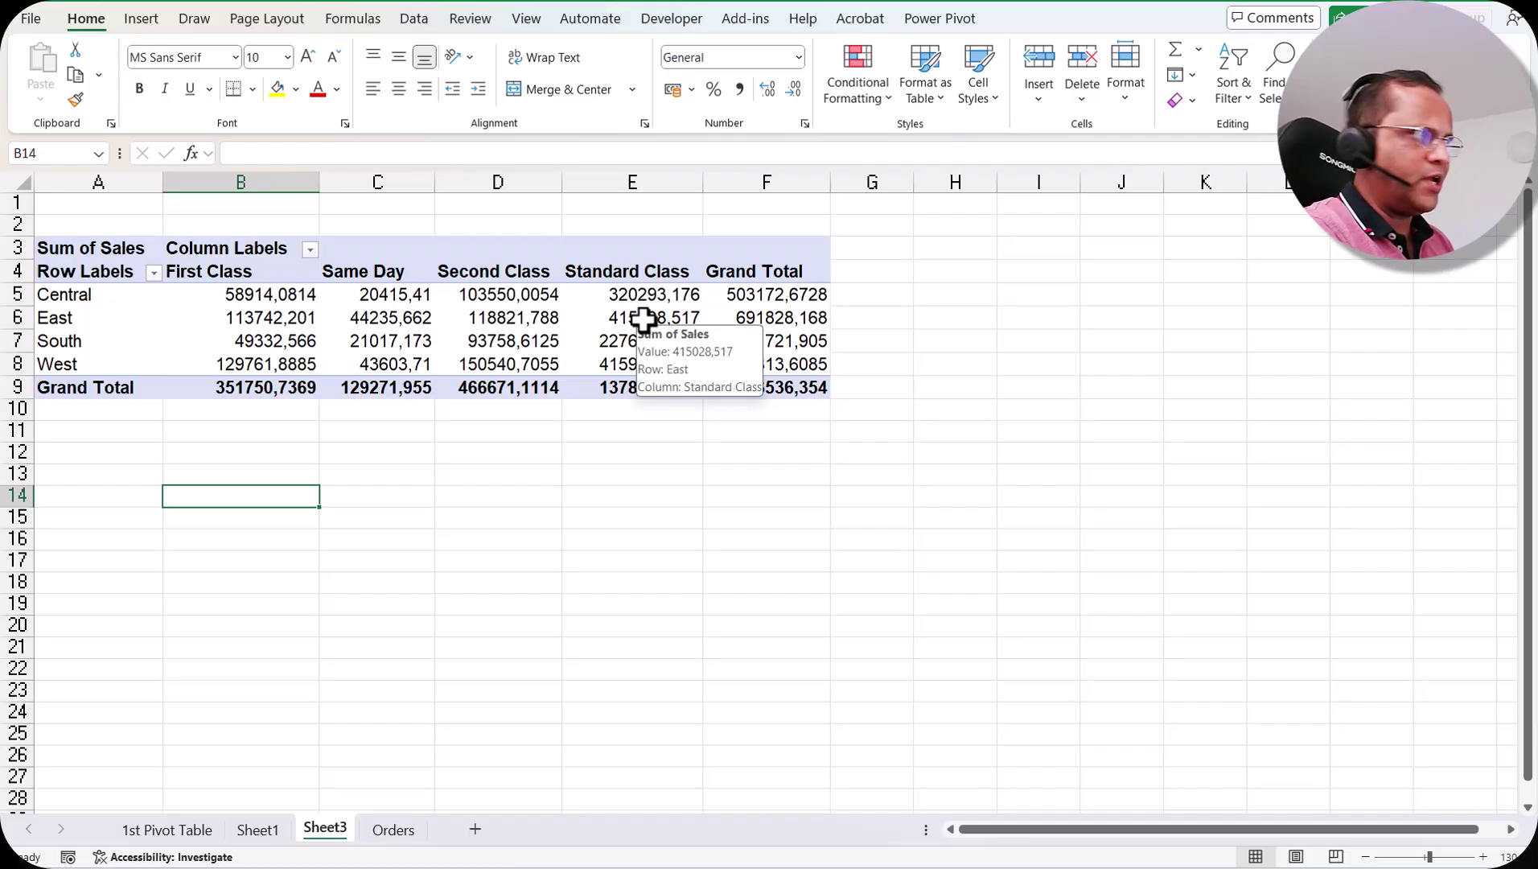
{"action": "key", "text": "Up"}
{"action": "key", "text": "Up"}
{"action": "key", "text": "Up"}
{"action": "key", "text": "Up"}
{"action": "key", "text": "Up"}
{"action": "key", "text": "Up"}
{"action": "key", "text": "Up"}
{"action": "key", "text": "Up"}
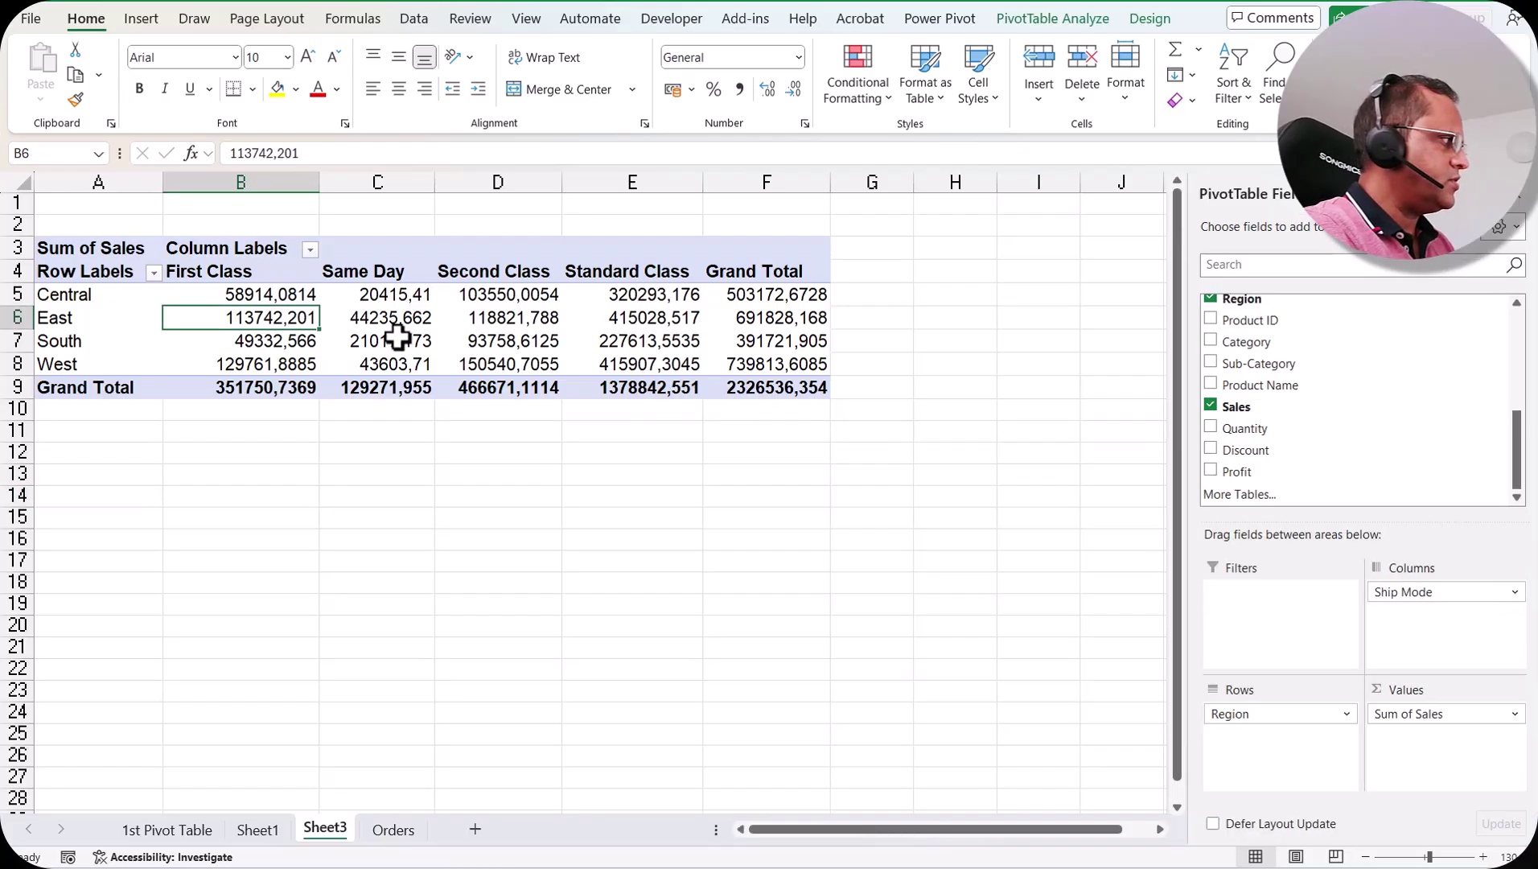
{"action": "left_click", "coordinate": [1099, 21]}
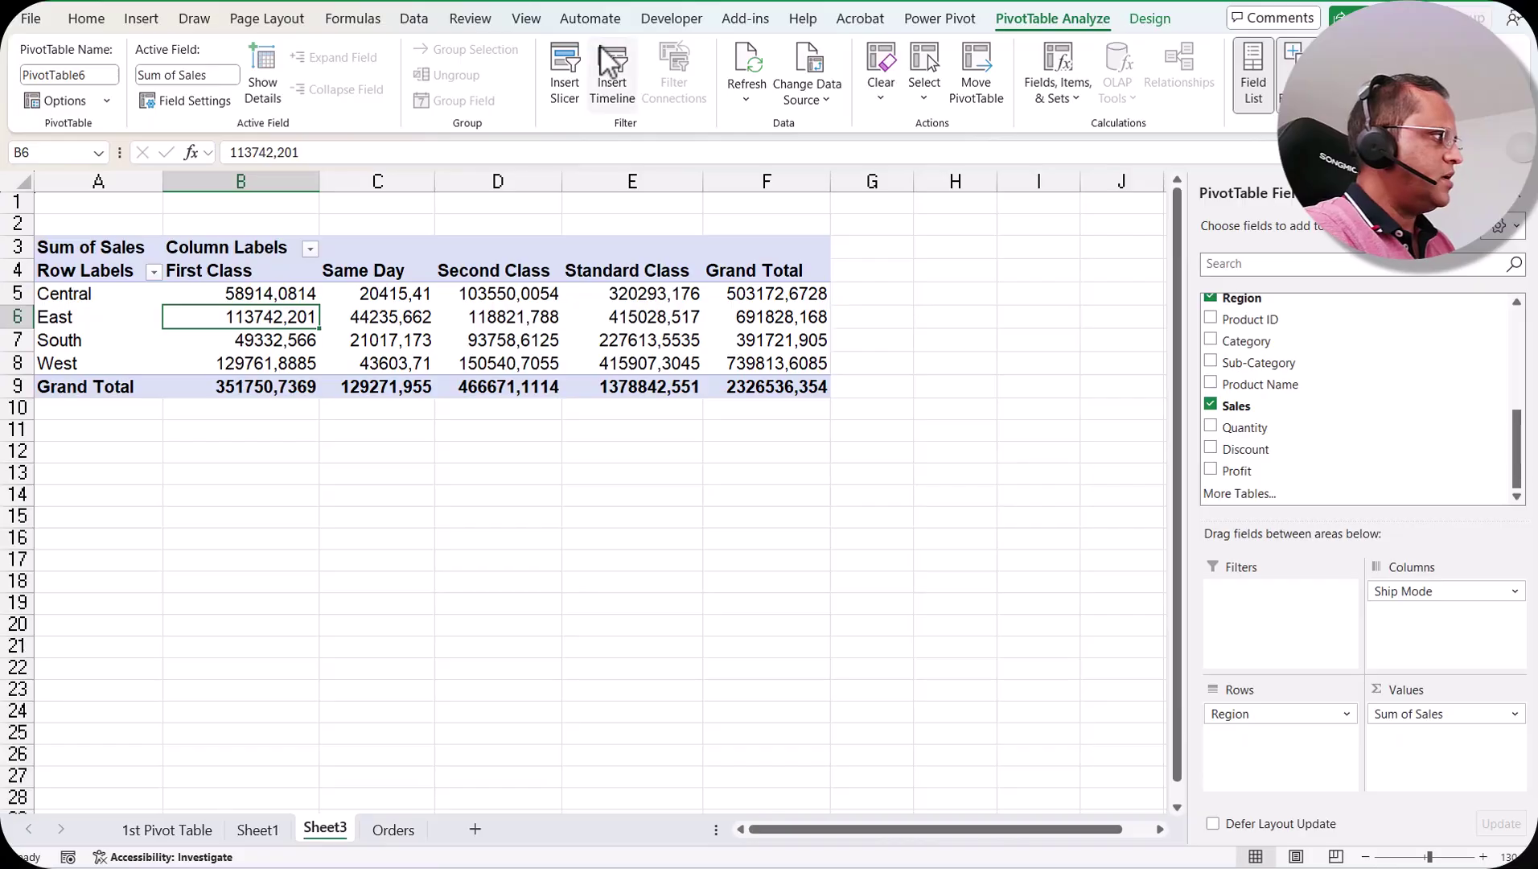
{"action": "left_click", "coordinate": [571, 103]}
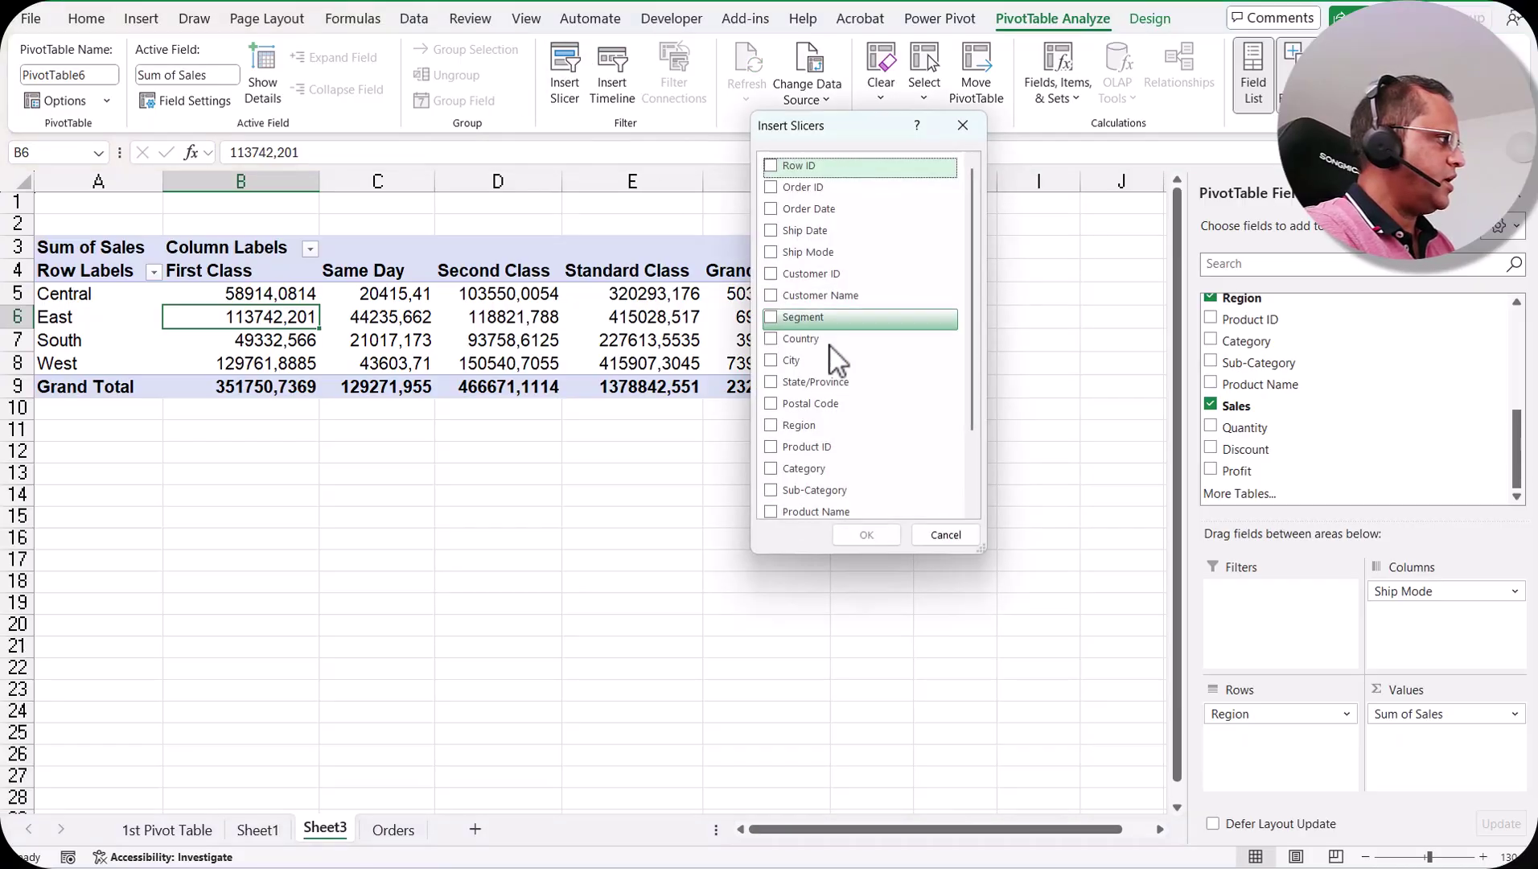
{"action": "scroll", "coordinate": [839, 443], "scroll_direction": "down", "scroll_amount": 2}
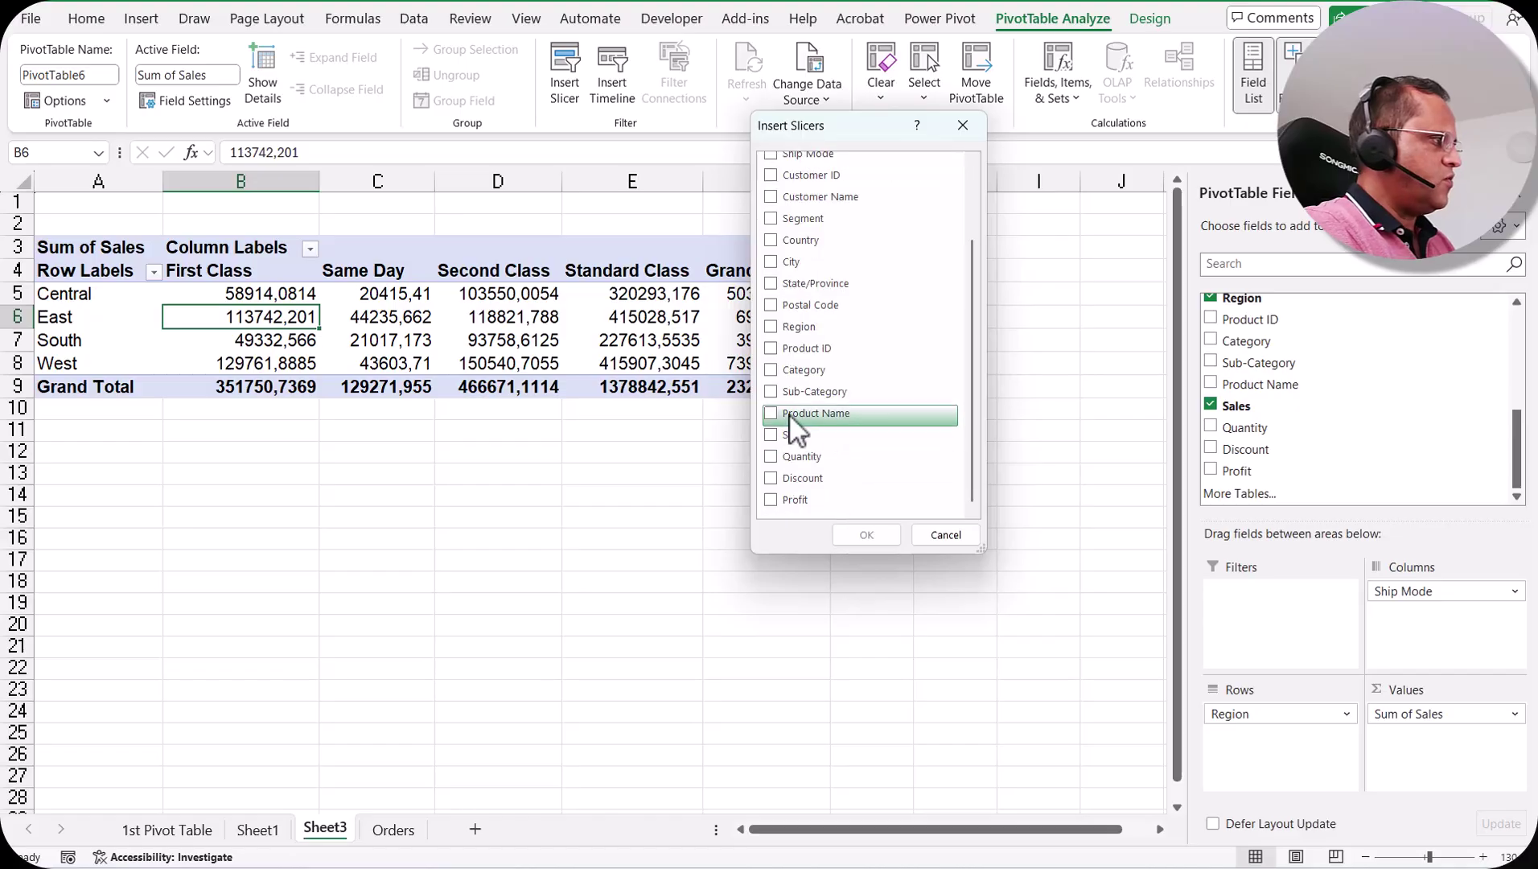
{"action": "left_click", "coordinate": [769, 370]}
{"action": "left_click", "coordinate": [859, 530]}
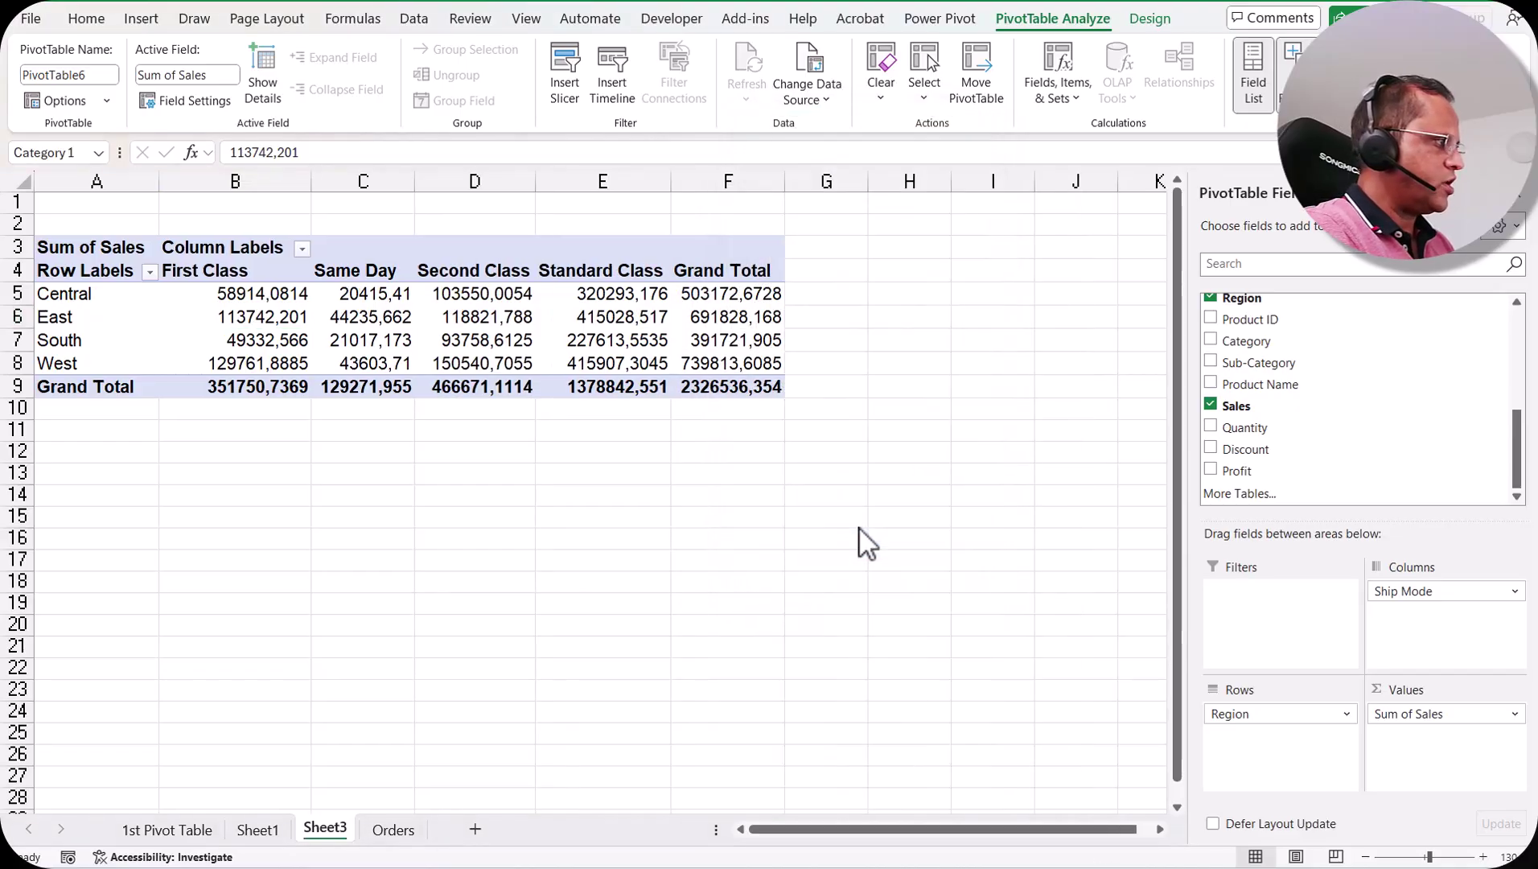
{"action": "left_click_drag", "start_coordinate": [553, 348], "coordinate": [881, 253]}
Insert a timeline for the Order Date field and place it below the PivotTable, near its first columns
{"action": "left_click", "coordinate": [649, 346]}
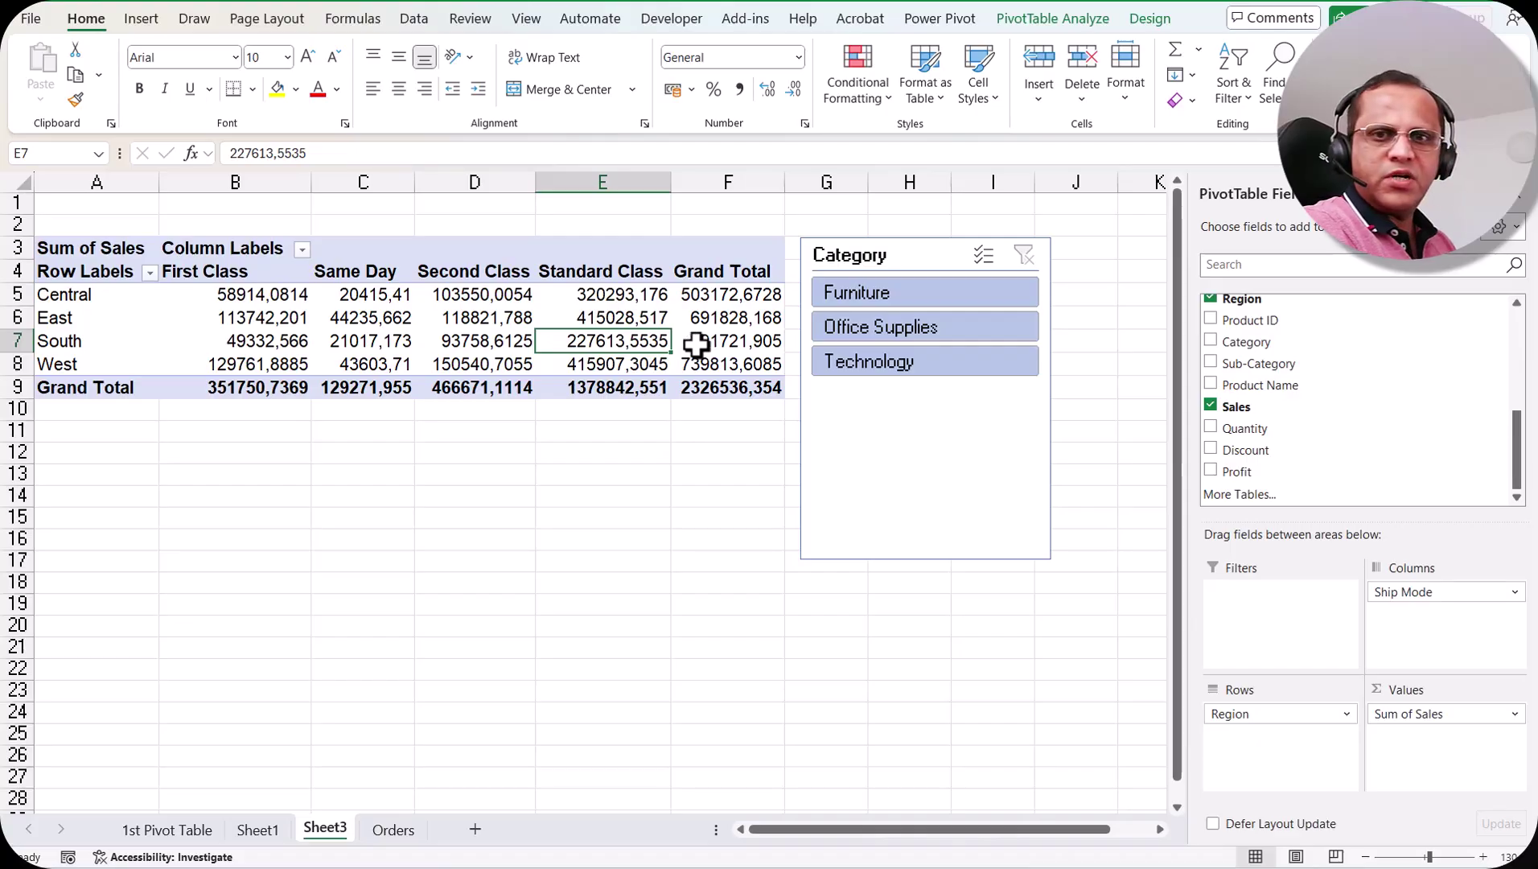
{"action": "left_click", "coordinate": [1084, 32]}
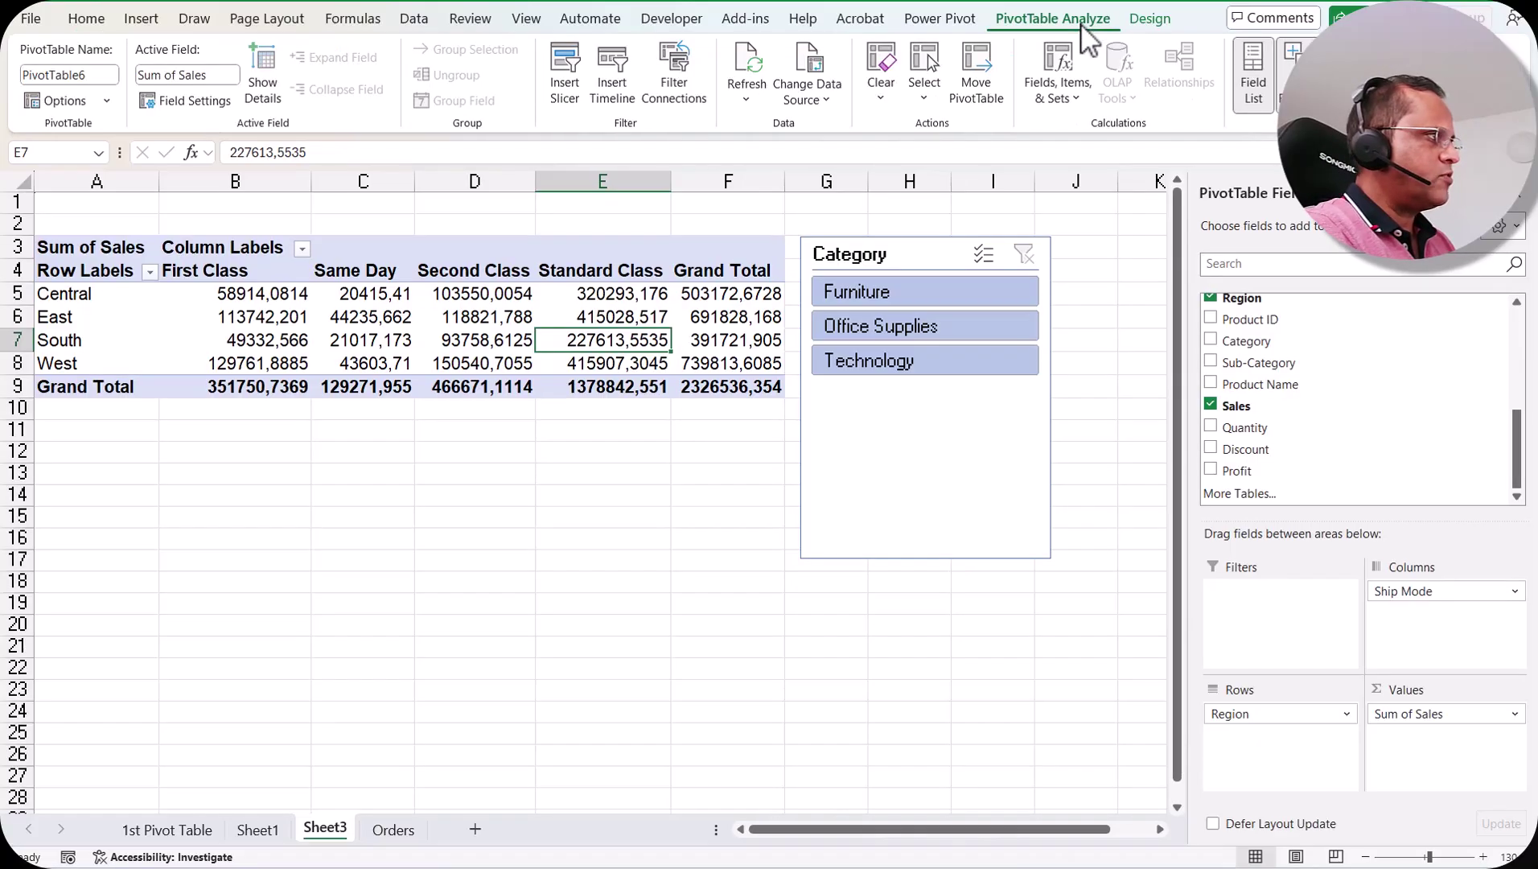
{"action": "left_click", "coordinate": [615, 89]}
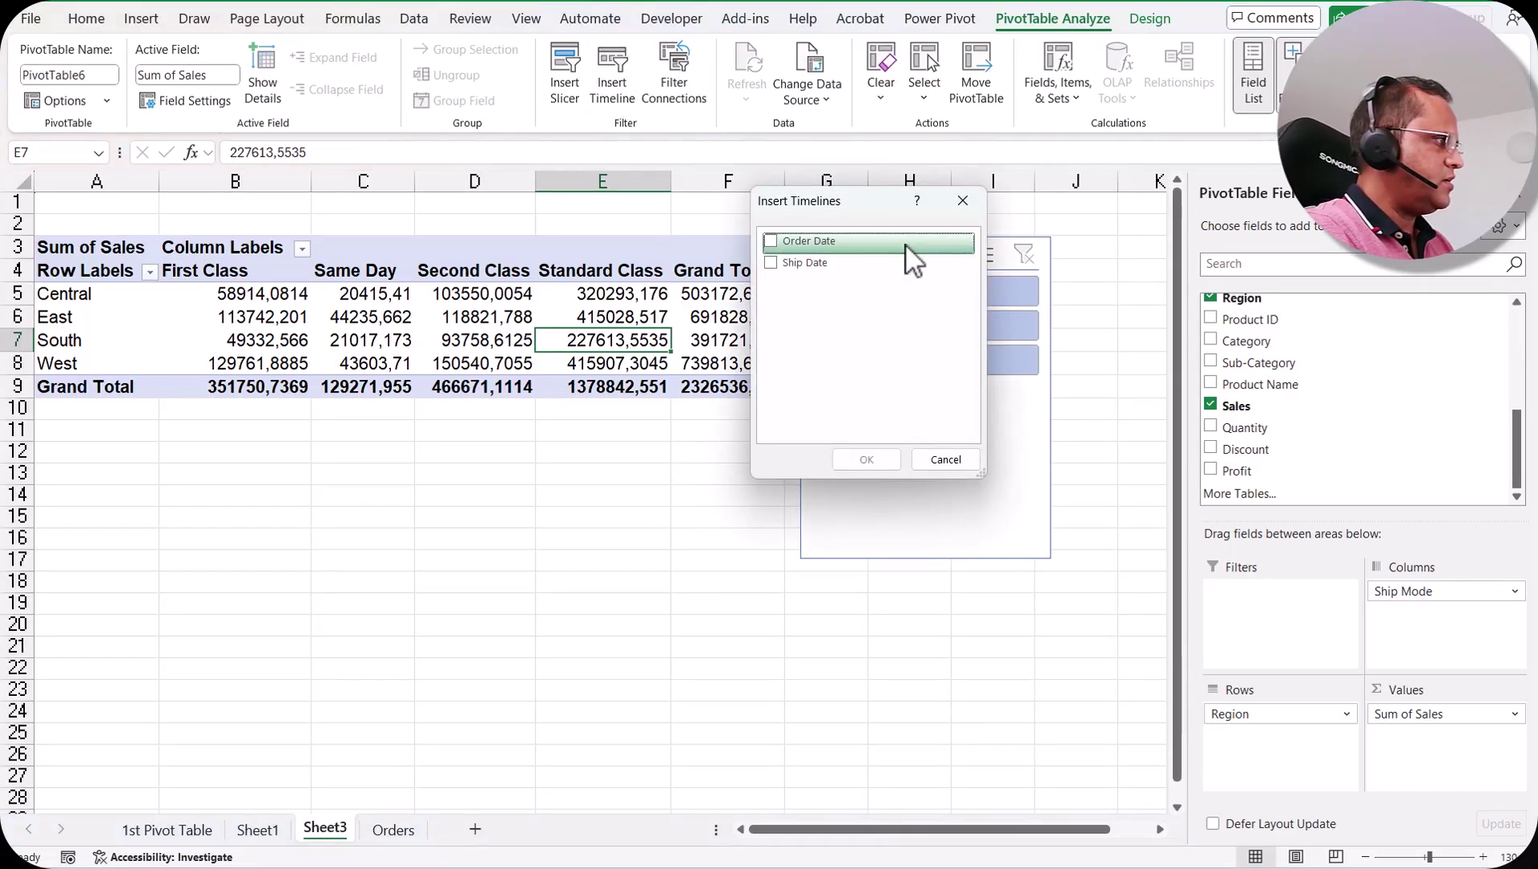
{"action": "left_click", "coordinate": [771, 241]}
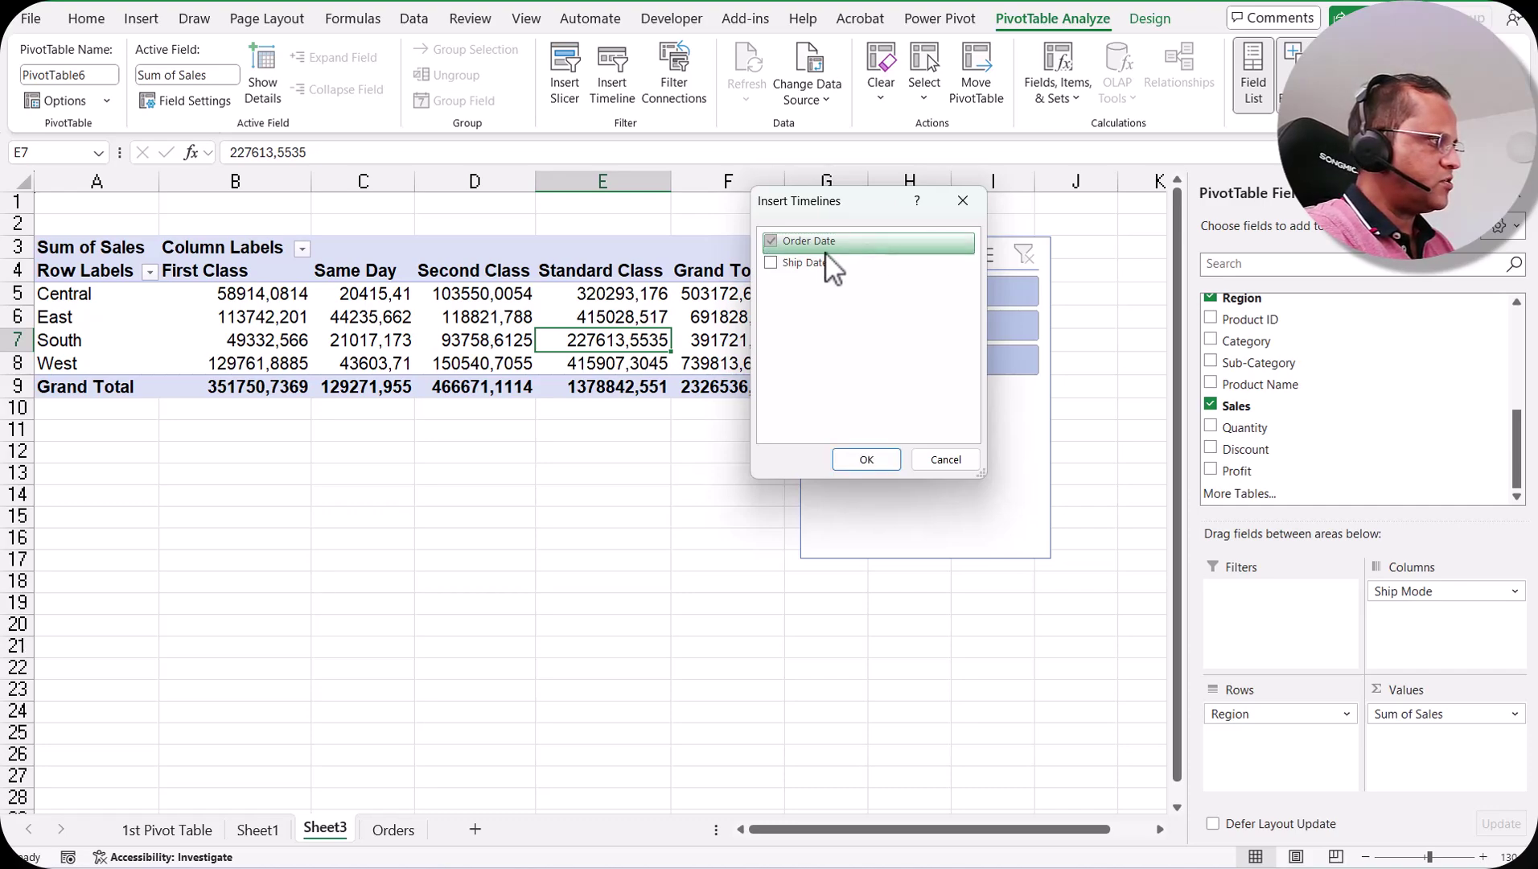
{"action": "left_click", "coordinate": [864, 460]}
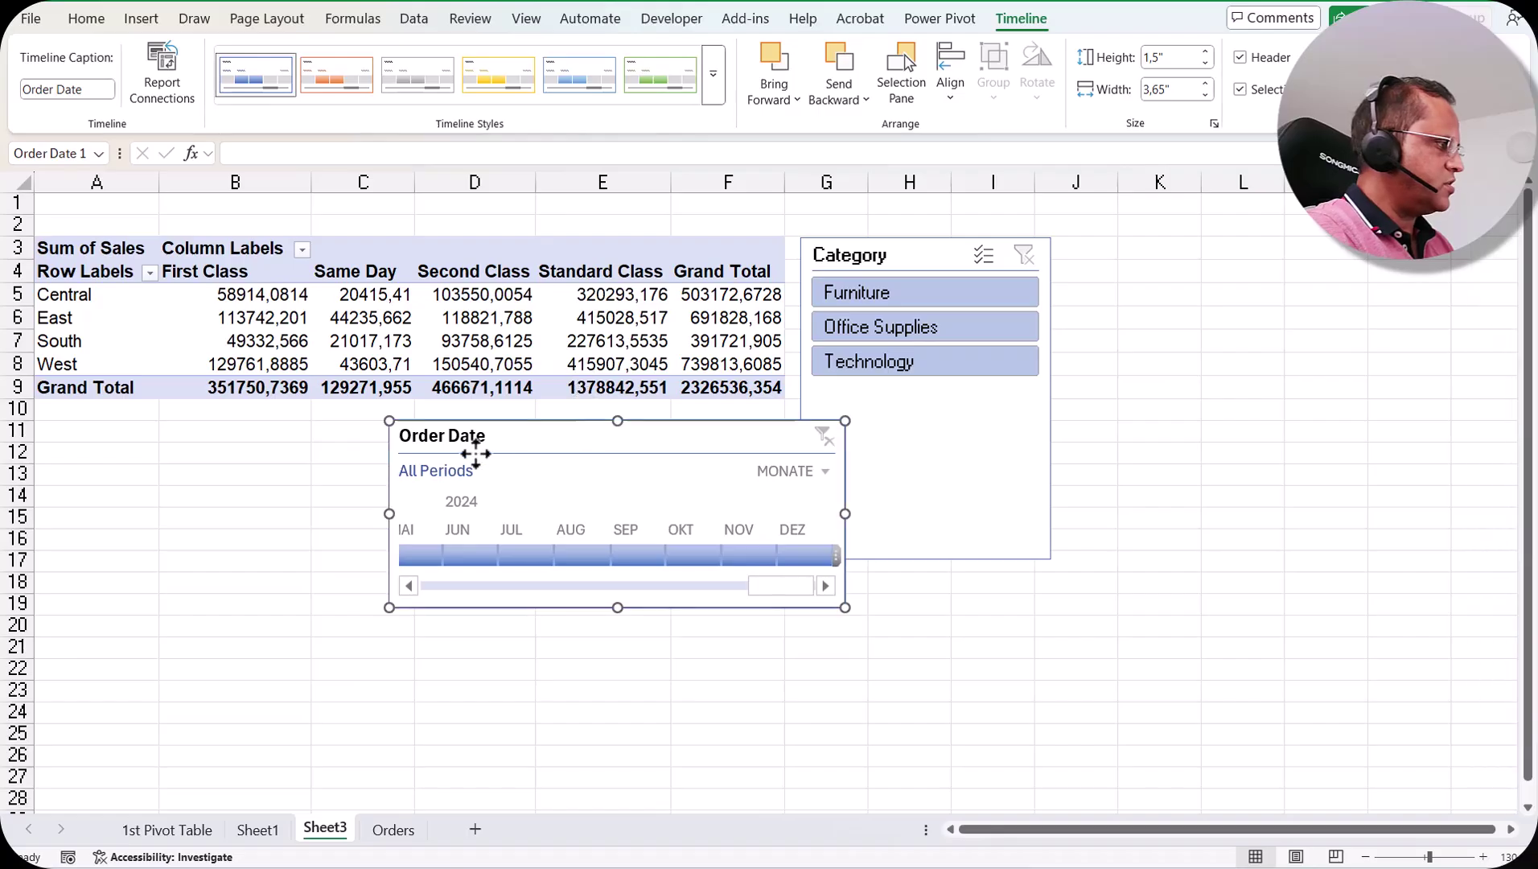
{"action": "left_click_drag", "start_coordinate": [481, 447], "coordinate": [234, 444]}
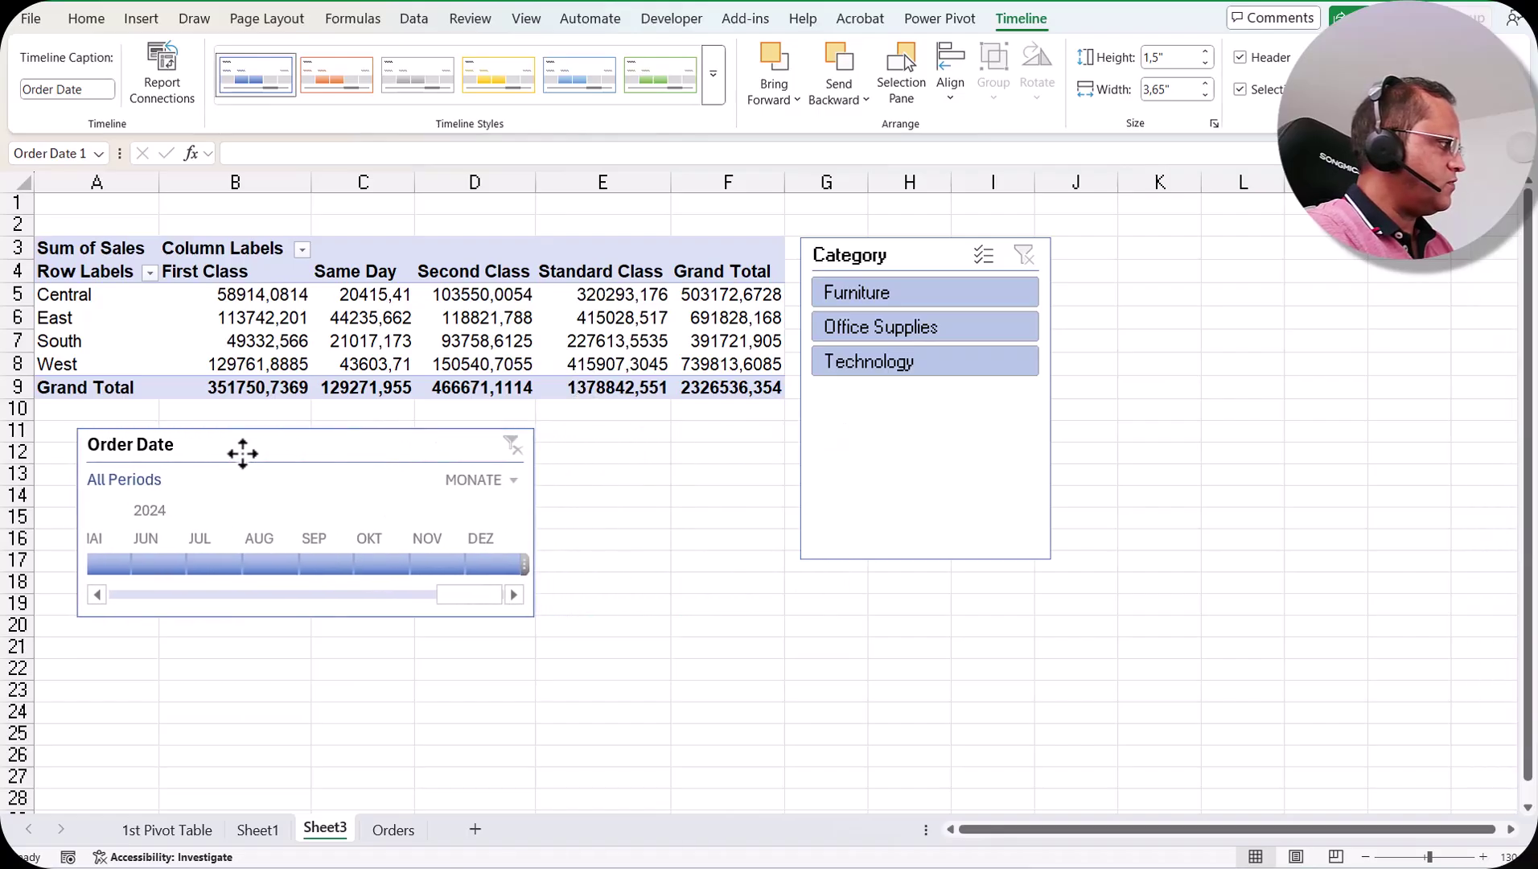
Switch the Order Date timeline's period level to quarters (QUARTALE) and shift it slightly toward column A
{"action": "left_click", "coordinate": [498, 472]}
{"action": "left_click", "coordinate": [495, 529]}
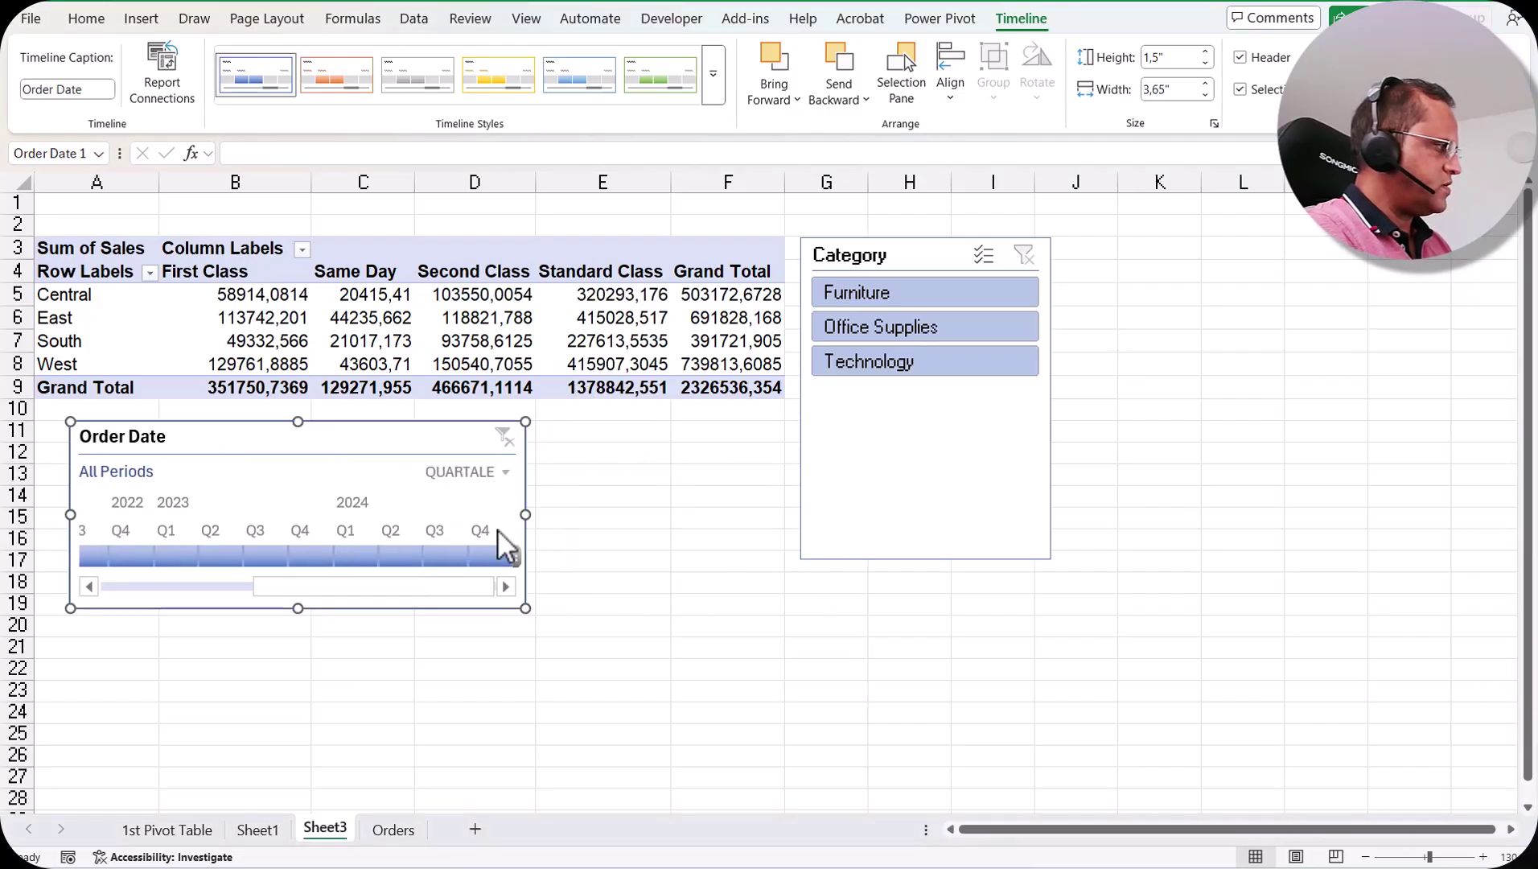
{"action": "left_click_drag", "start_coordinate": [352, 437], "coordinate": [337, 438]}
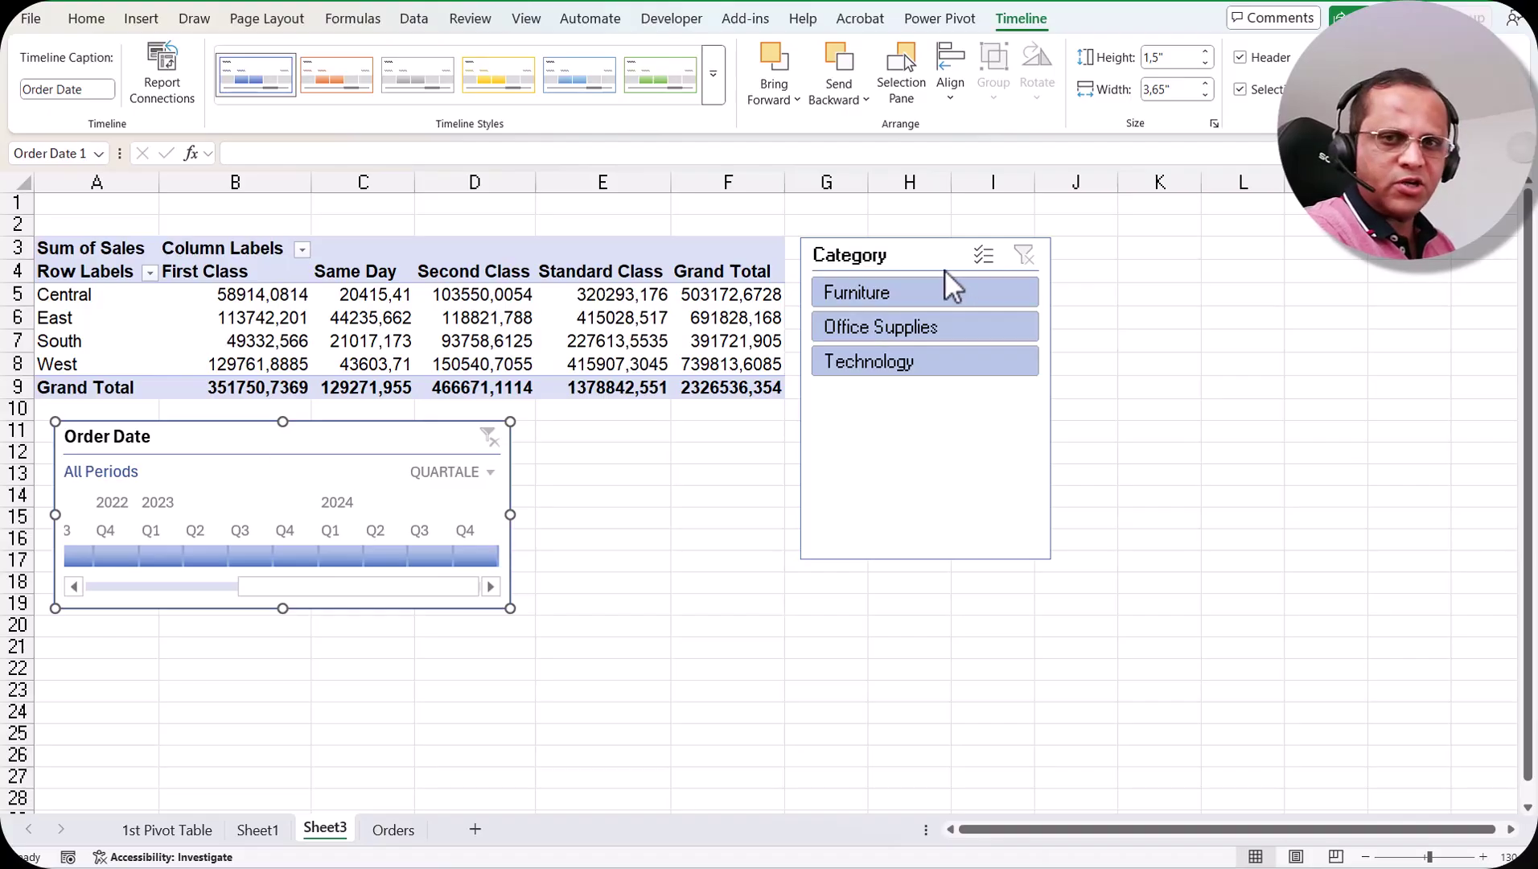
{"action": "left_click", "coordinate": [649, 479]}
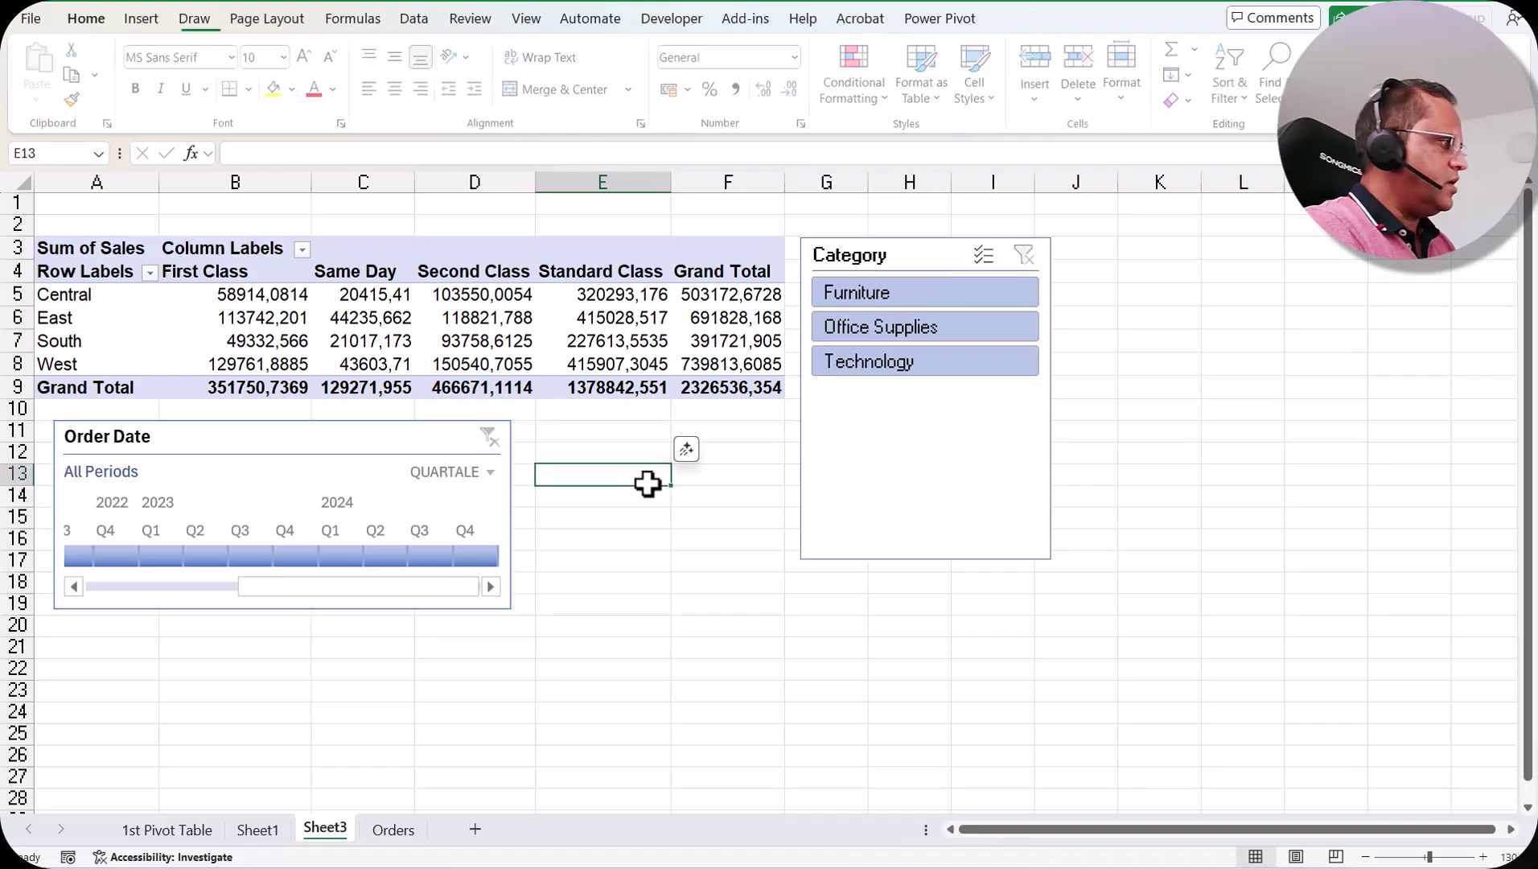
Insert a PivotChart from the Orders data range A1:U10195, placed on the existing Sheet3 at cell A22
{"action": "left_click", "coordinate": [401, 835]}
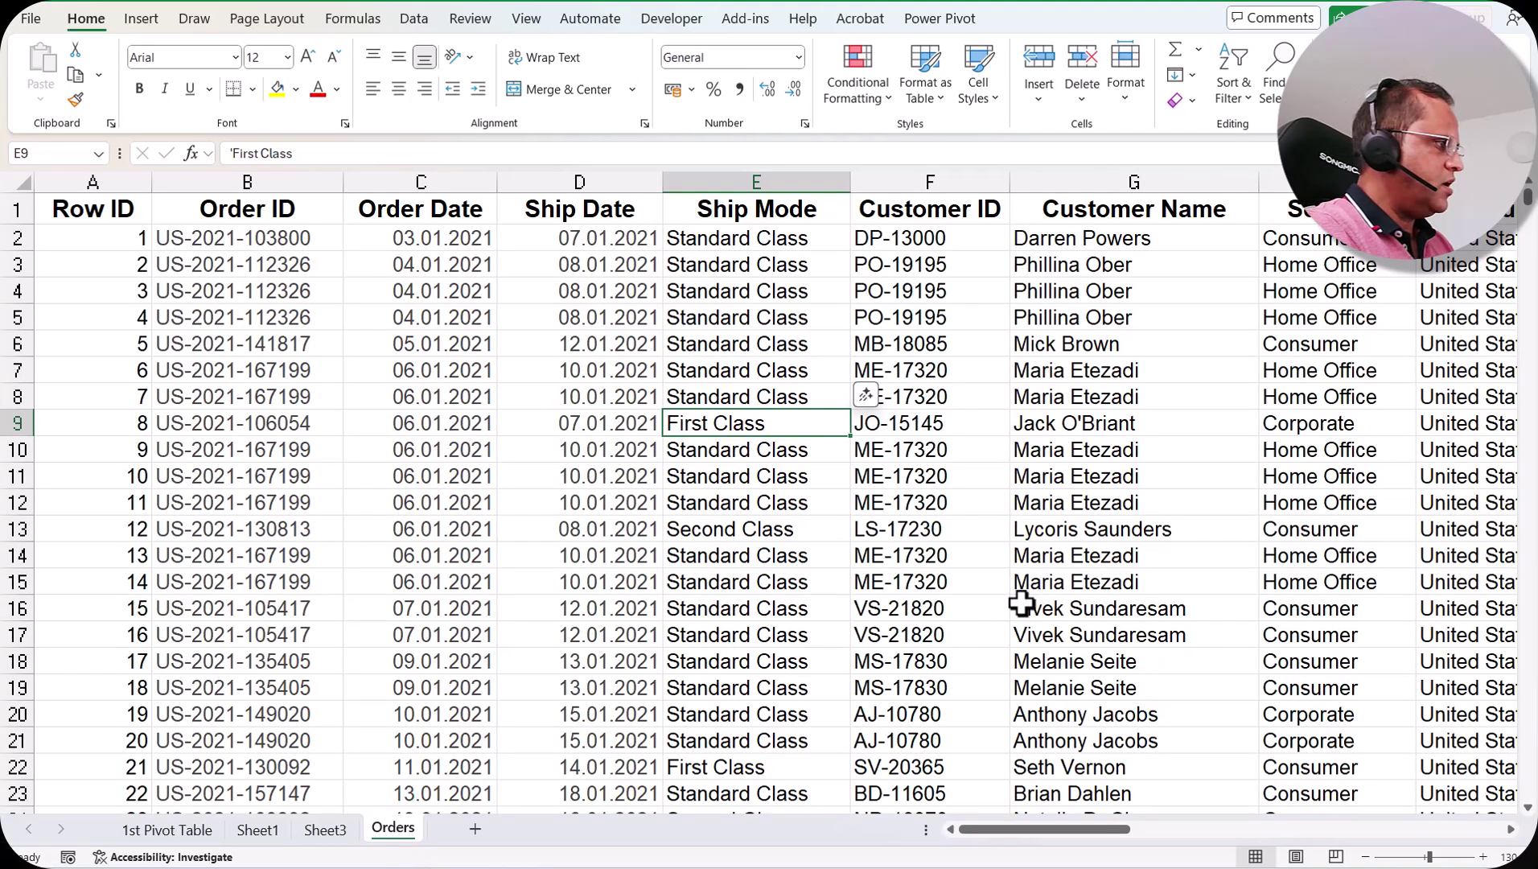
{"action": "left_click", "coordinate": [1076, 501]}
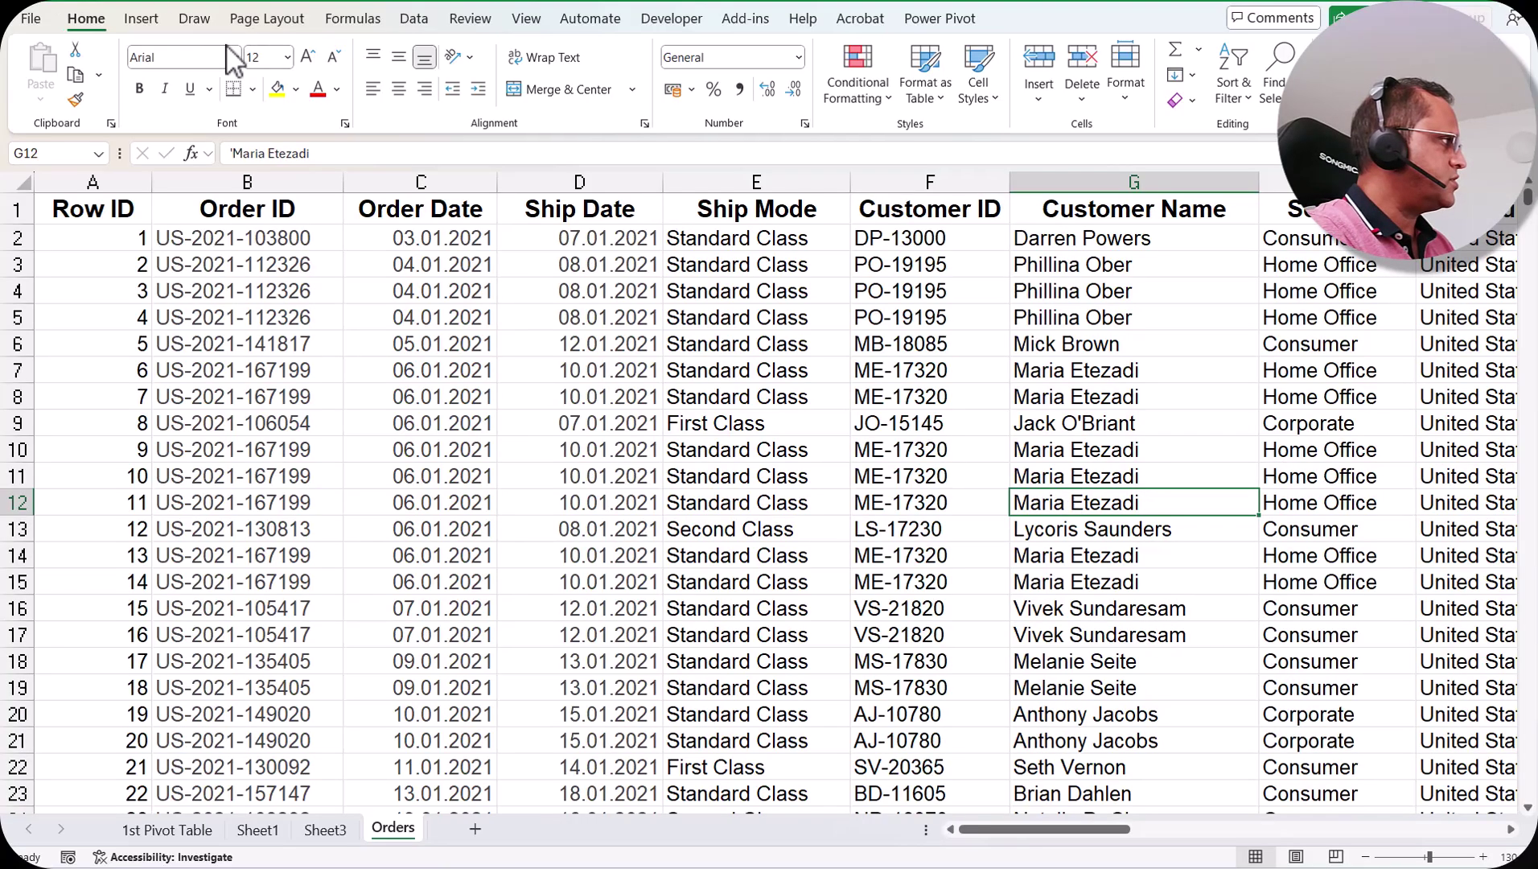
{"action": "left_click", "coordinate": [145, 20]}
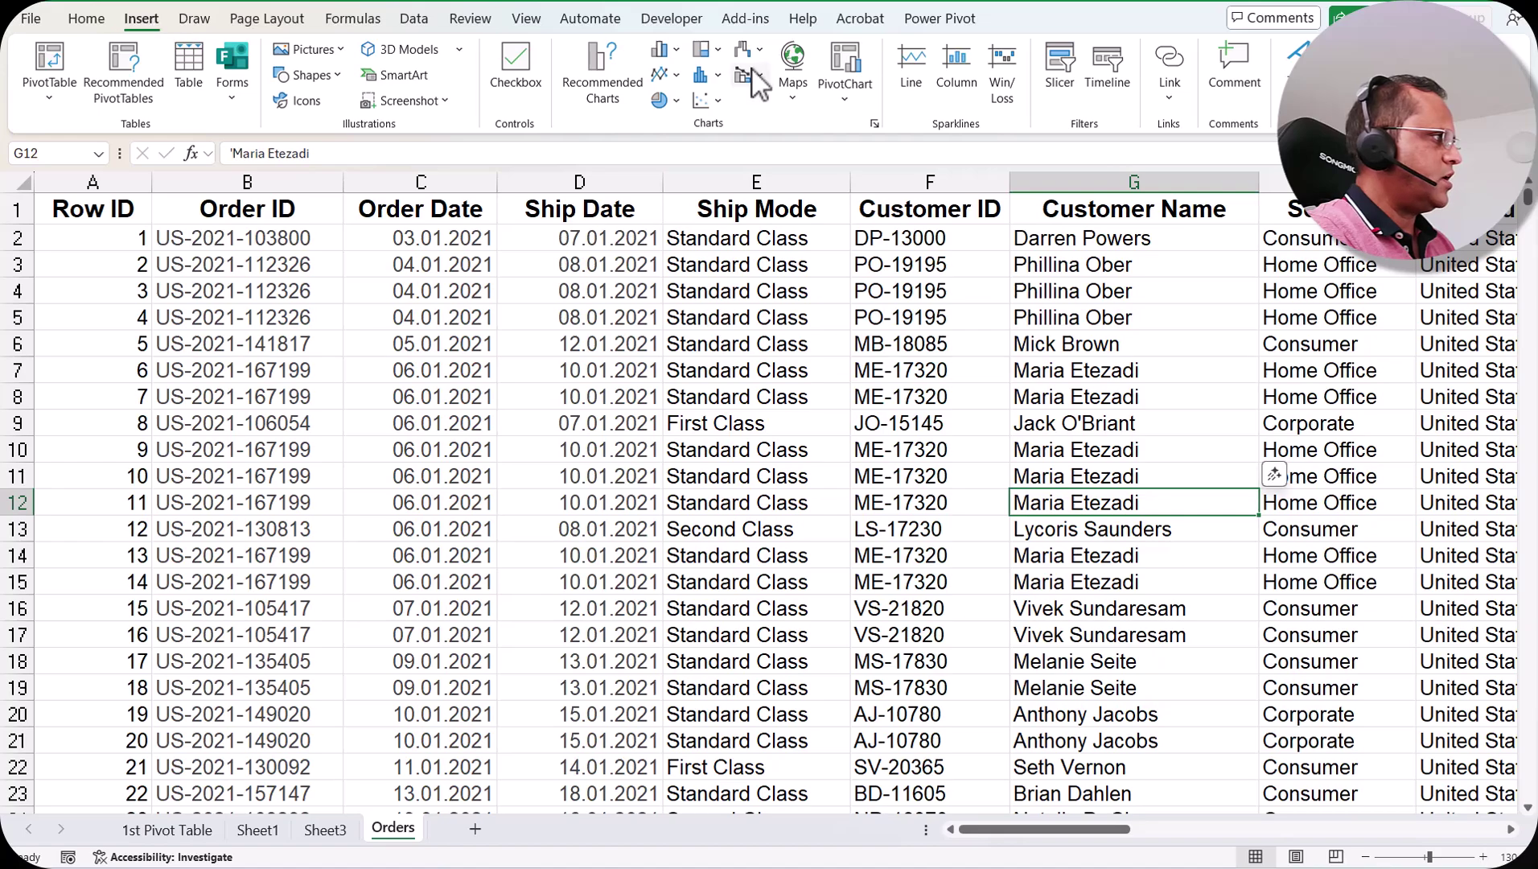
{"action": "left_click", "coordinate": [845, 65]}
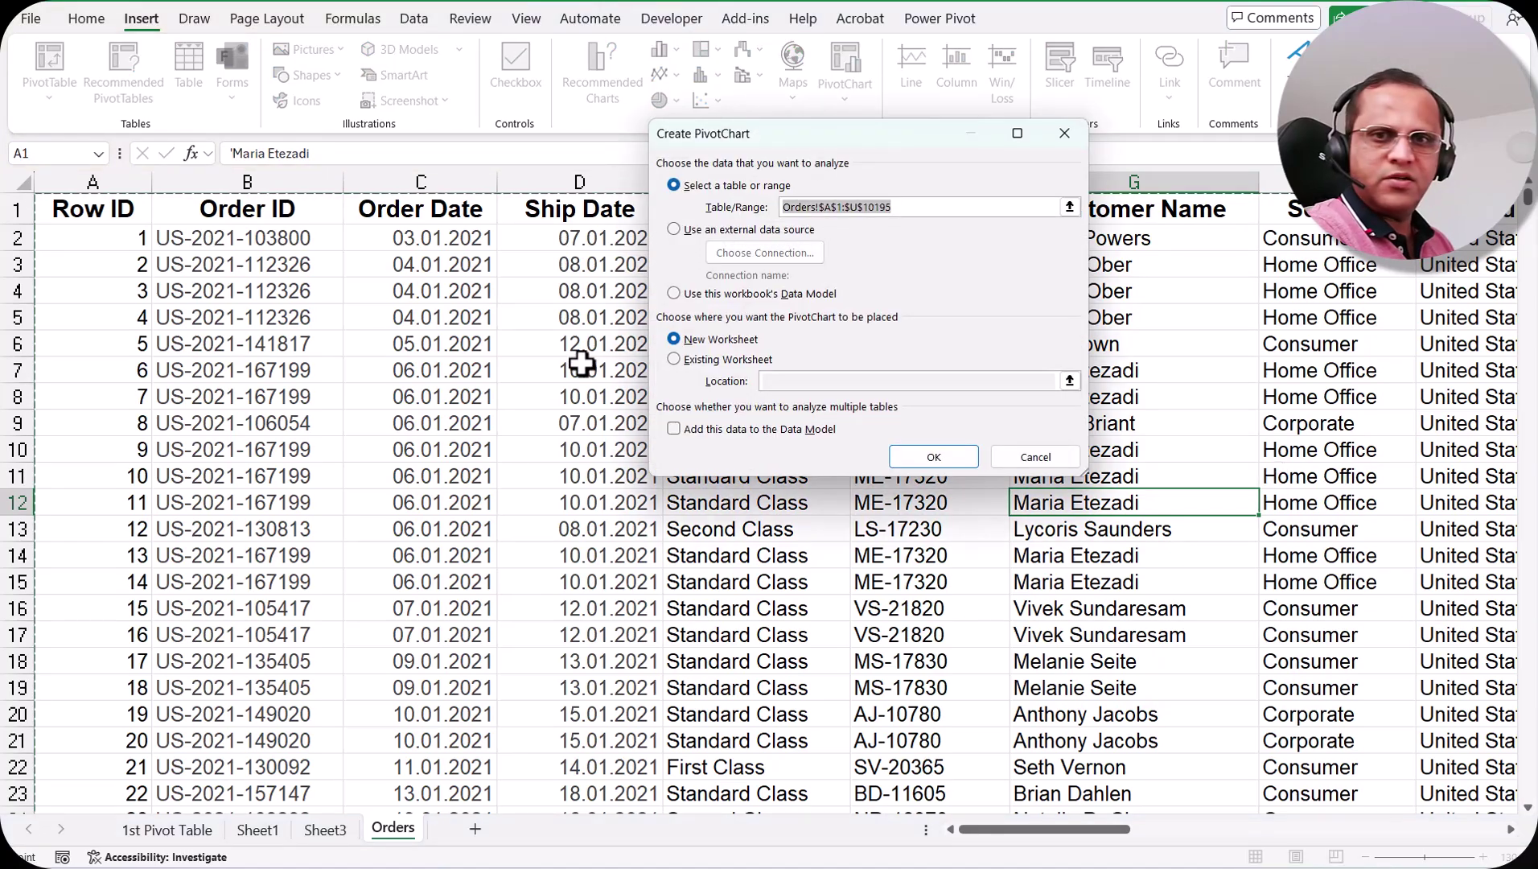
{"action": "left_click", "coordinate": [674, 359]}
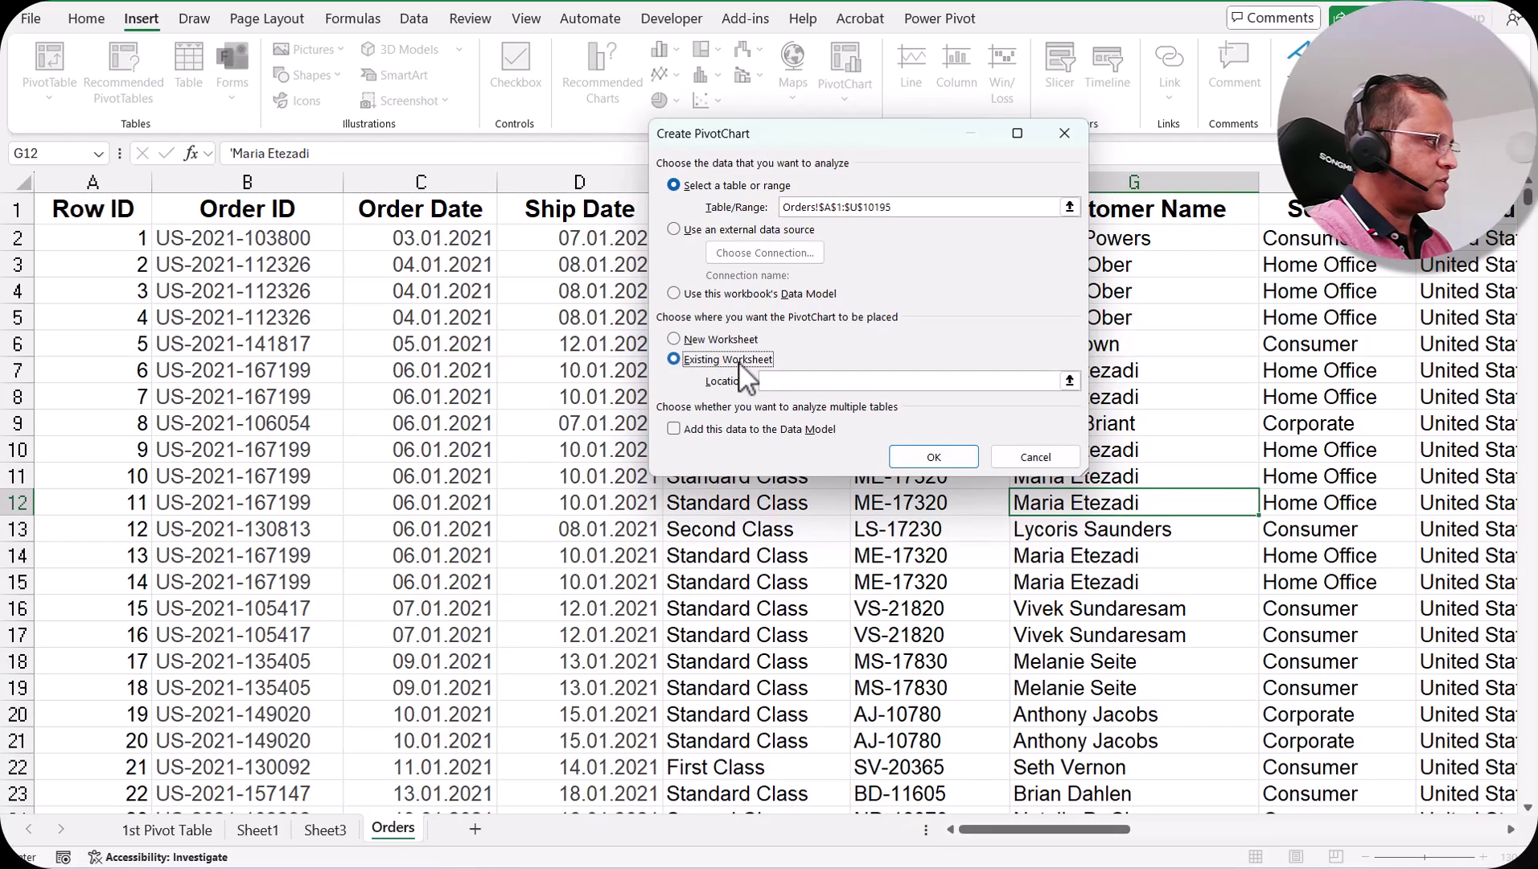
{"action": "left_click", "coordinate": [1069, 381]}
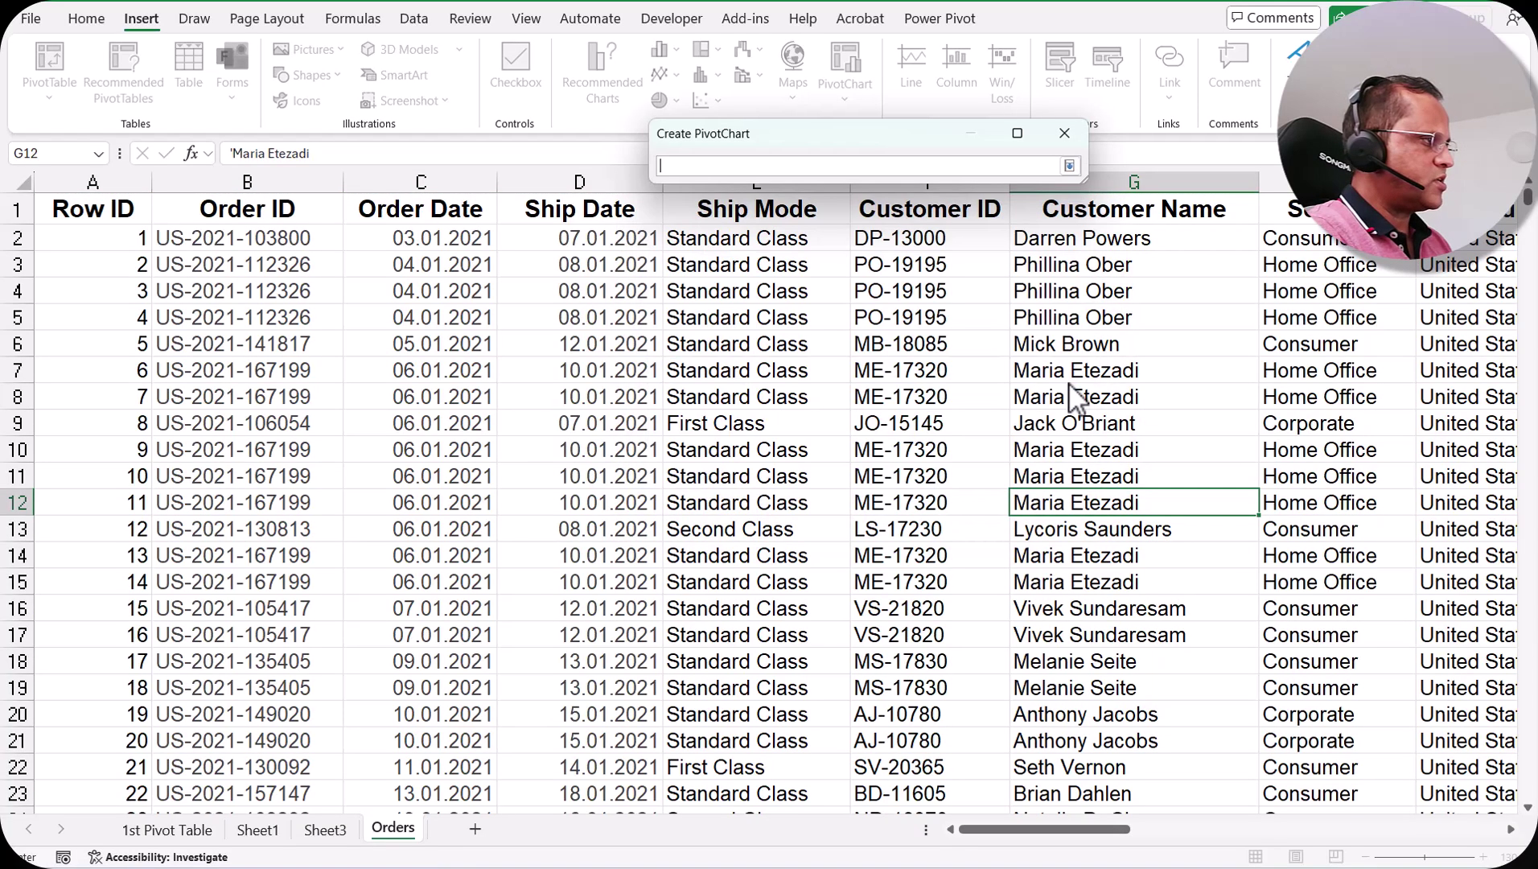
{"action": "left_click", "coordinate": [332, 837]}
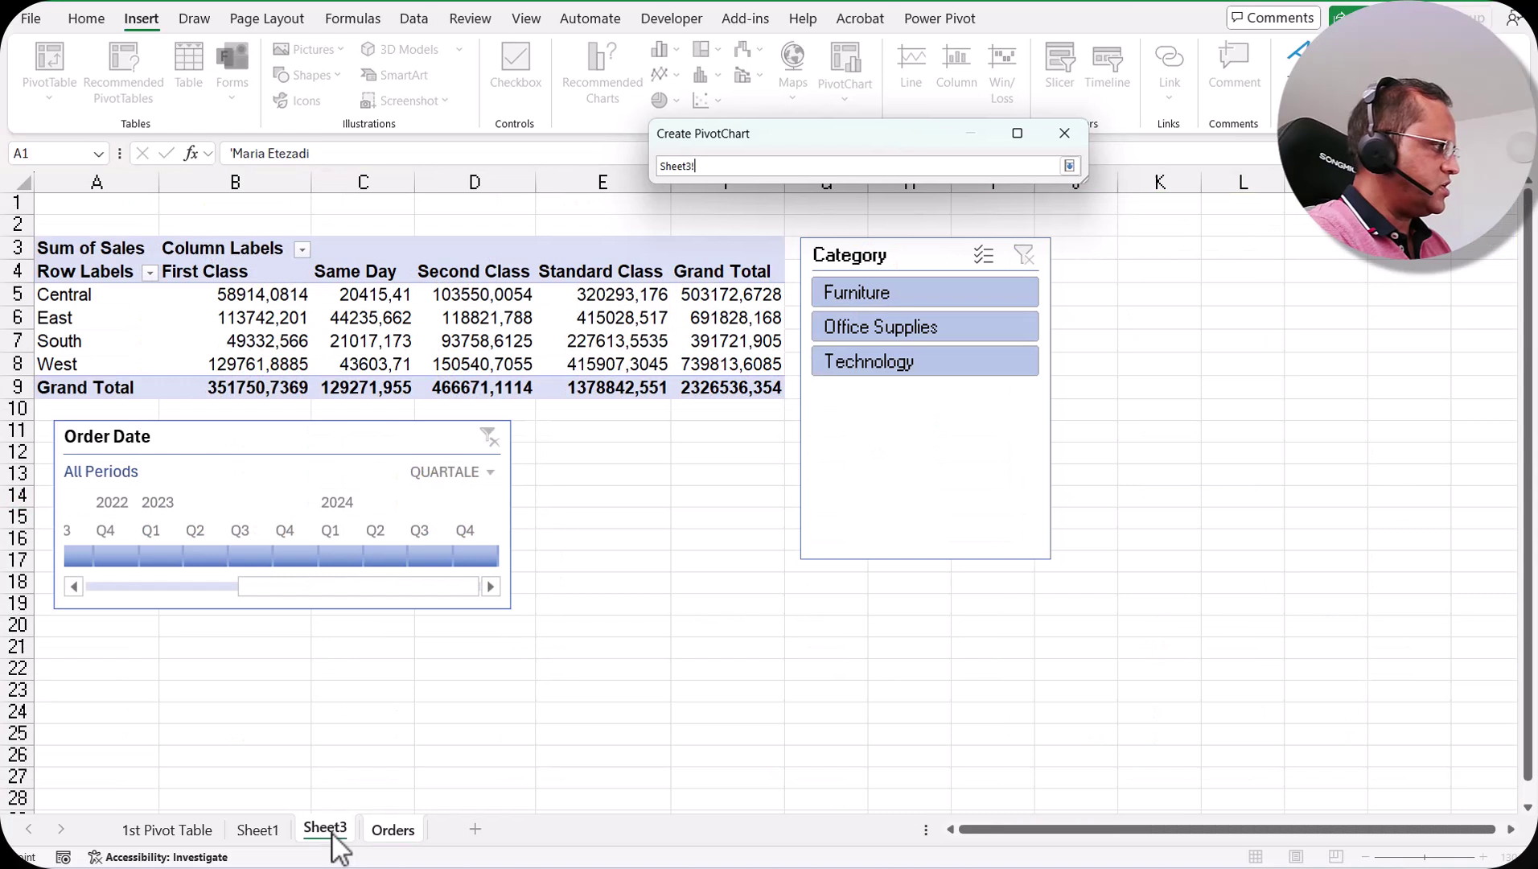
{"action": "left_click", "coordinate": [114, 668]}
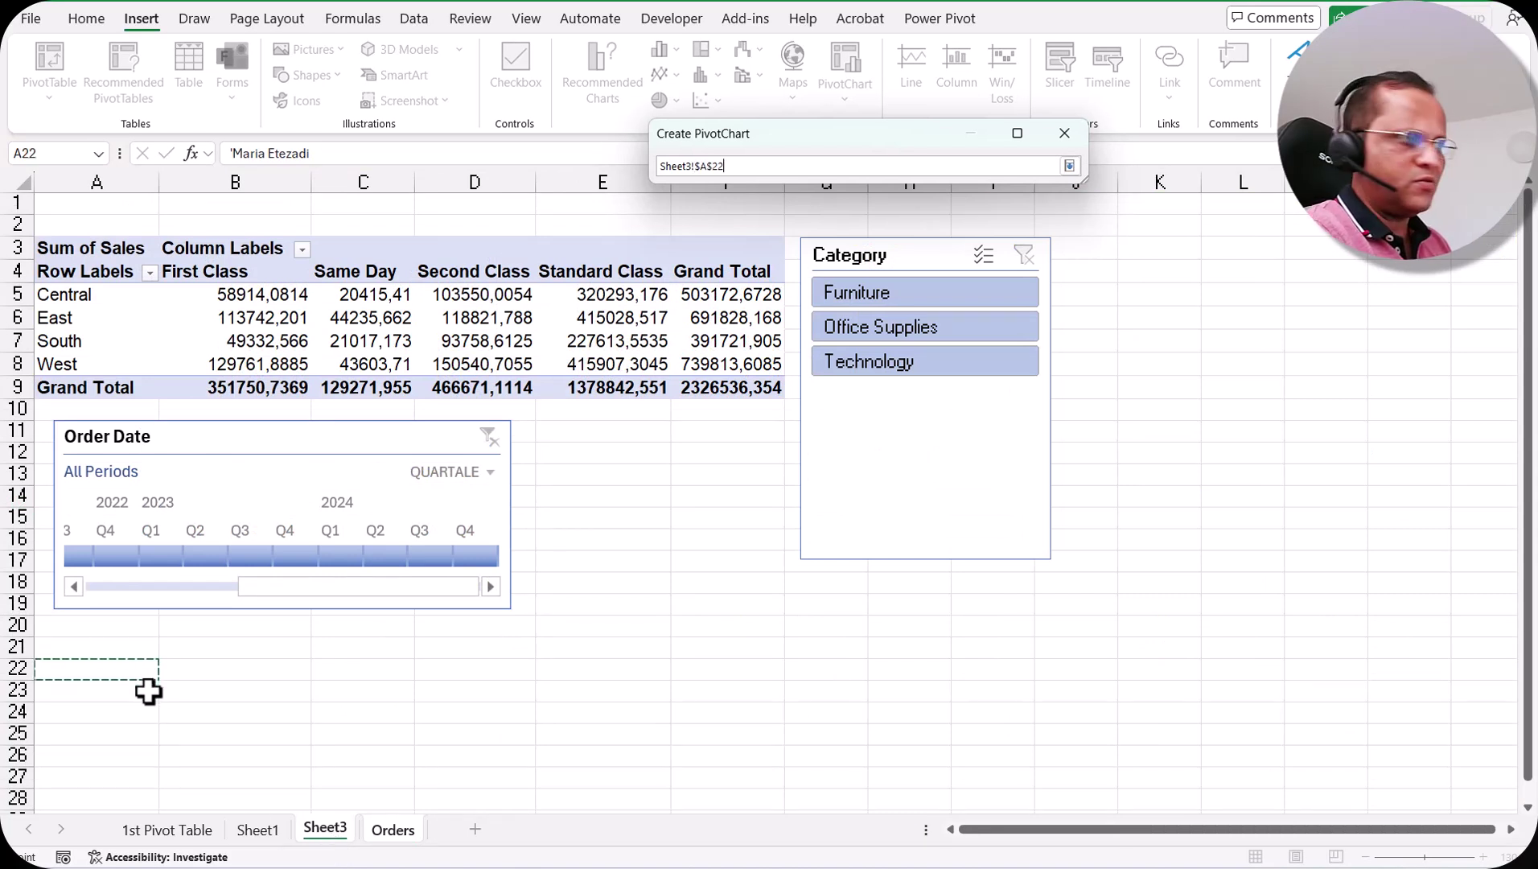
{"action": "left_click_drag", "start_coordinate": [1012, 138], "coordinate": [1031, 651]}
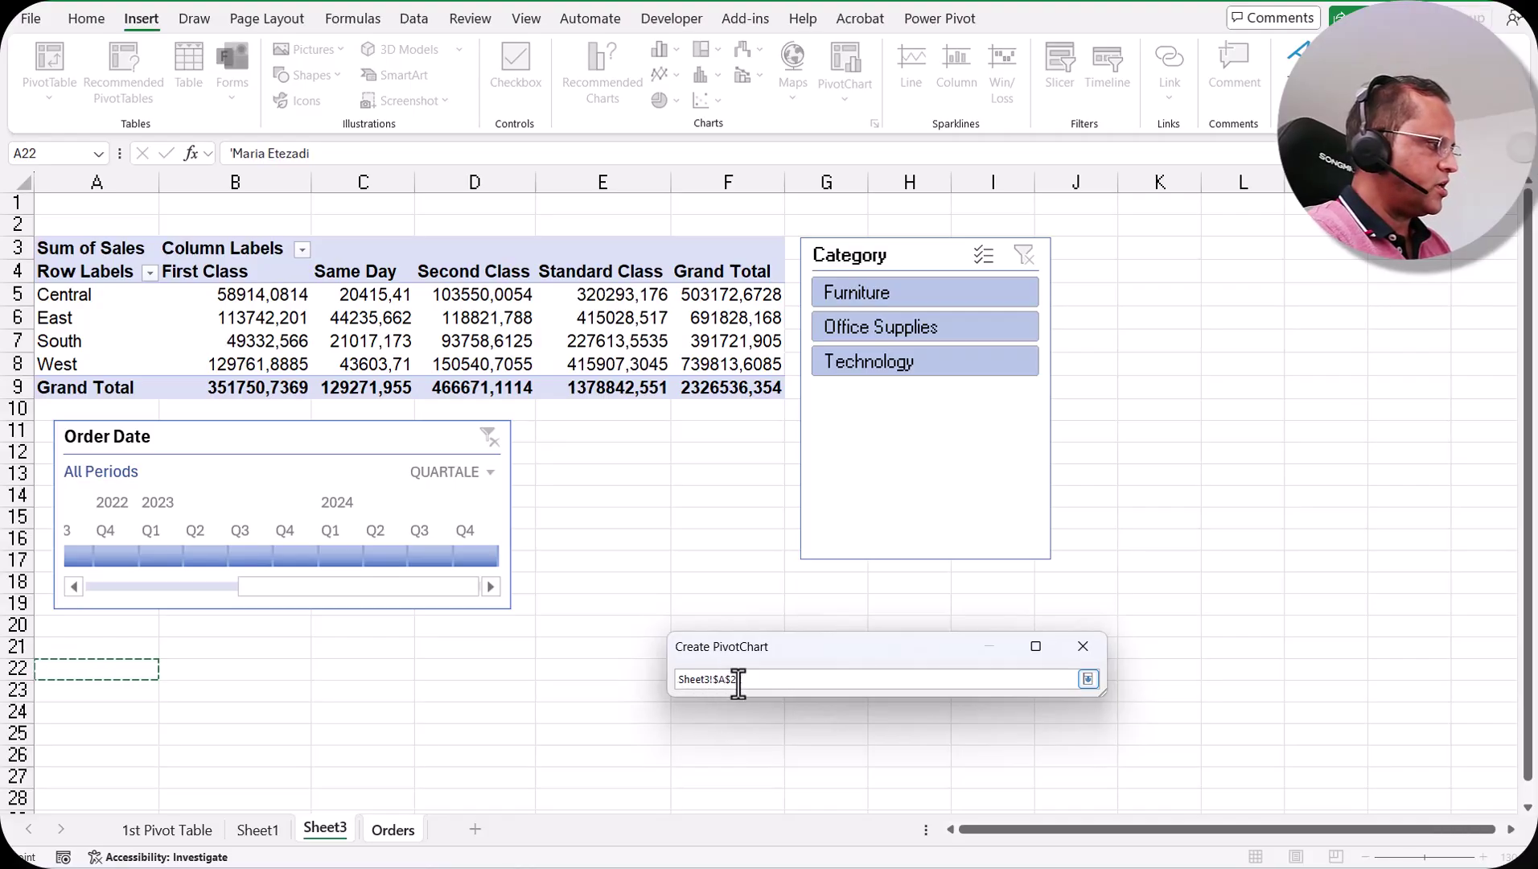
{"action": "left_click", "coordinate": [1087, 679]}
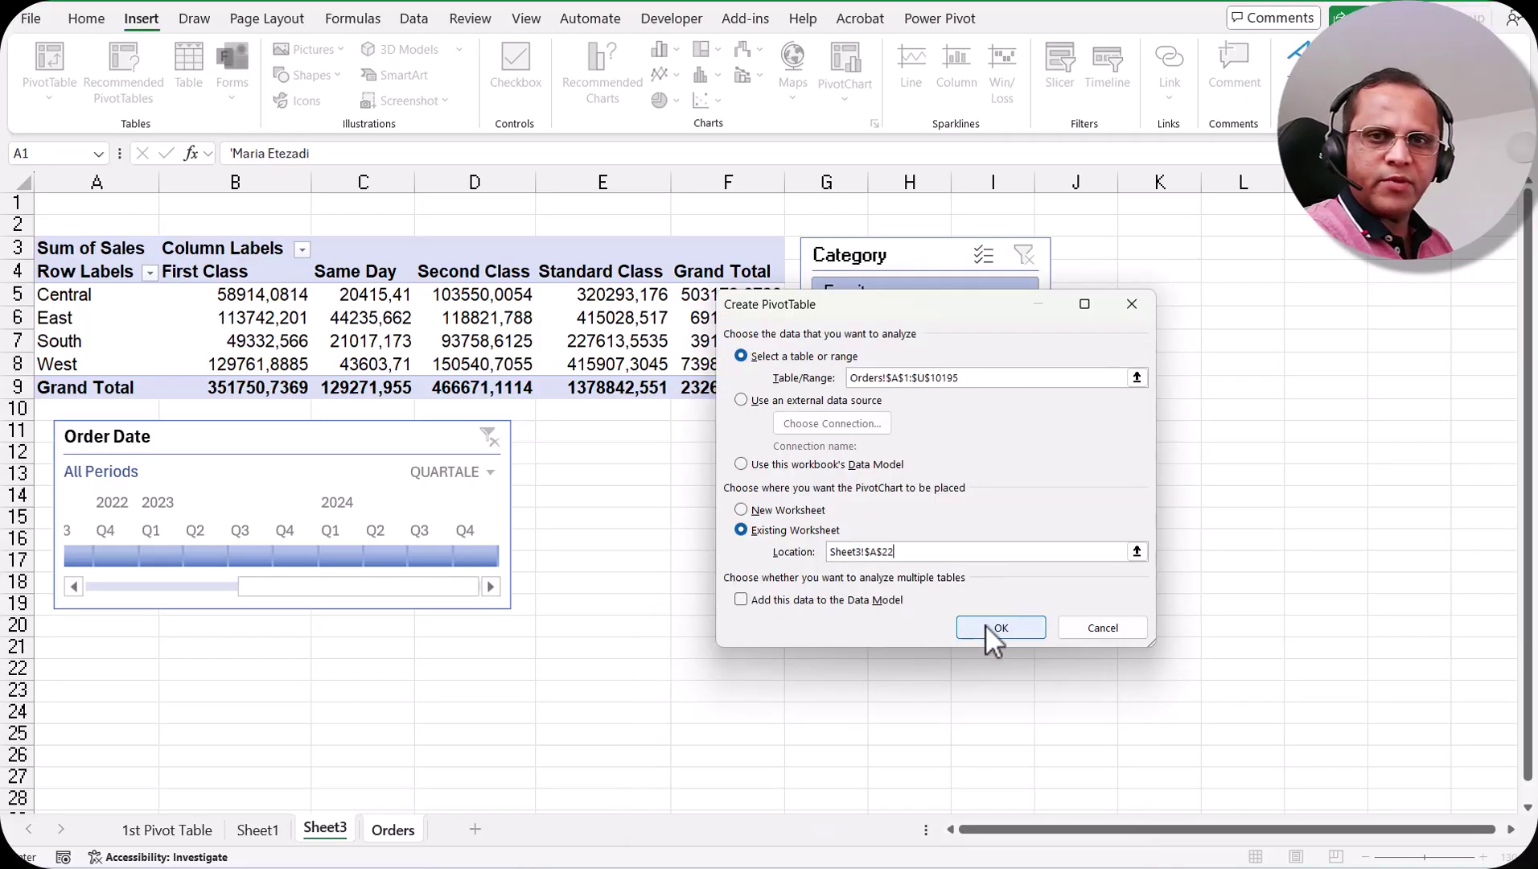
{"action": "left_click", "coordinate": [987, 625]}
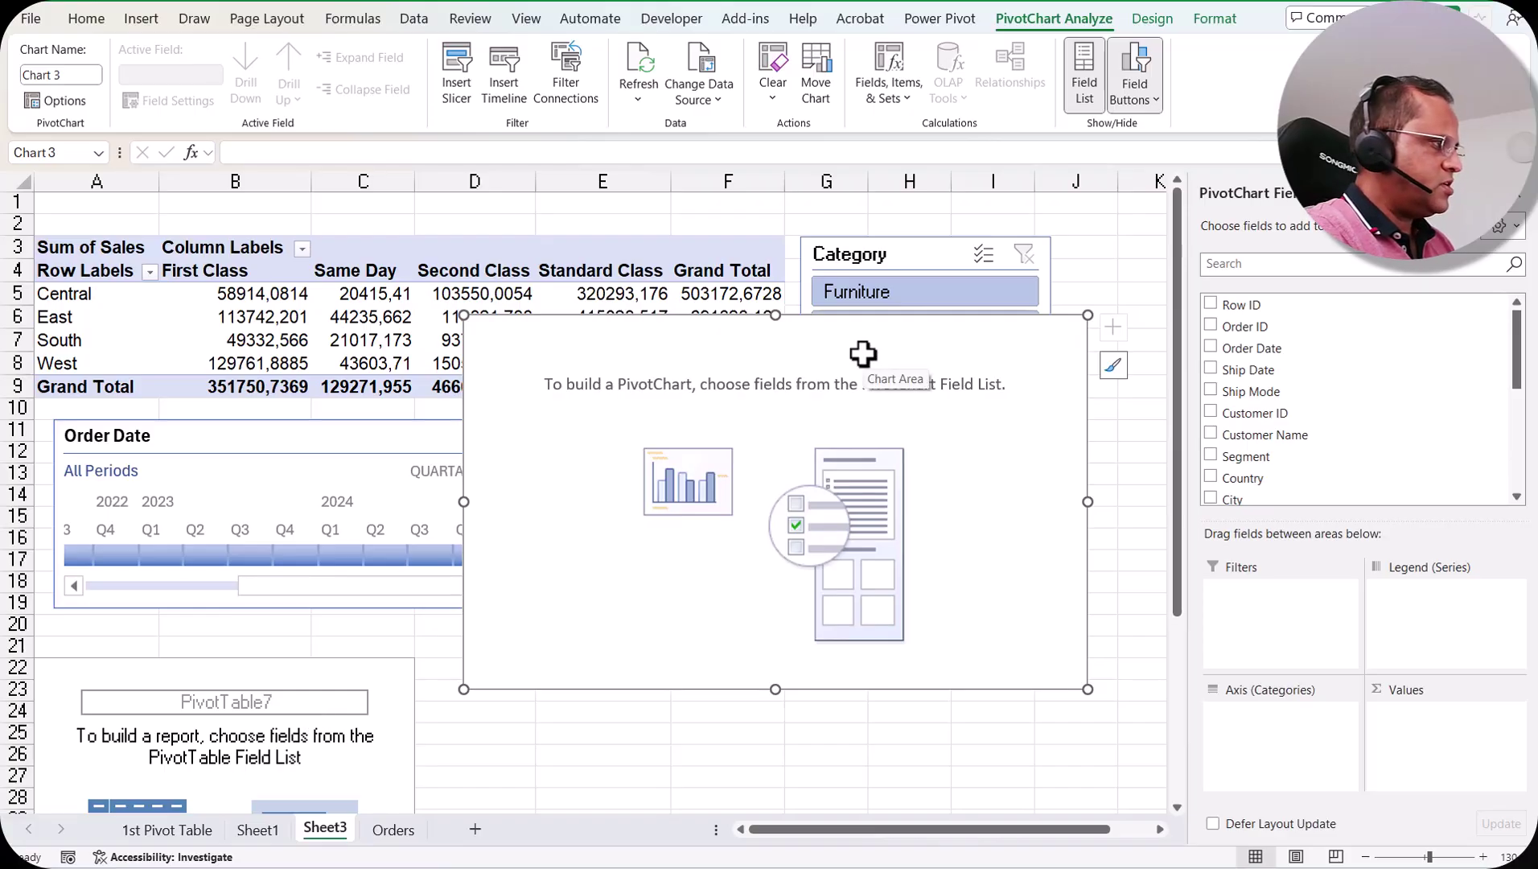
Build the PivotChart with Category on the axis, Segment as the legend series and Profit as the values
{"action": "scroll", "coordinate": [1294, 425], "scroll_direction": "down", "scroll_amount": 2}
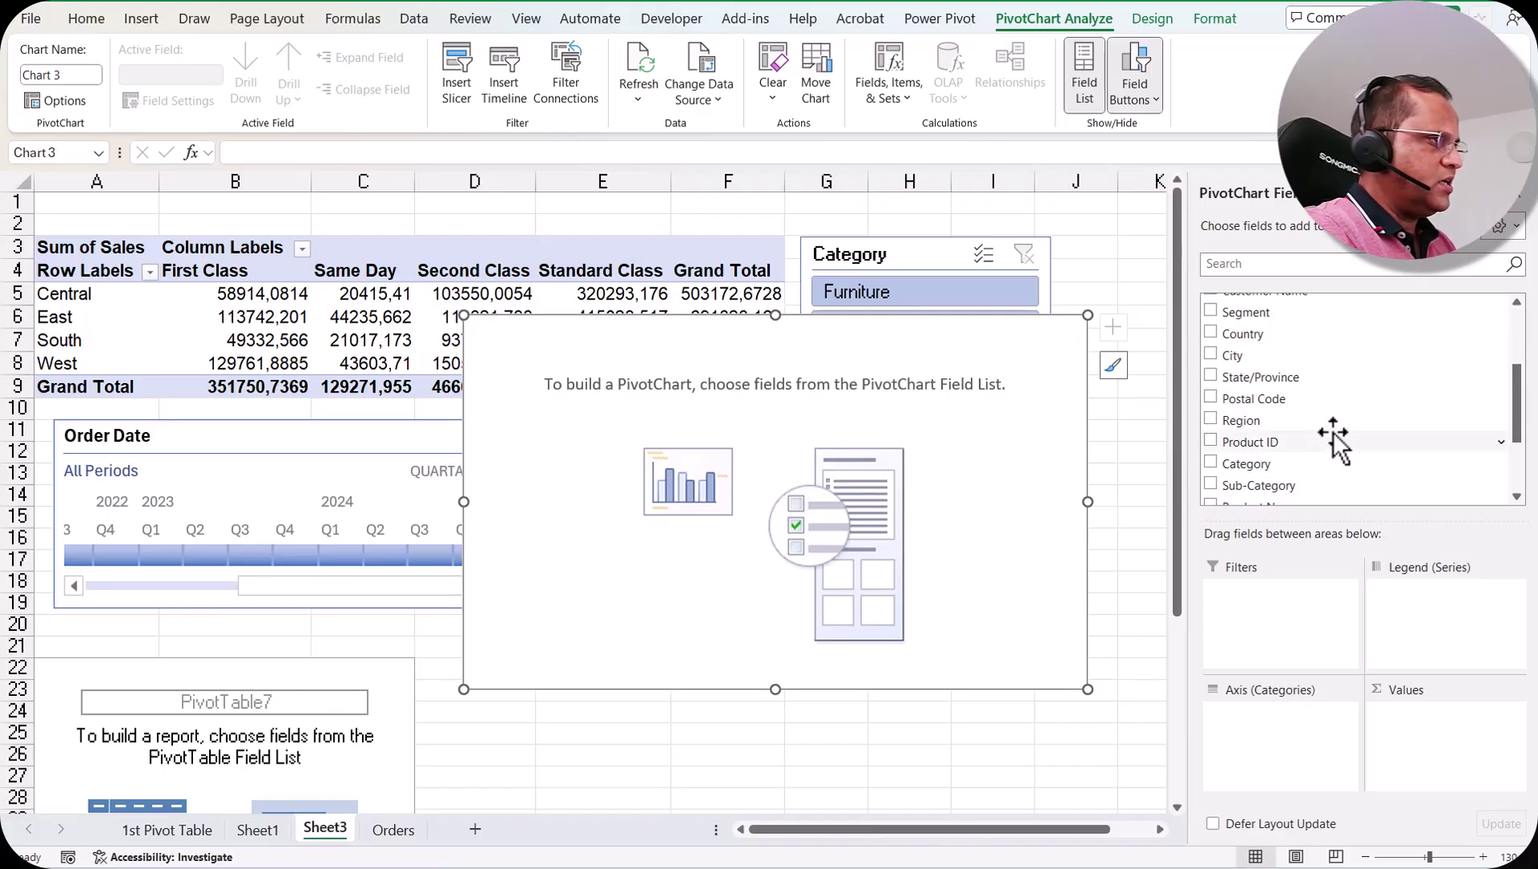
{"action": "left_click_drag", "start_coordinate": [1286, 464], "coordinate": [1281, 746]}
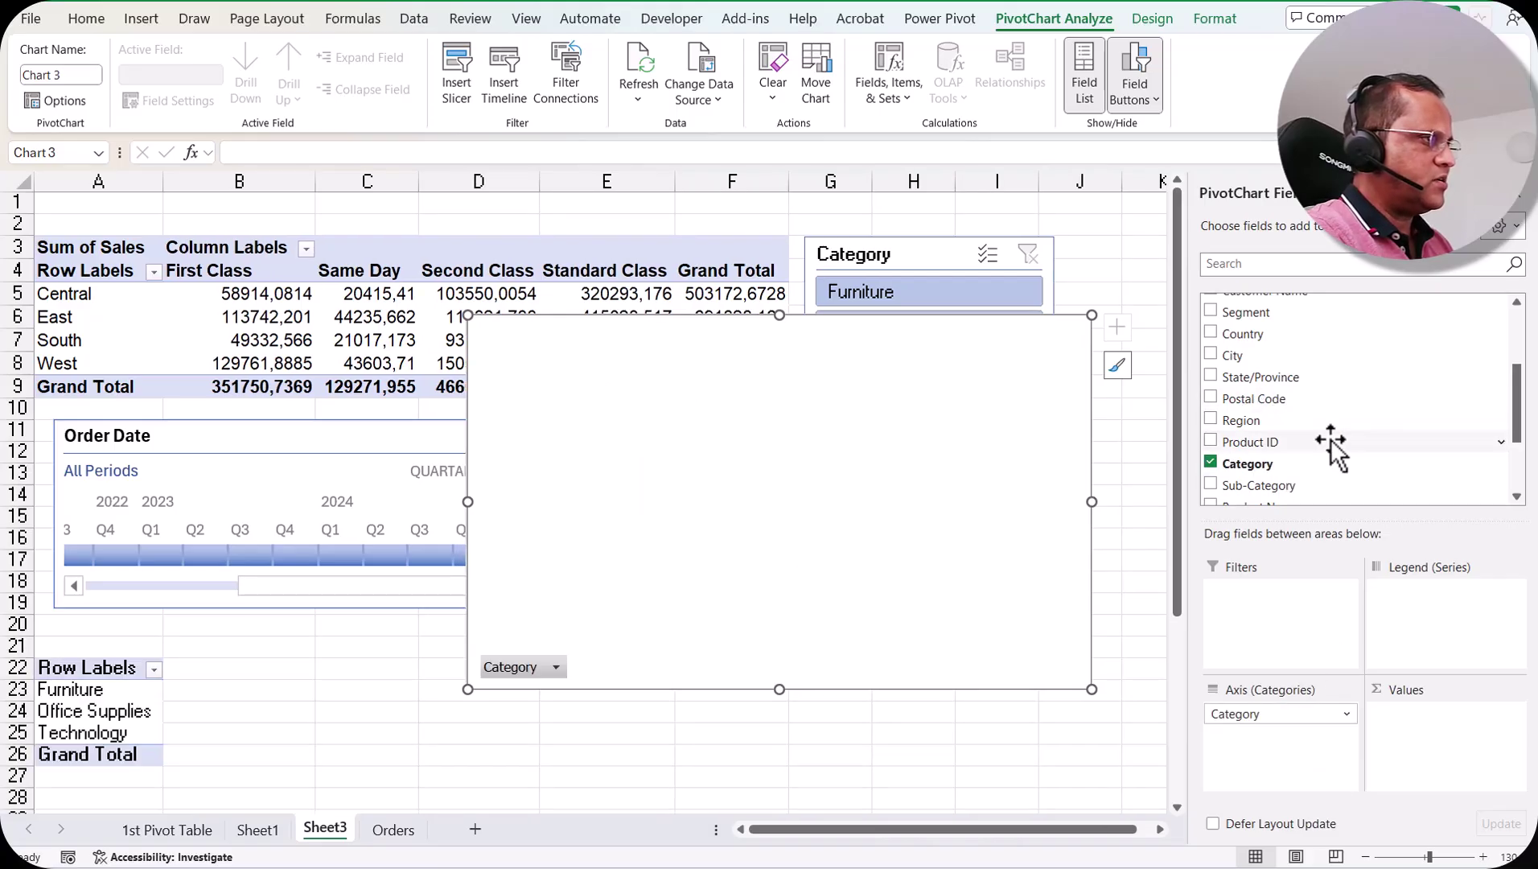
{"action": "scroll", "coordinate": [1330, 441], "scroll_direction": "up", "scroll_amount": 1}
{"action": "scroll", "coordinate": [1303, 430], "scroll_direction": "down", "scroll_amount": 1}
{"action": "scroll", "coordinate": [1279, 406], "scroll_direction": "up", "scroll_amount": 2}
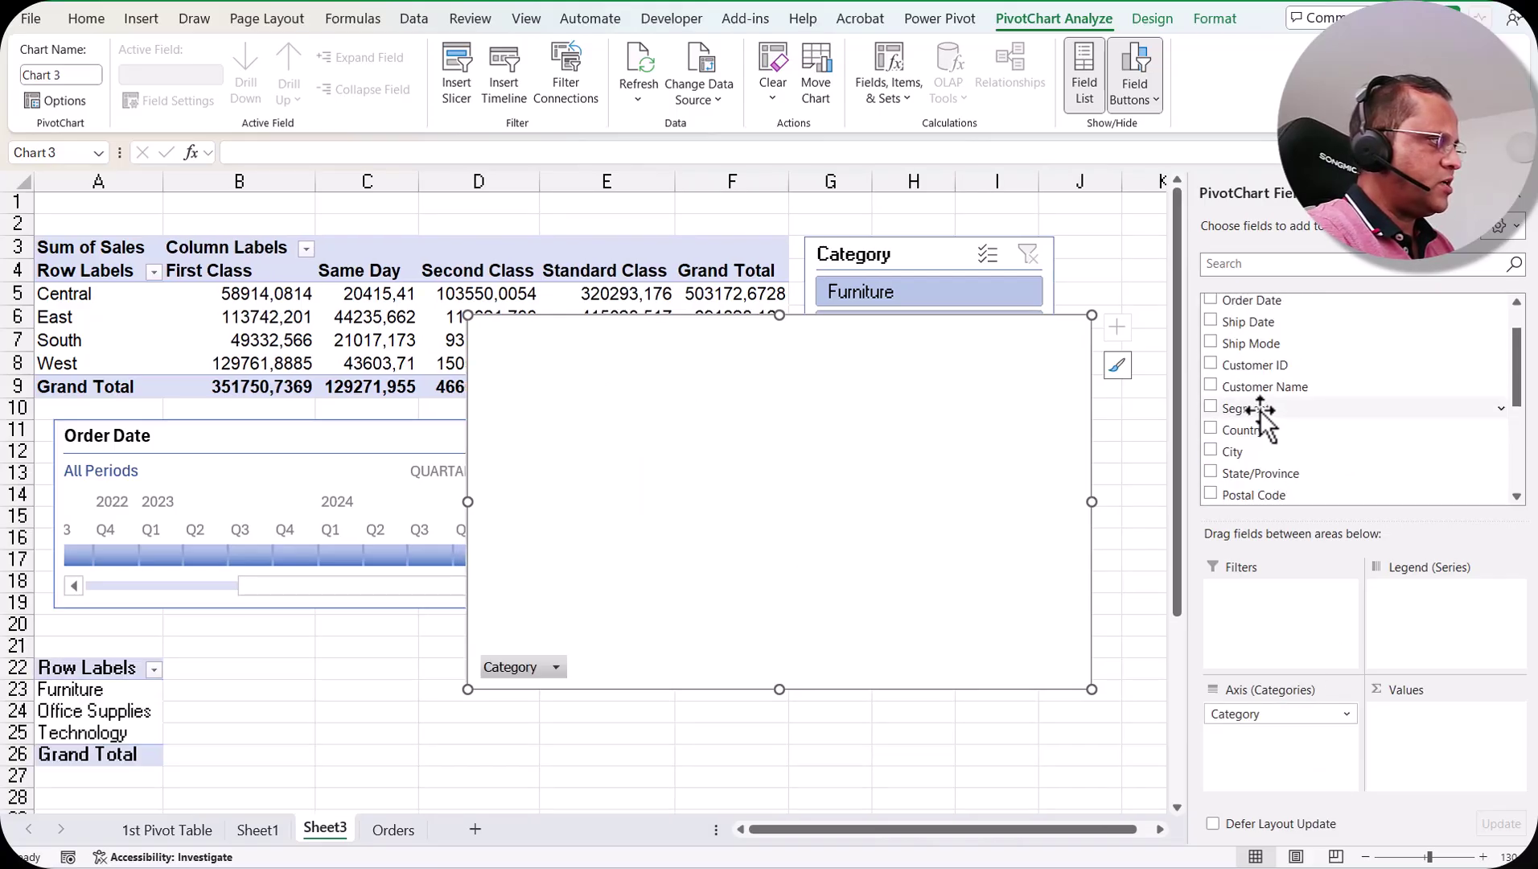
{"action": "left_click_drag", "start_coordinate": [1267, 409], "coordinate": [1444, 615]}
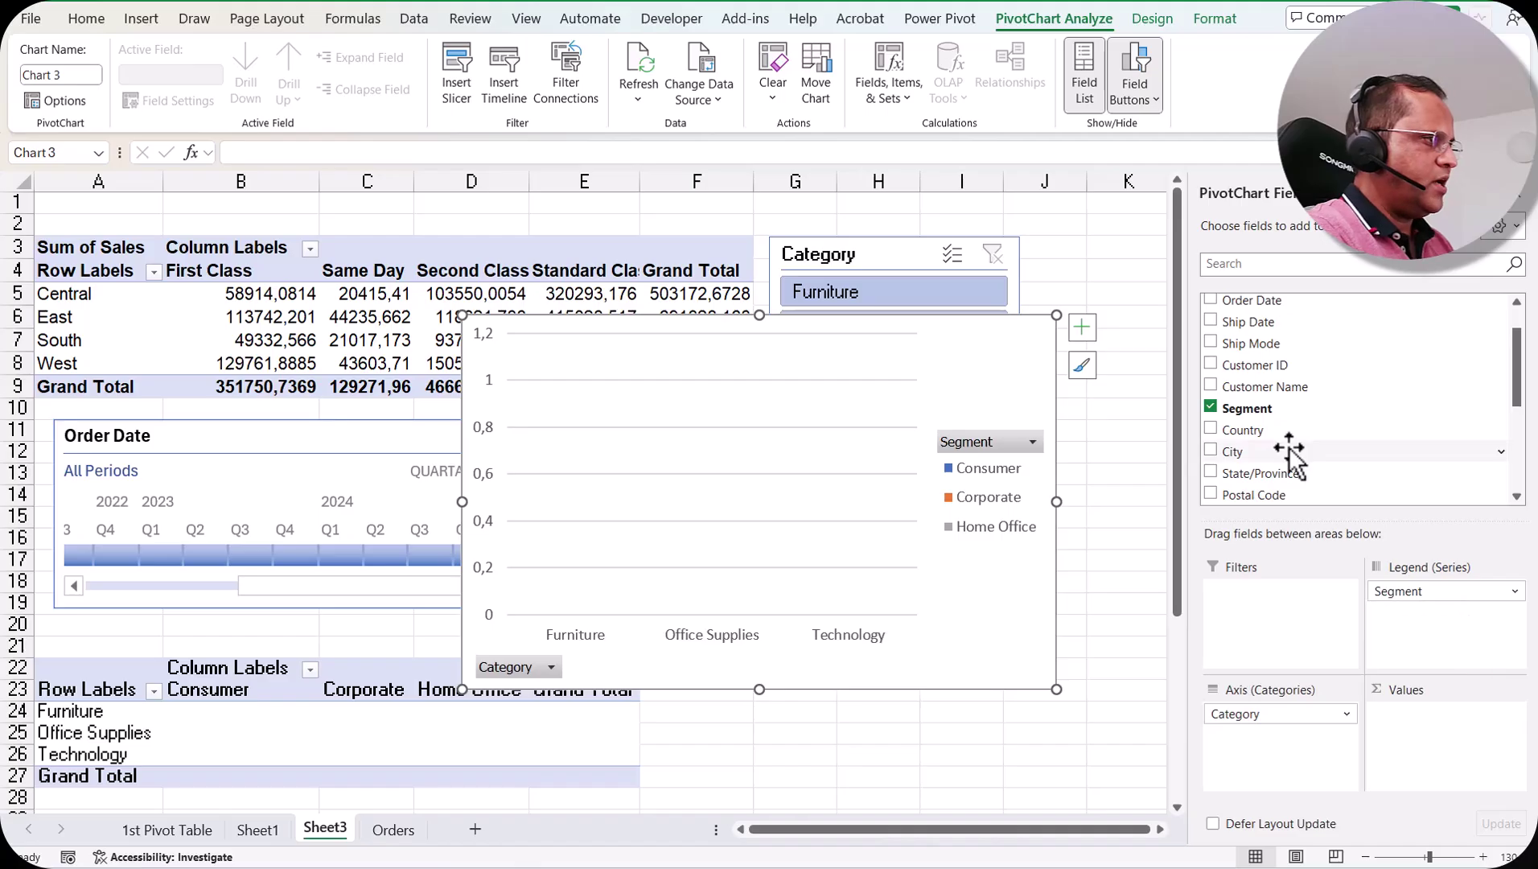
{"action": "scroll", "coordinate": [1289, 450], "scroll_direction": "down", "scroll_amount": 3}
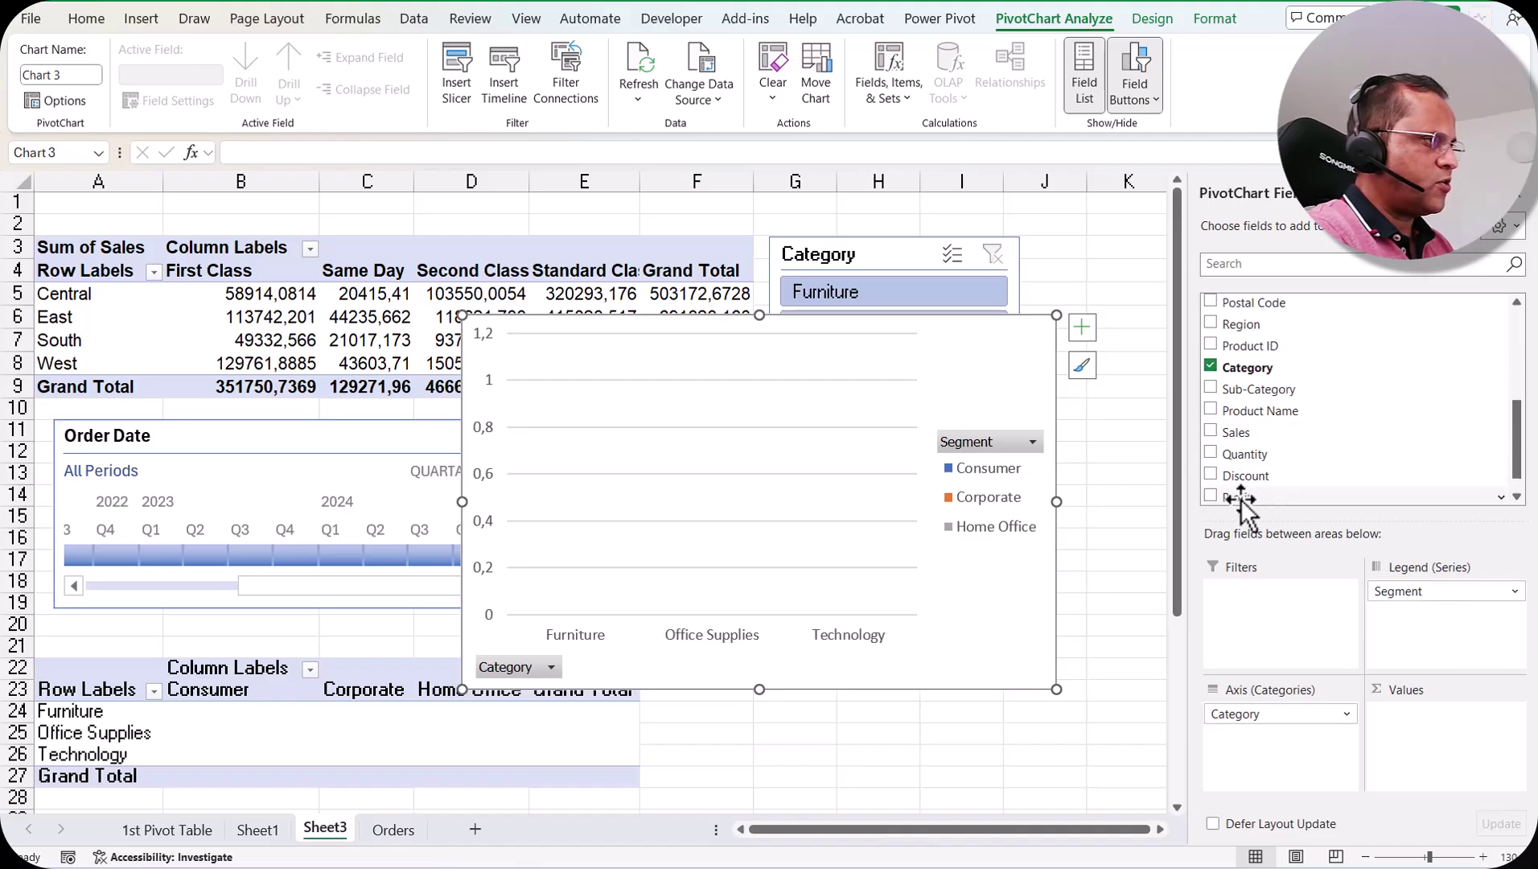
{"action": "left_click_drag", "start_coordinate": [1261, 498], "coordinate": [1436, 760]}
Move the PivotChart off the upper PivotTable, slicer and timeline to below the Sum of Profit PivotTable
{"action": "scroll", "coordinate": [1067, 604], "scroll_direction": "down", "scroll_amount": 4}
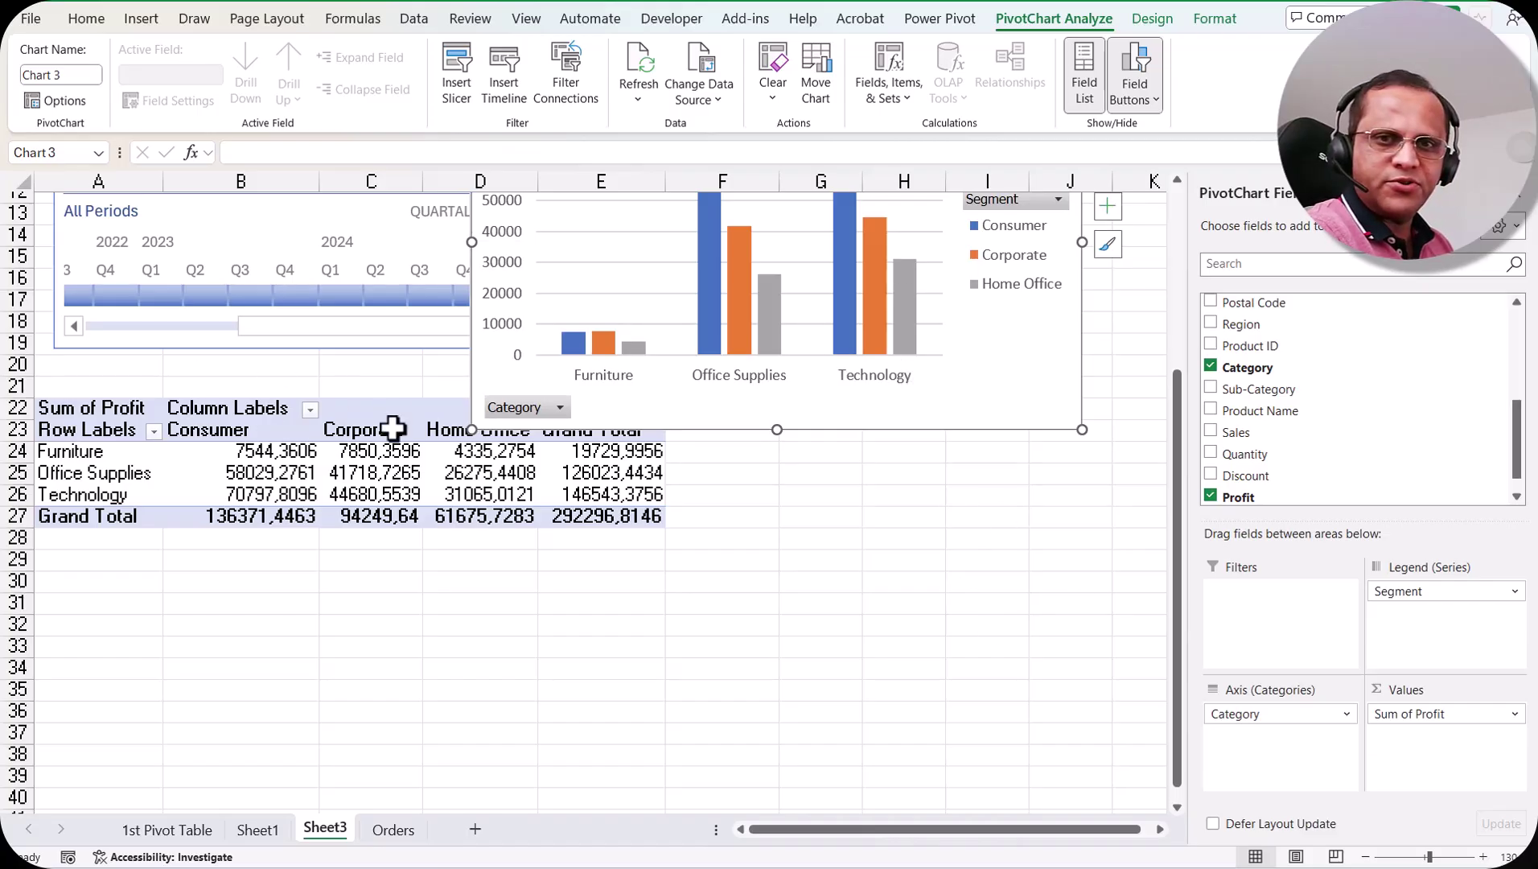
{"action": "scroll", "coordinate": [788, 290], "scroll_direction": "up", "scroll_amount": 4}
{"action": "left_click_drag", "start_coordinate": [820, 346], "coordinate": [683, 728]}
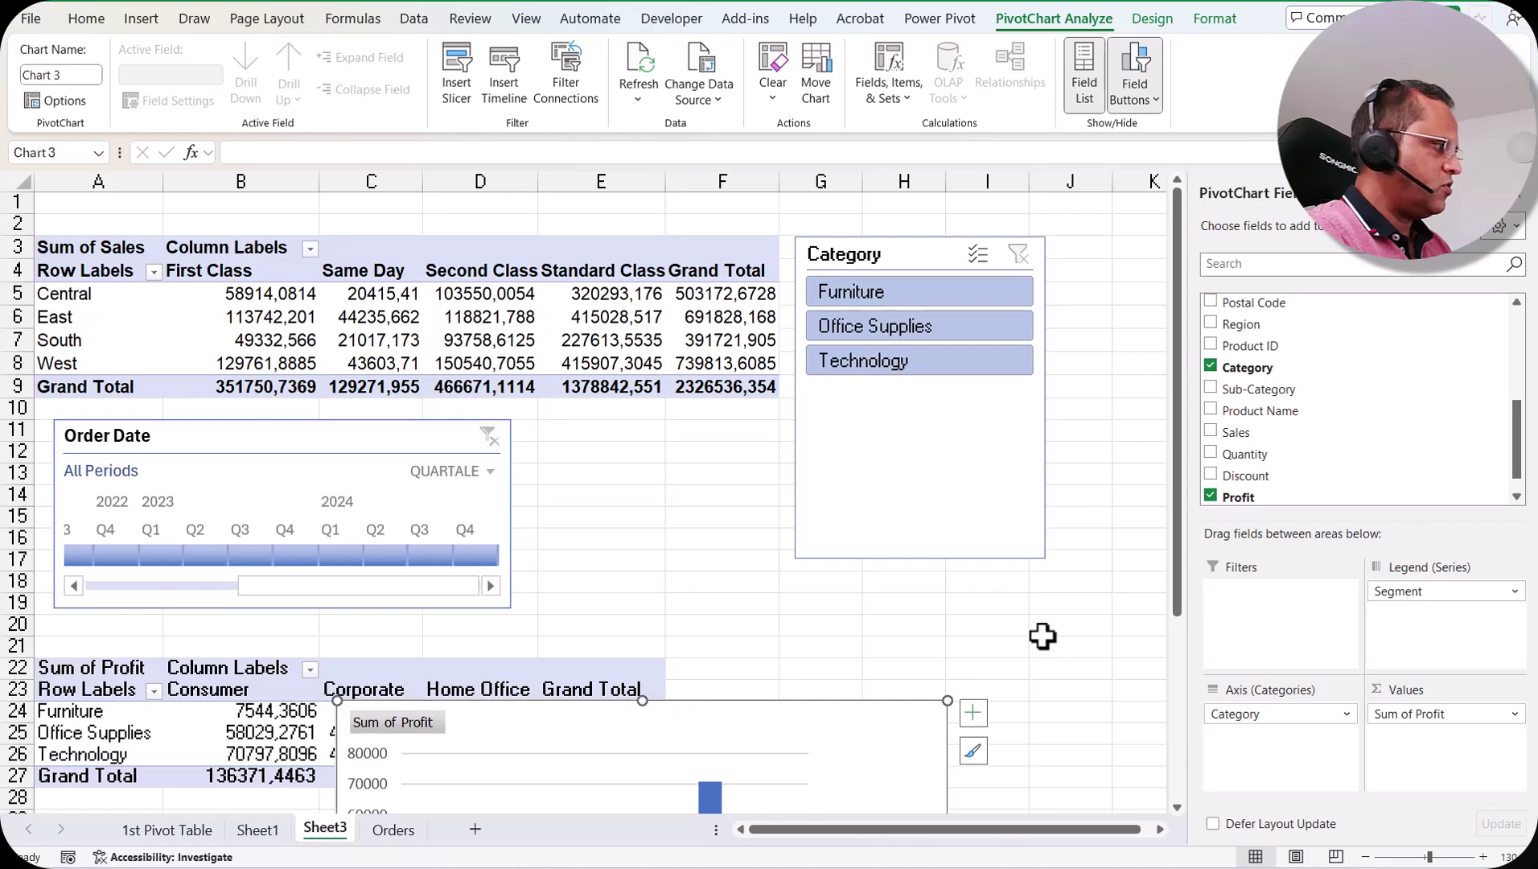
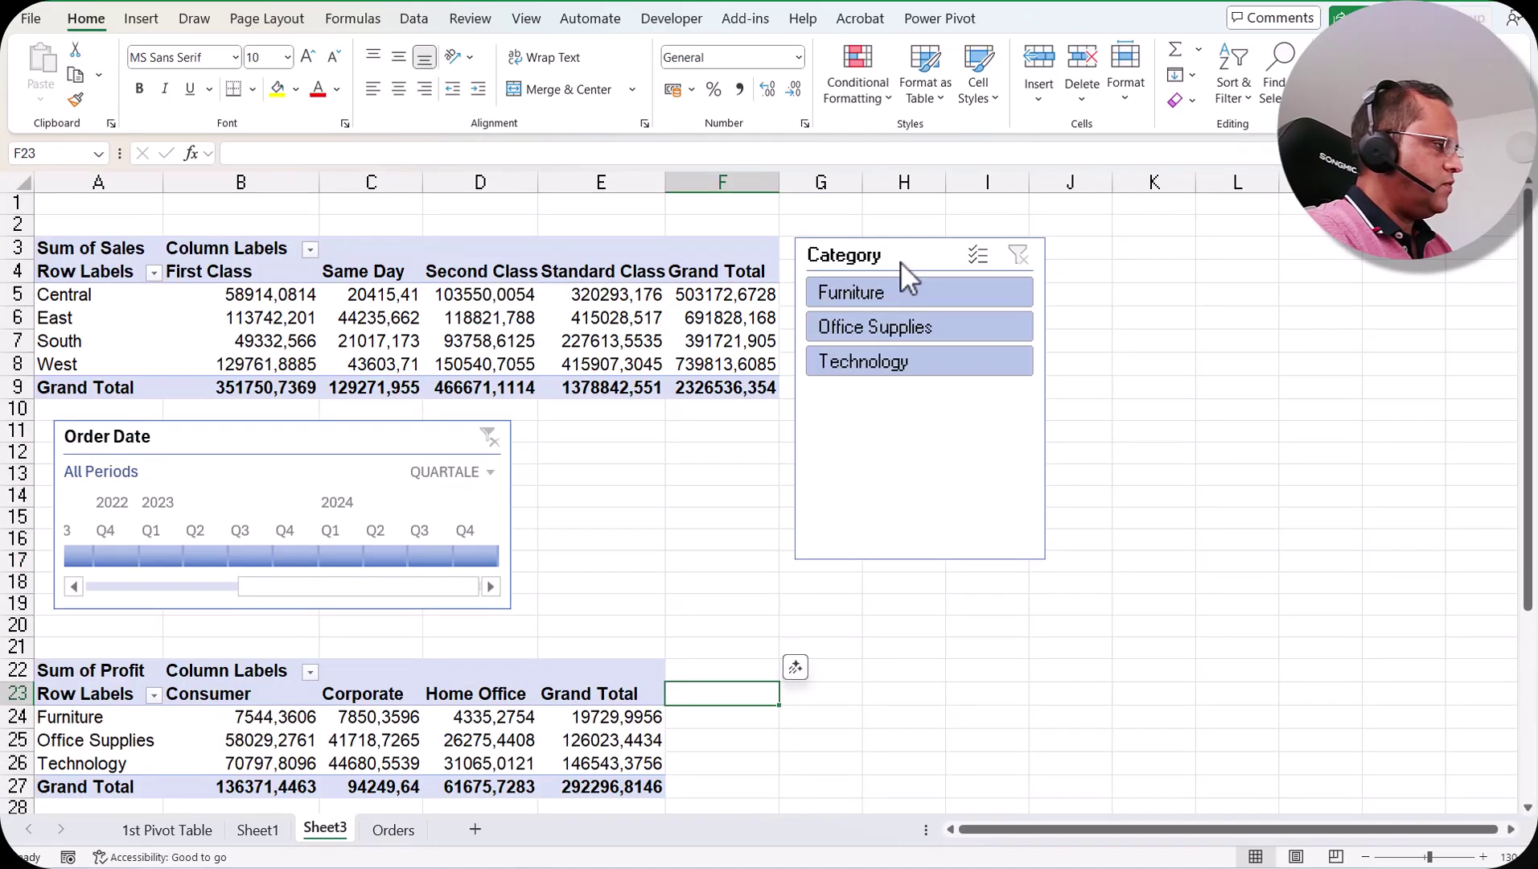
Test the Category slicer with Furniture and with Technology against both PivotTables and the chart, and clear its filter
{"action": "left_click", "coordinate": [872, 255]}
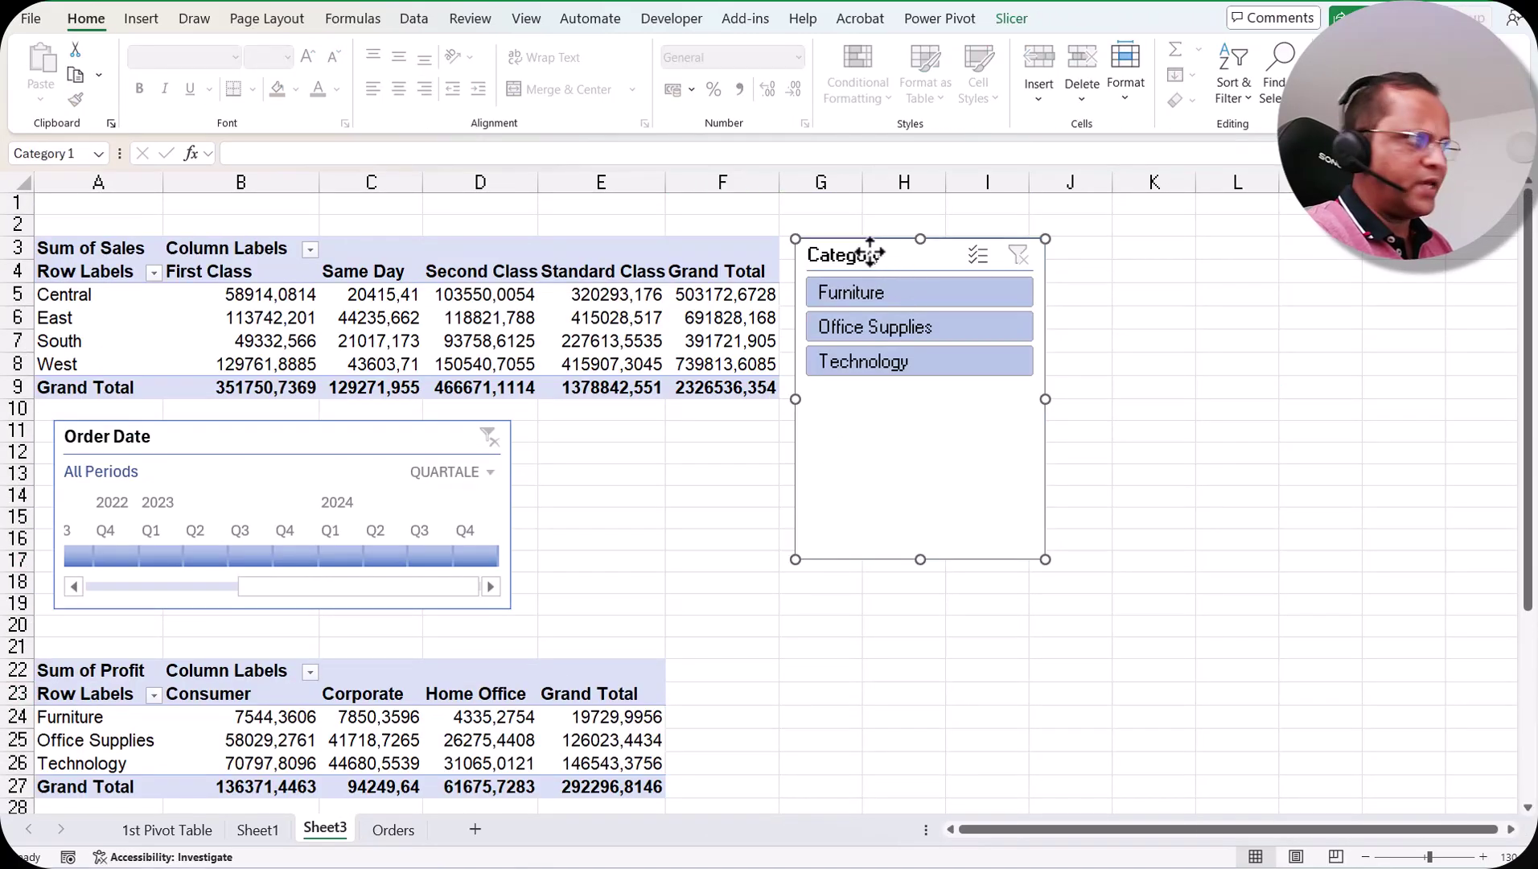
{"action": "left_click", "coordinate": [652, 435]}
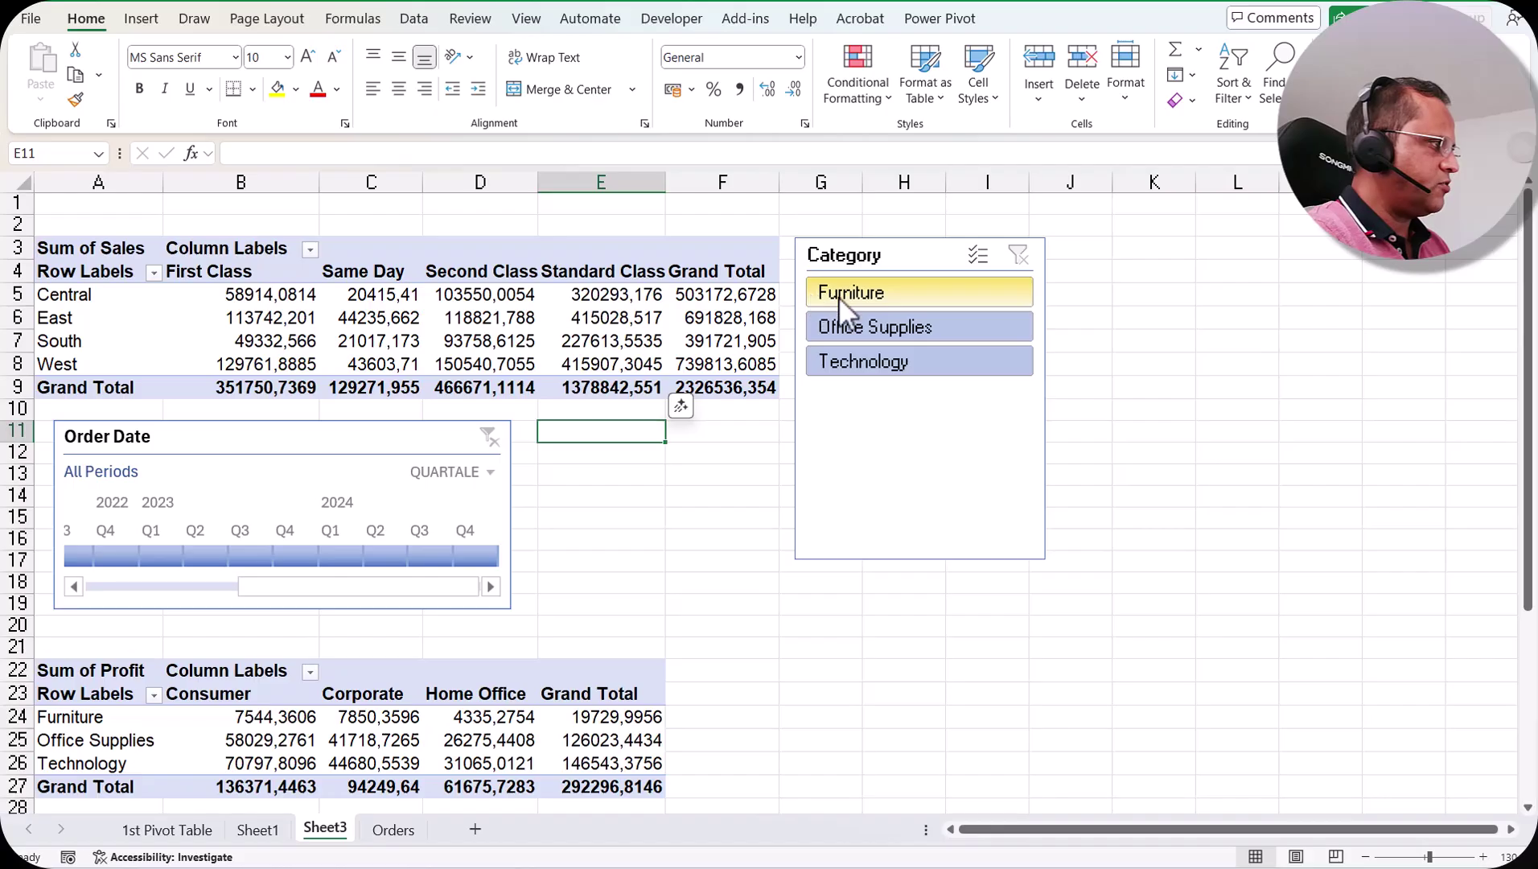
{"action": "left_click", "coordinate": [871, 292]}
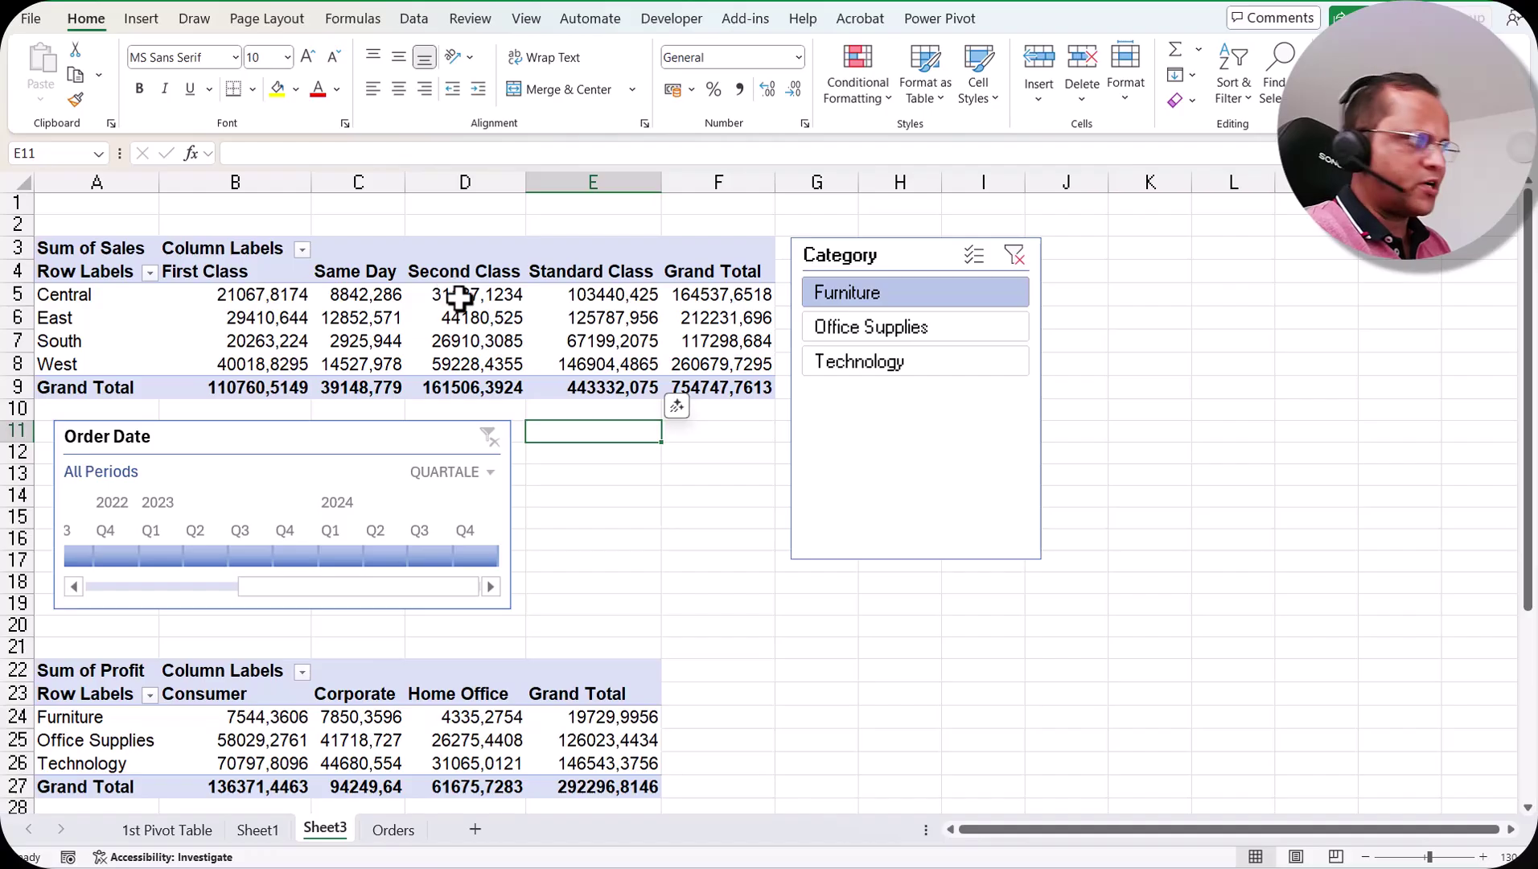
{"action": "left_click", "coordinate": [856, 361]}
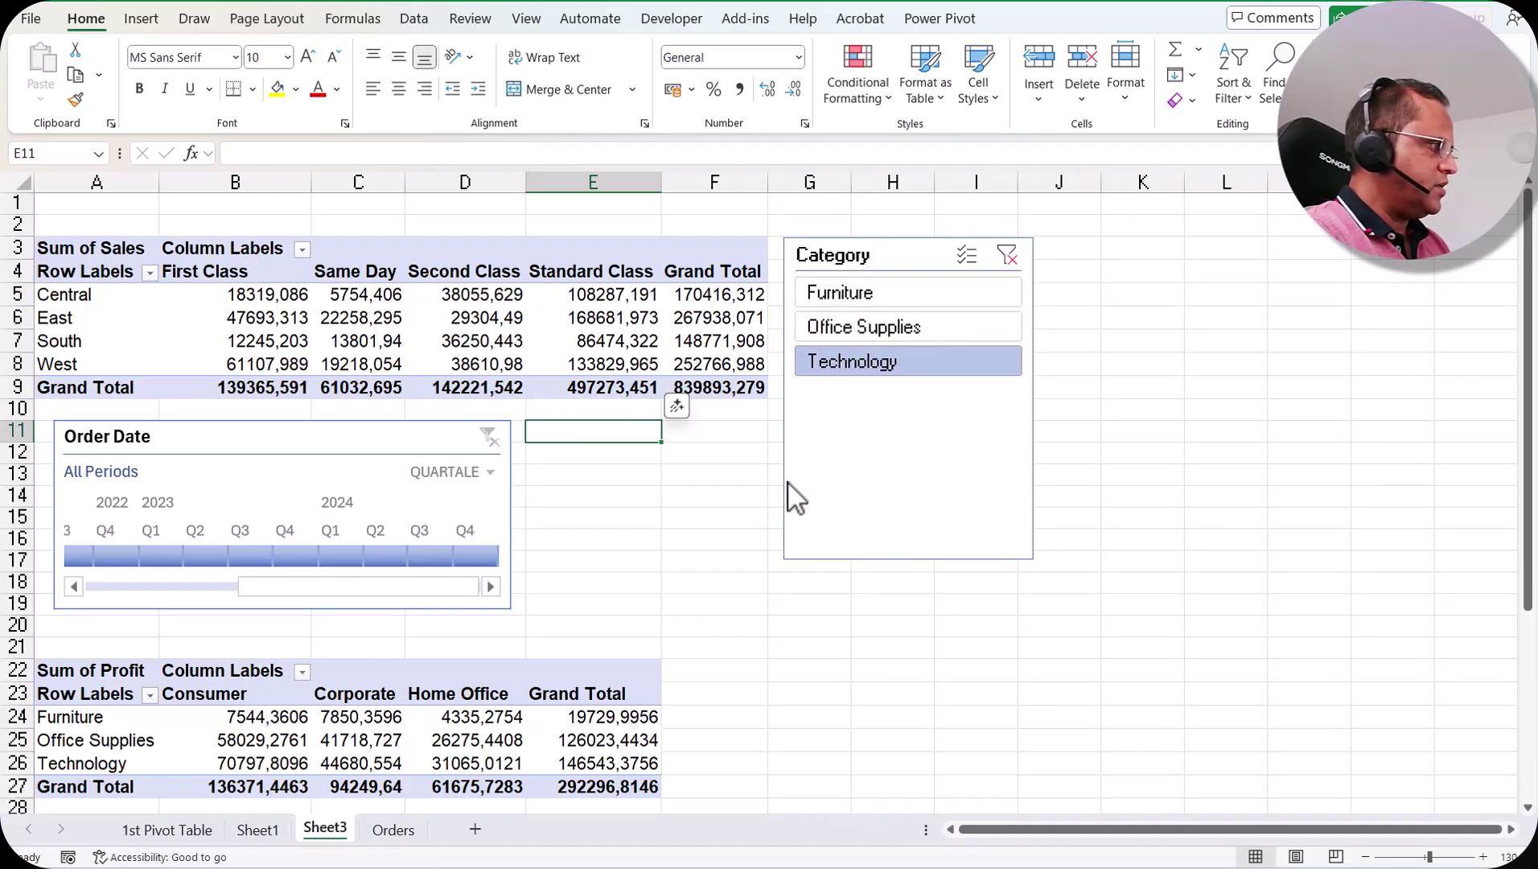
{"action": "scroll", "coordinate": [800, 538], "scroll_direction": "down", "scroll_amount": 3}
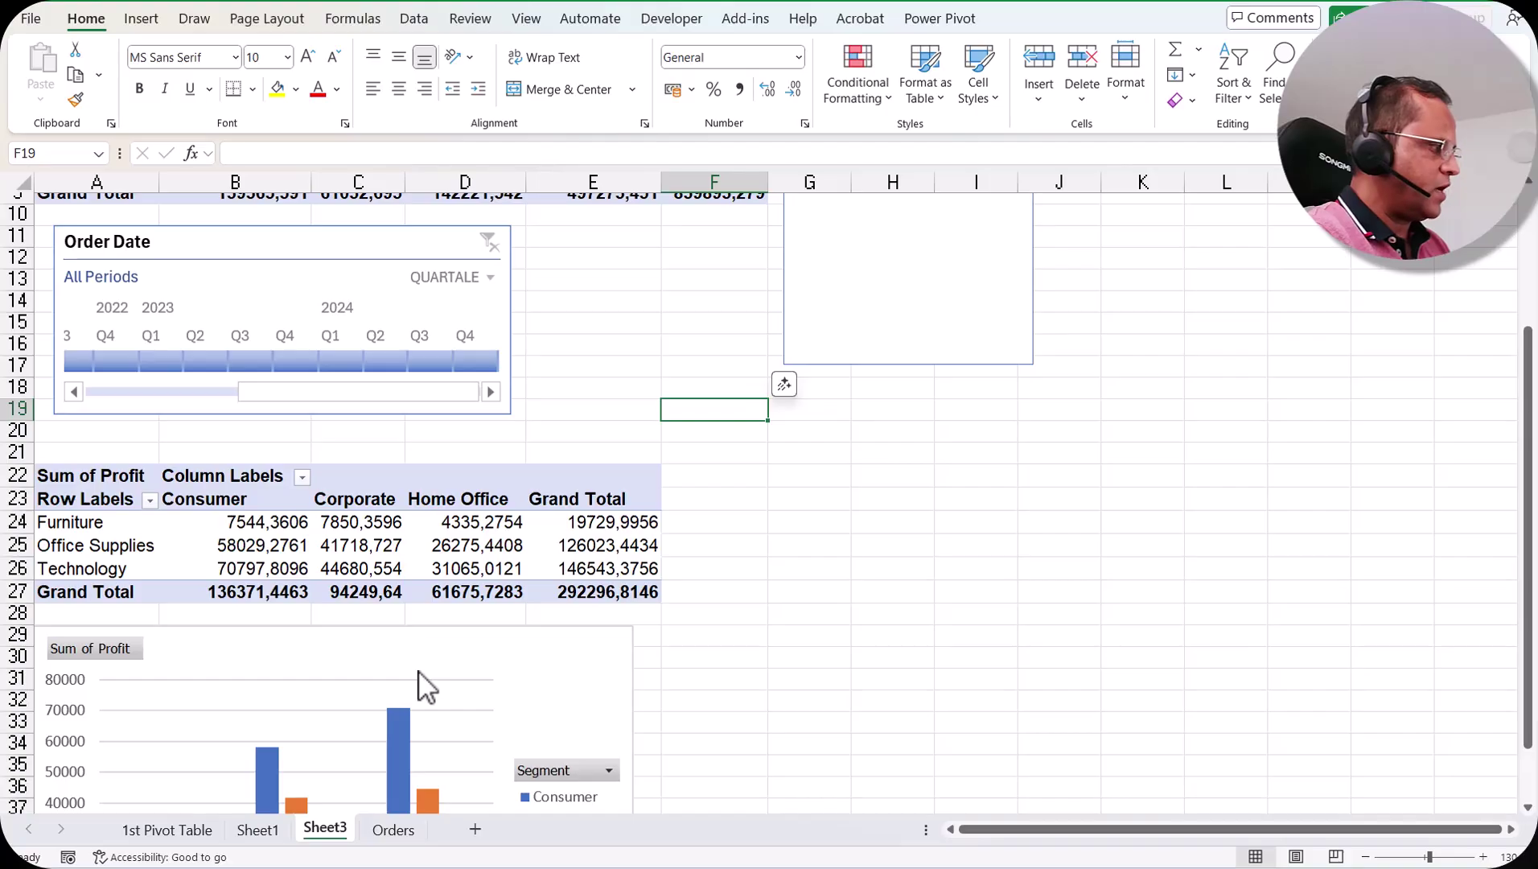
{"action": "scroll", "coordinate": [889, 676], "scroll_direction": "up", "scroll_amount": 3}
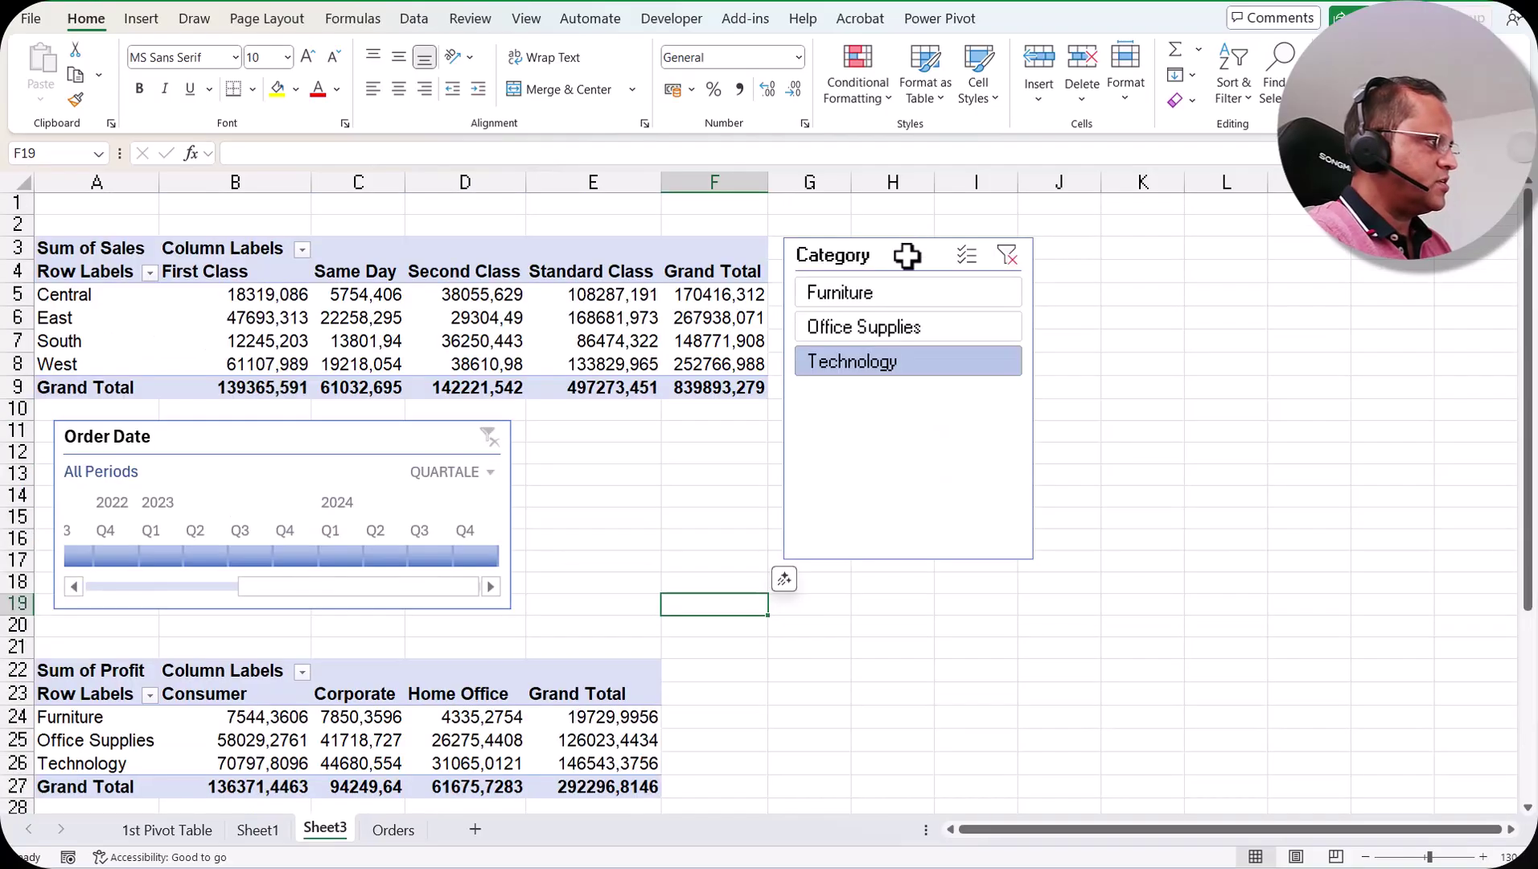
{"action": "left_click", "coordinate": [1006, 256]}
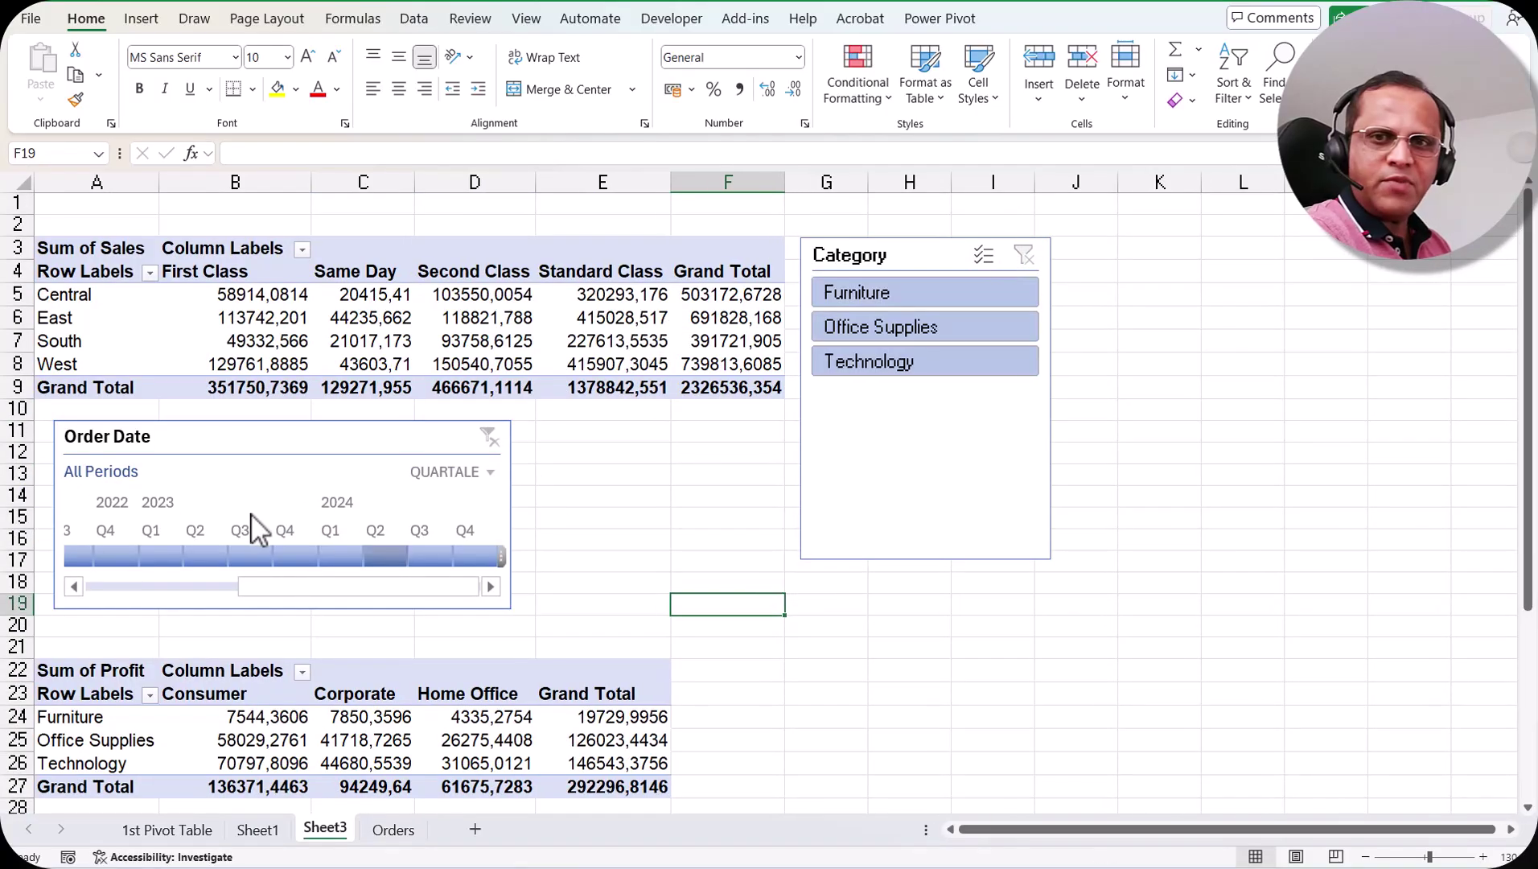
Filter the Order Date timeline to Q1 2023 through Q4 2024 and check its effect on both PivotTables and the chart
{"action": "left_click_drag", "start_coordinate": [490, 555], "coordinate": [143, 552]}
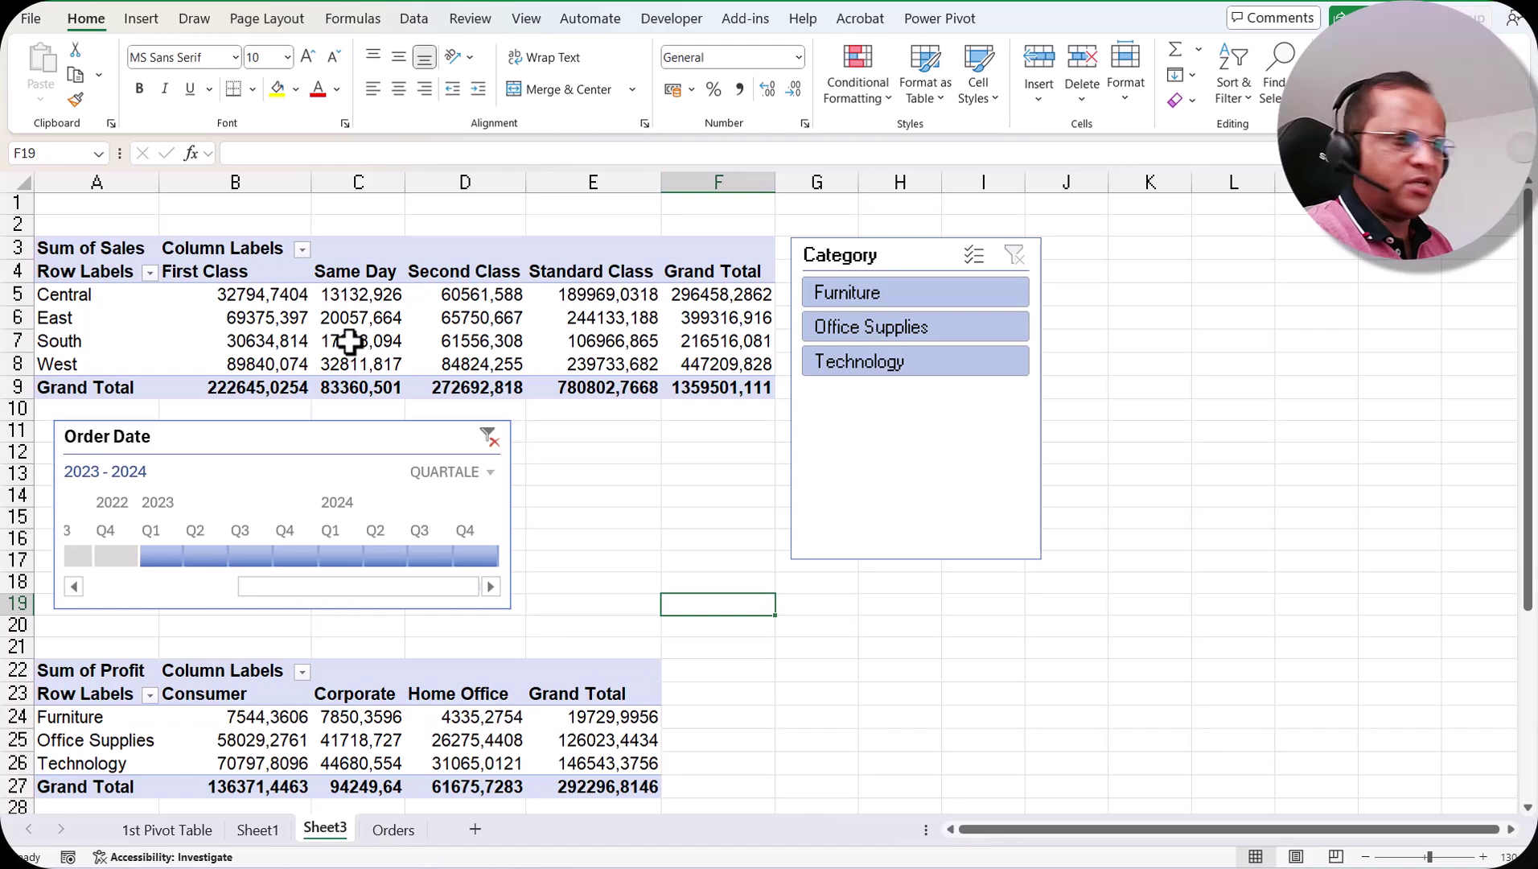
{"action": "scroll", "coordinate": [507, 707], "scroll_direction": "down", "scroll_amount": 2}
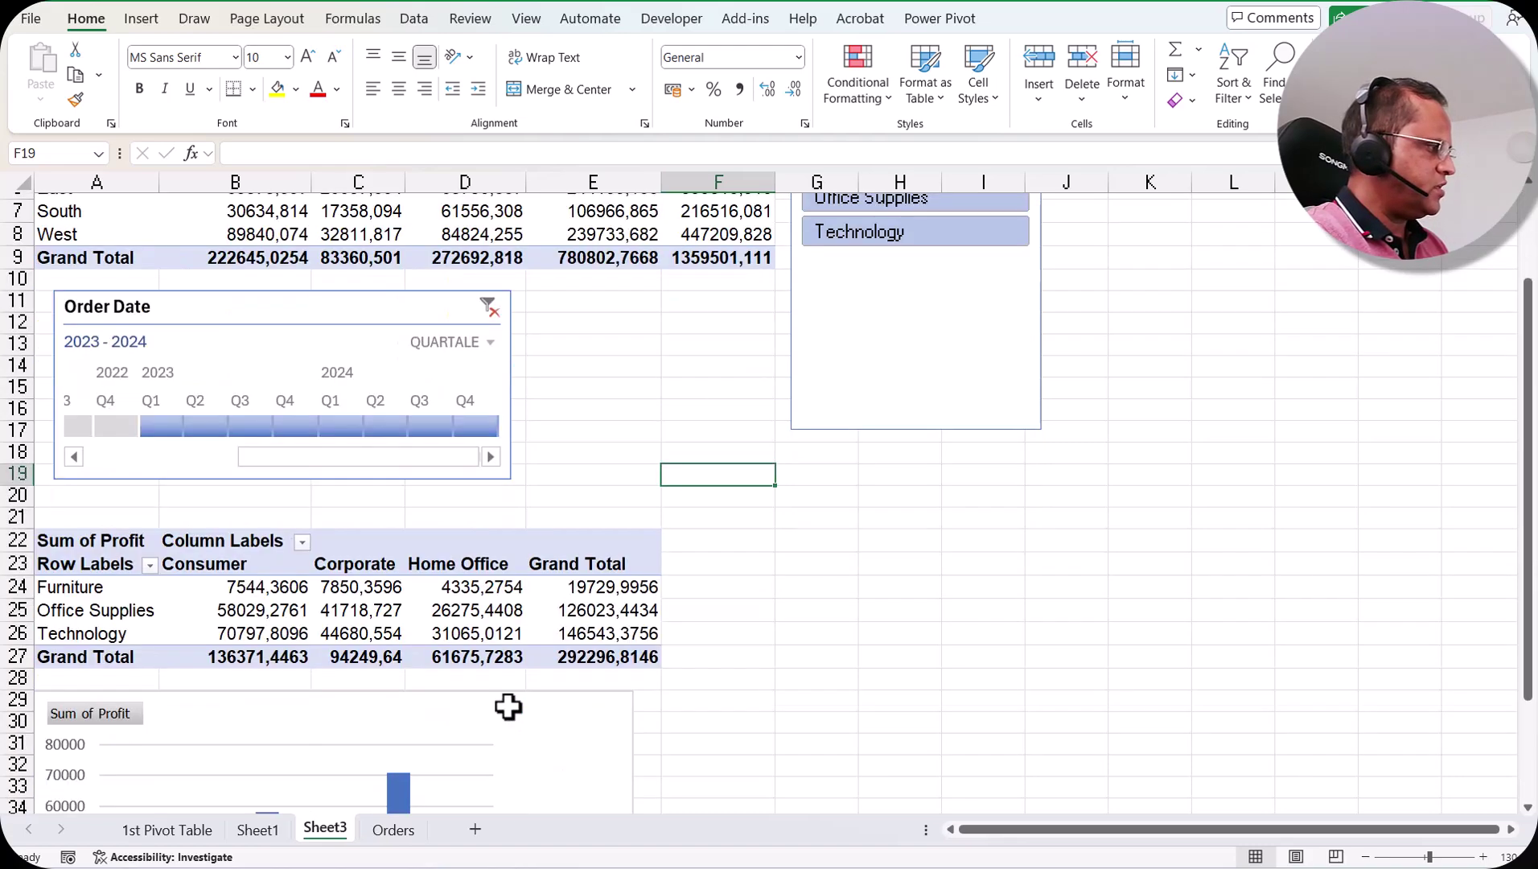
{"action": "scroll", "coordinate": [508, 707], "scroll_direction": "down", "scroll_amount": 1}
{"action": "scroll", "coordinate": [590, 450], "scroll_direction": "up", "scroll_amount": 2}
{"action": "left_click", "coordinate": [590, 450]}
{"action": "scroll", "coordinate": [728, 417], "scroll_direction": "up", "scroll_amount": 1}
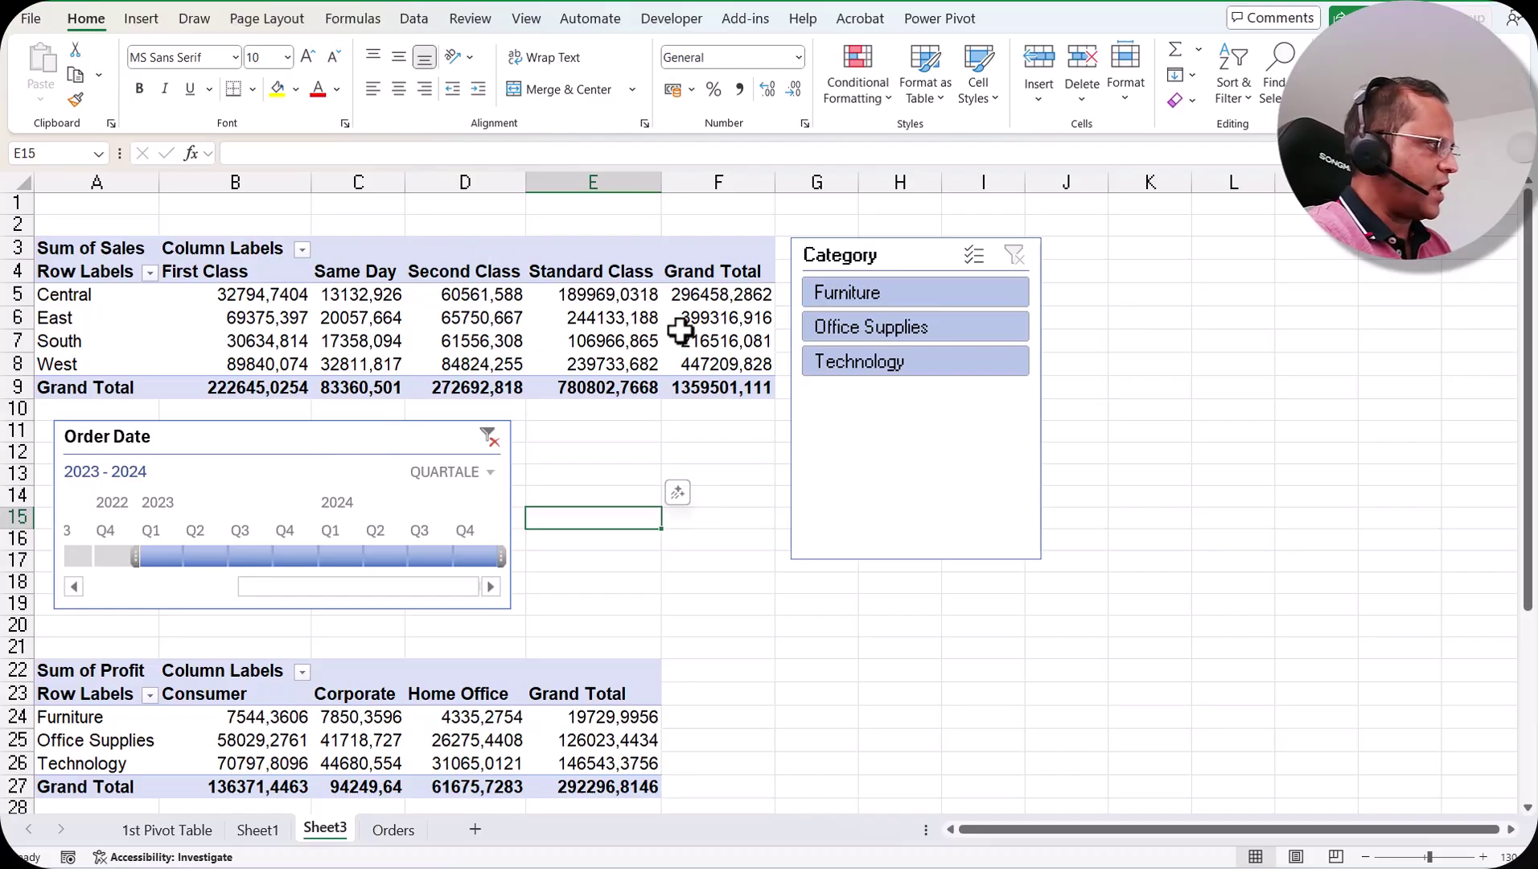
{"action": "scroll", "coordinate": [505, 683], "scroll_direction": "down", "scroll_amount": 3}
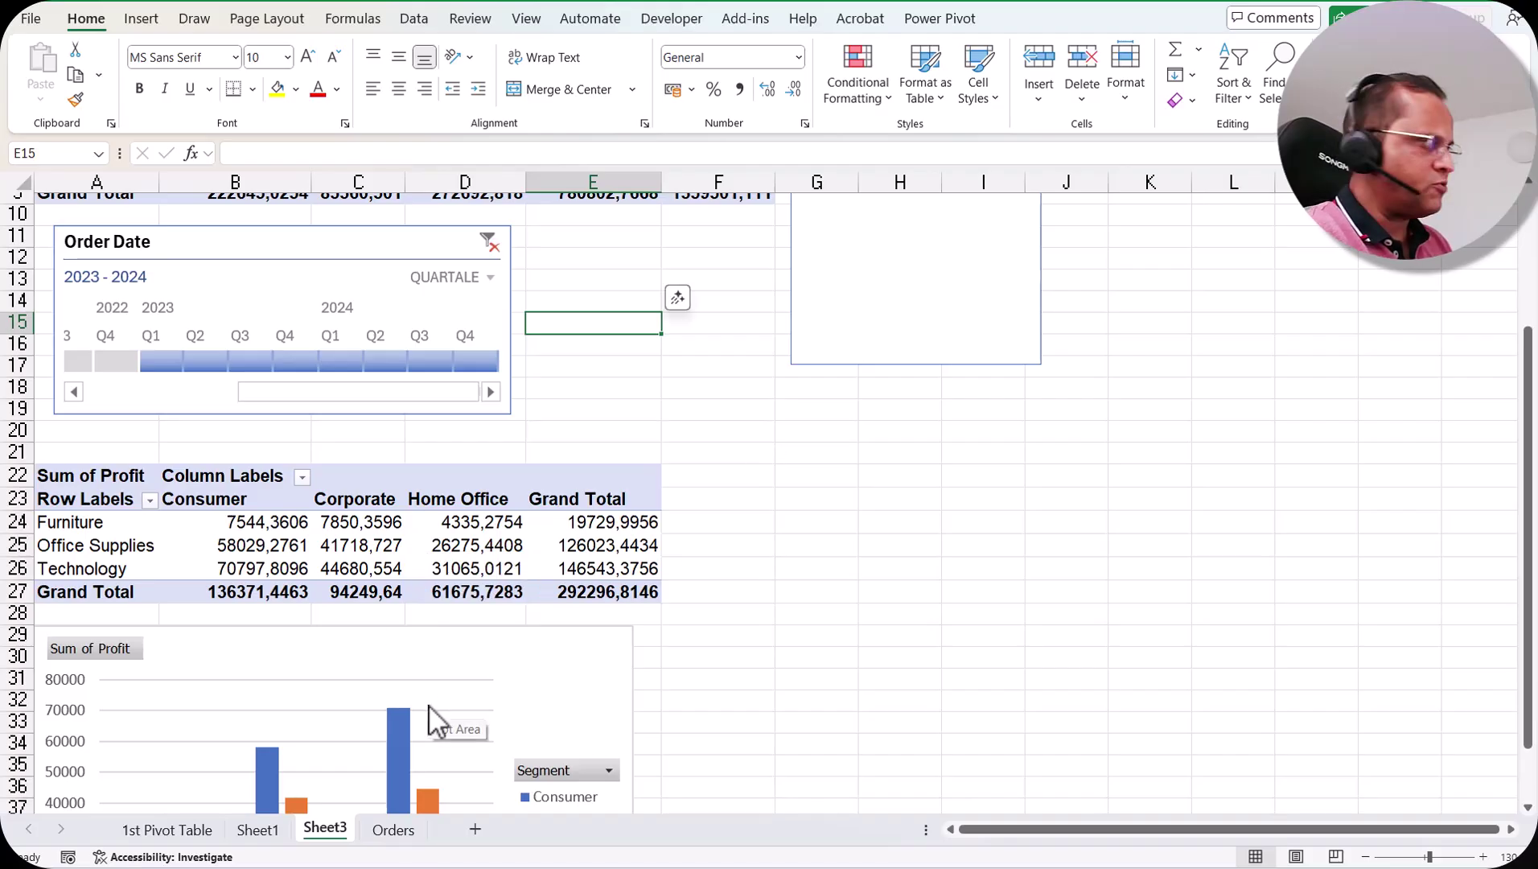
{"action": "scroll", "coordinate": [611, 724], "scroll_direction": "up", "scroll_amount": 3}
Add PivotTable7 on Sheet3 to the Category slicer's report connections, alongside PivotTable6
{"action": "left_click", "coordinate": [861, 250]}
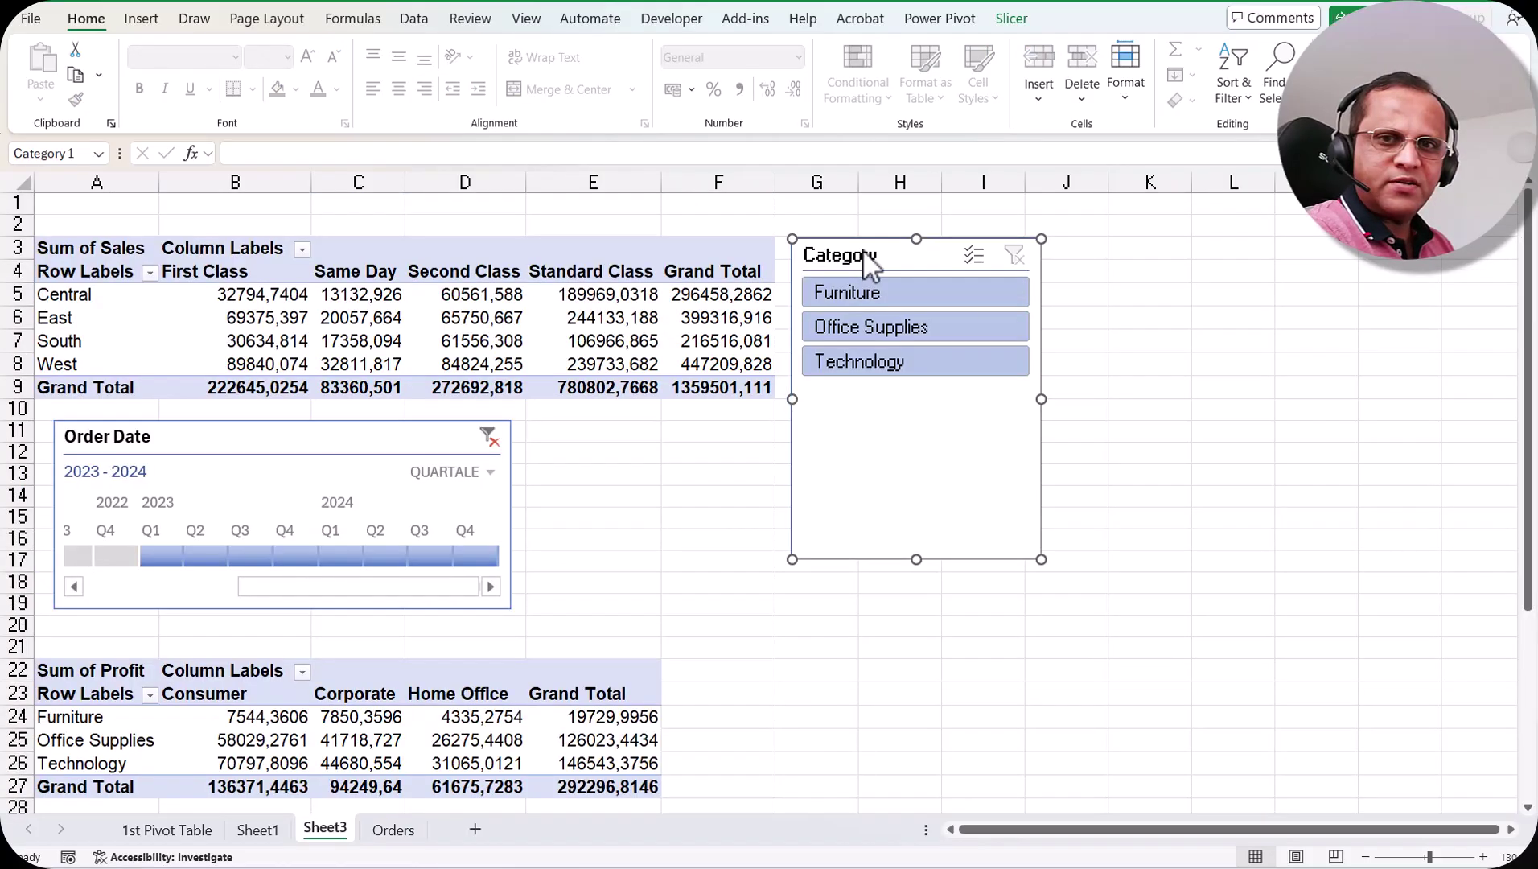
{"action": "left_click", "coordinate": [1010, 20]}
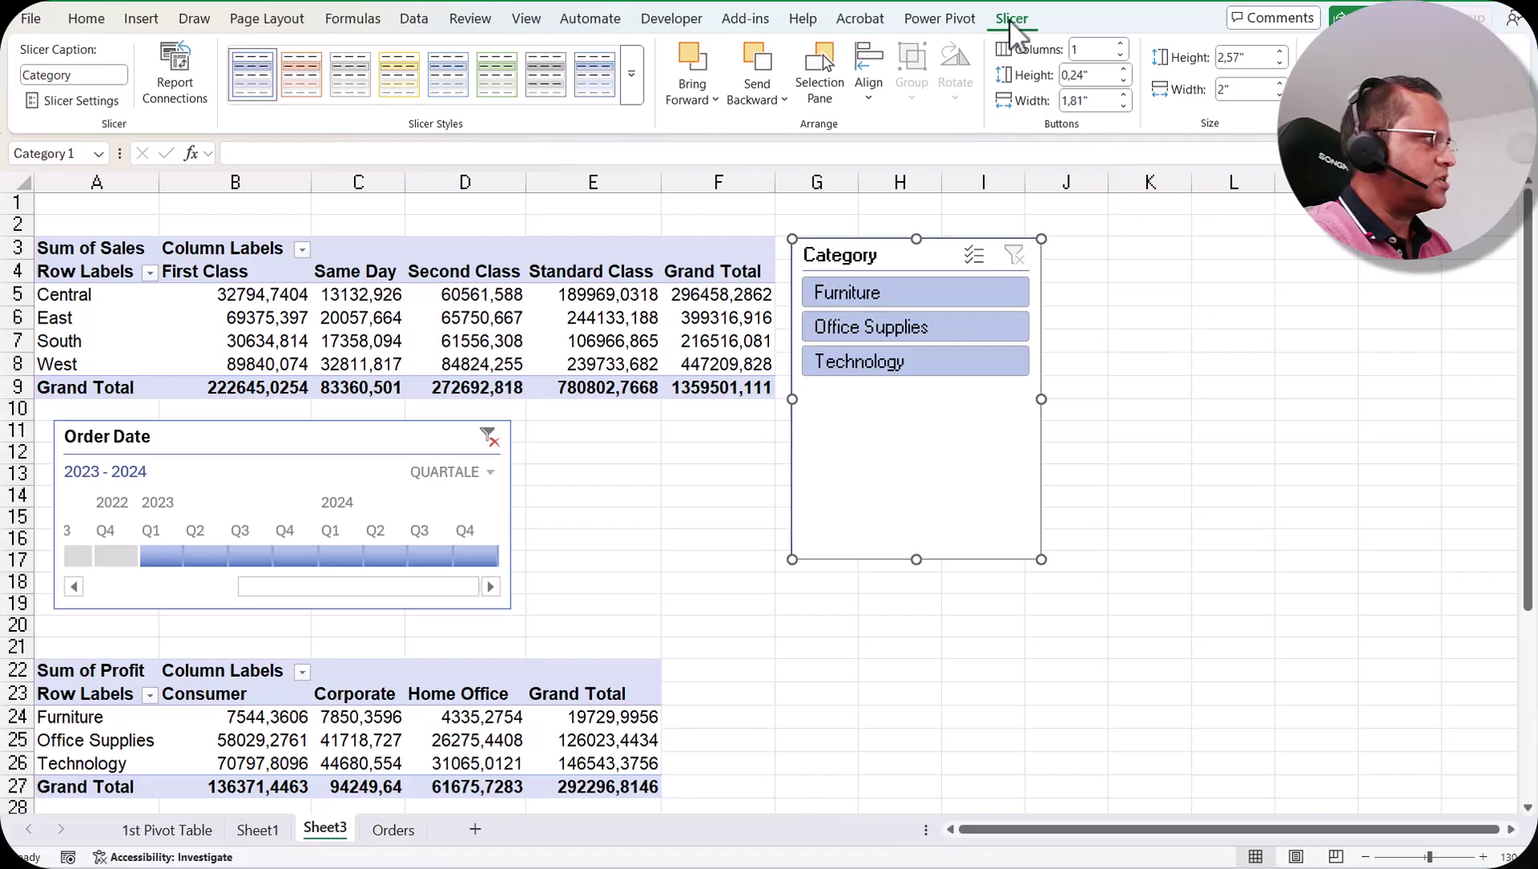
{"action": "left_click", "coordinate": [201, 86]}
{"action": "left_click_drag", "start_coordinate": [897, 437], "coordinate": [1204, 283]}
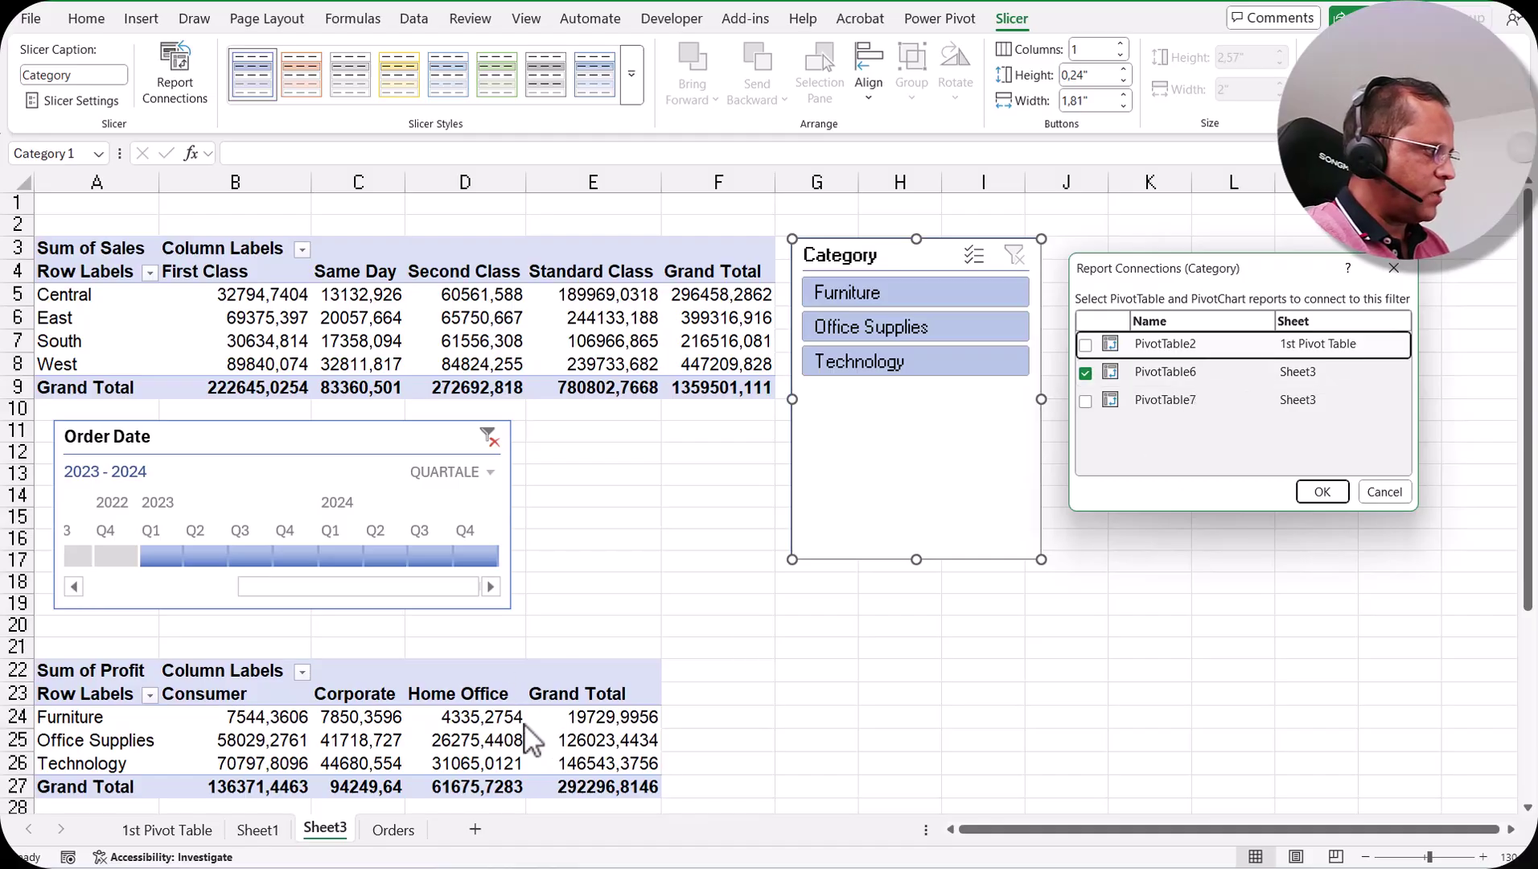
{"action": "left_click", "coordinate": [1086, 401]}
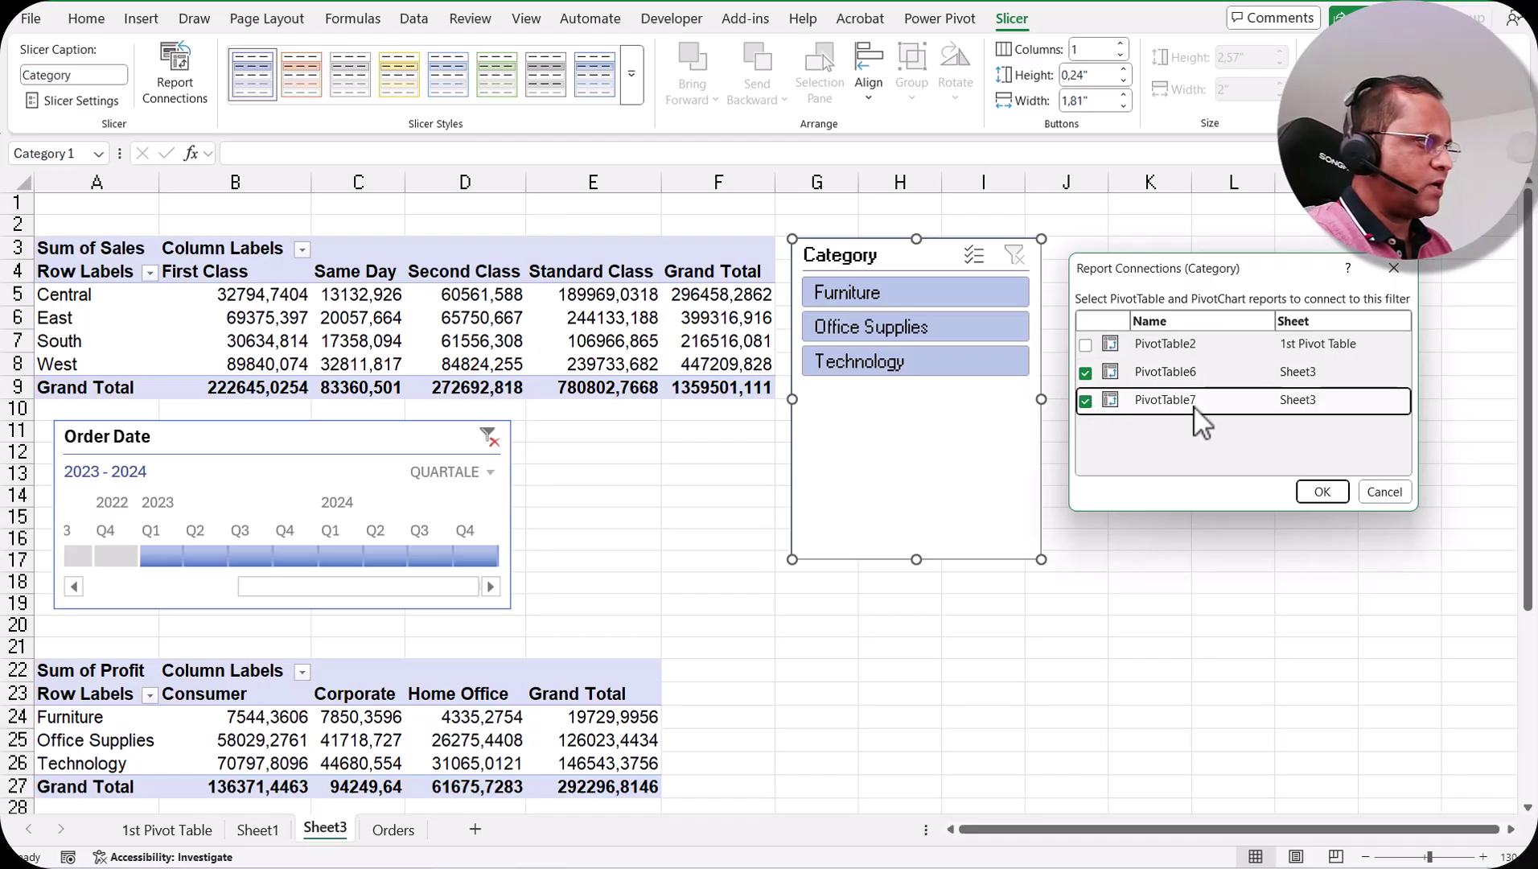
{"action": "left_click", "coordinate": [1322, 491]}
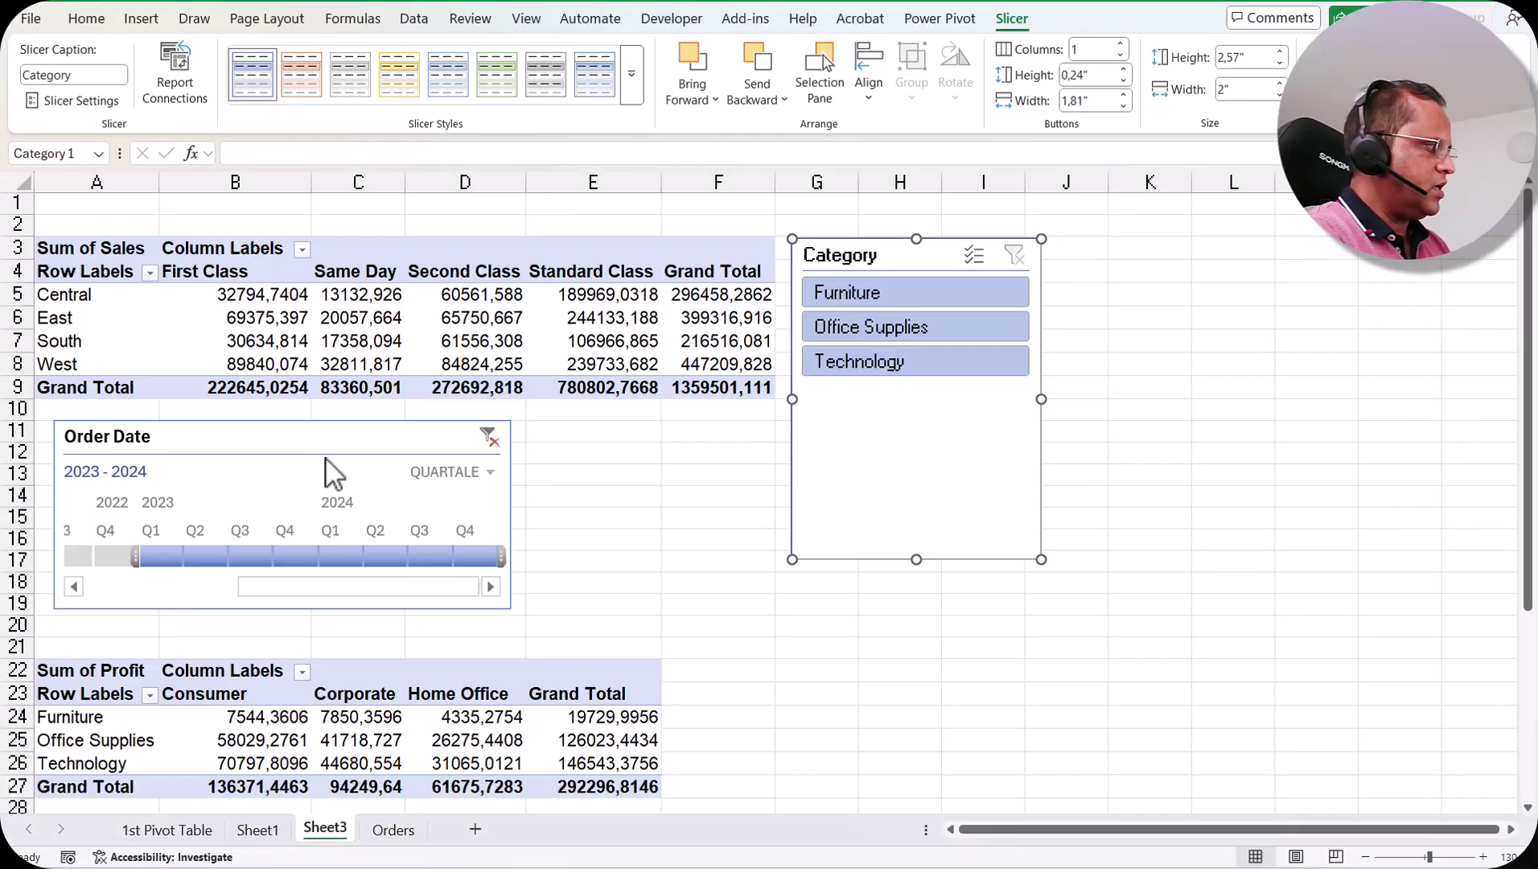
Add PivotTable7 on Sheet3 to the Order Date timeline's report connections, alongside PivotTable6
{"action": "left_click", "coordinate": [284, 437]}
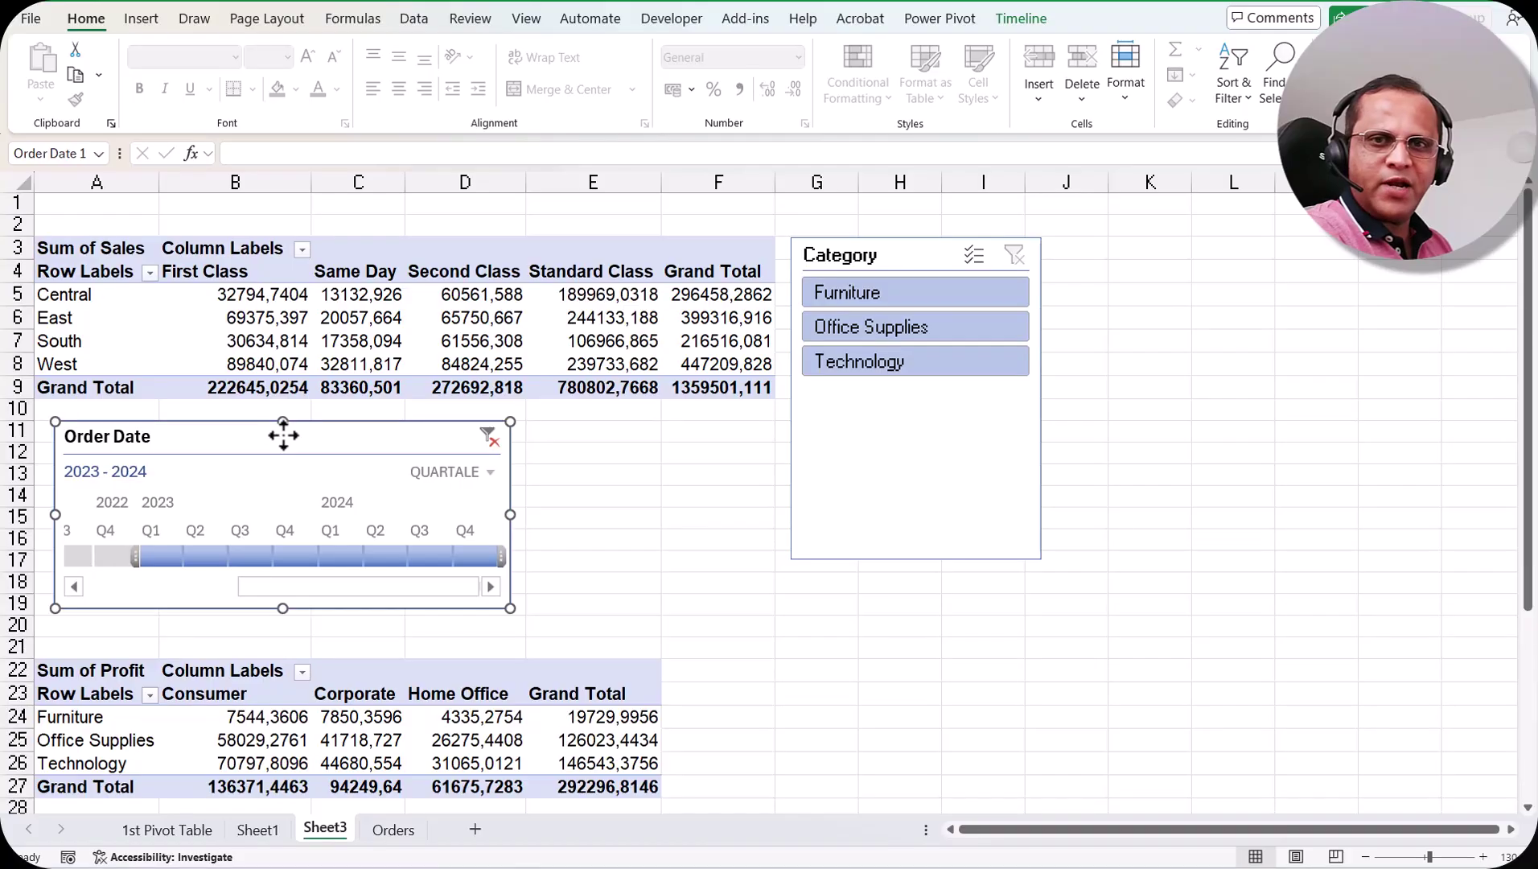
{"action": "left_click", "coordinate": [1021, 18]}
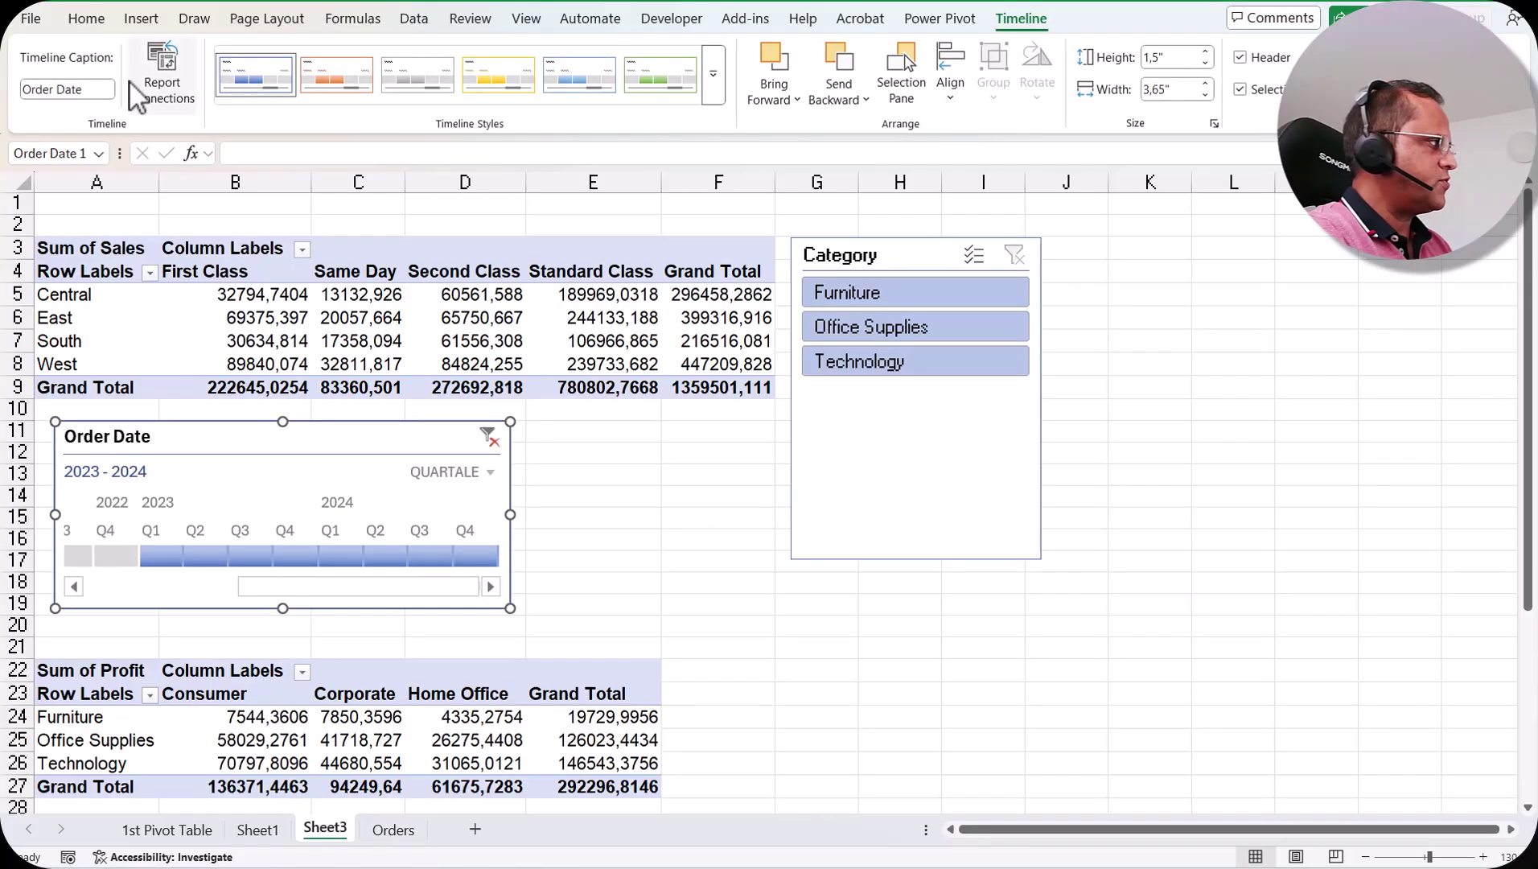
{"action": "left_click", "coordinate": [170, 94]}
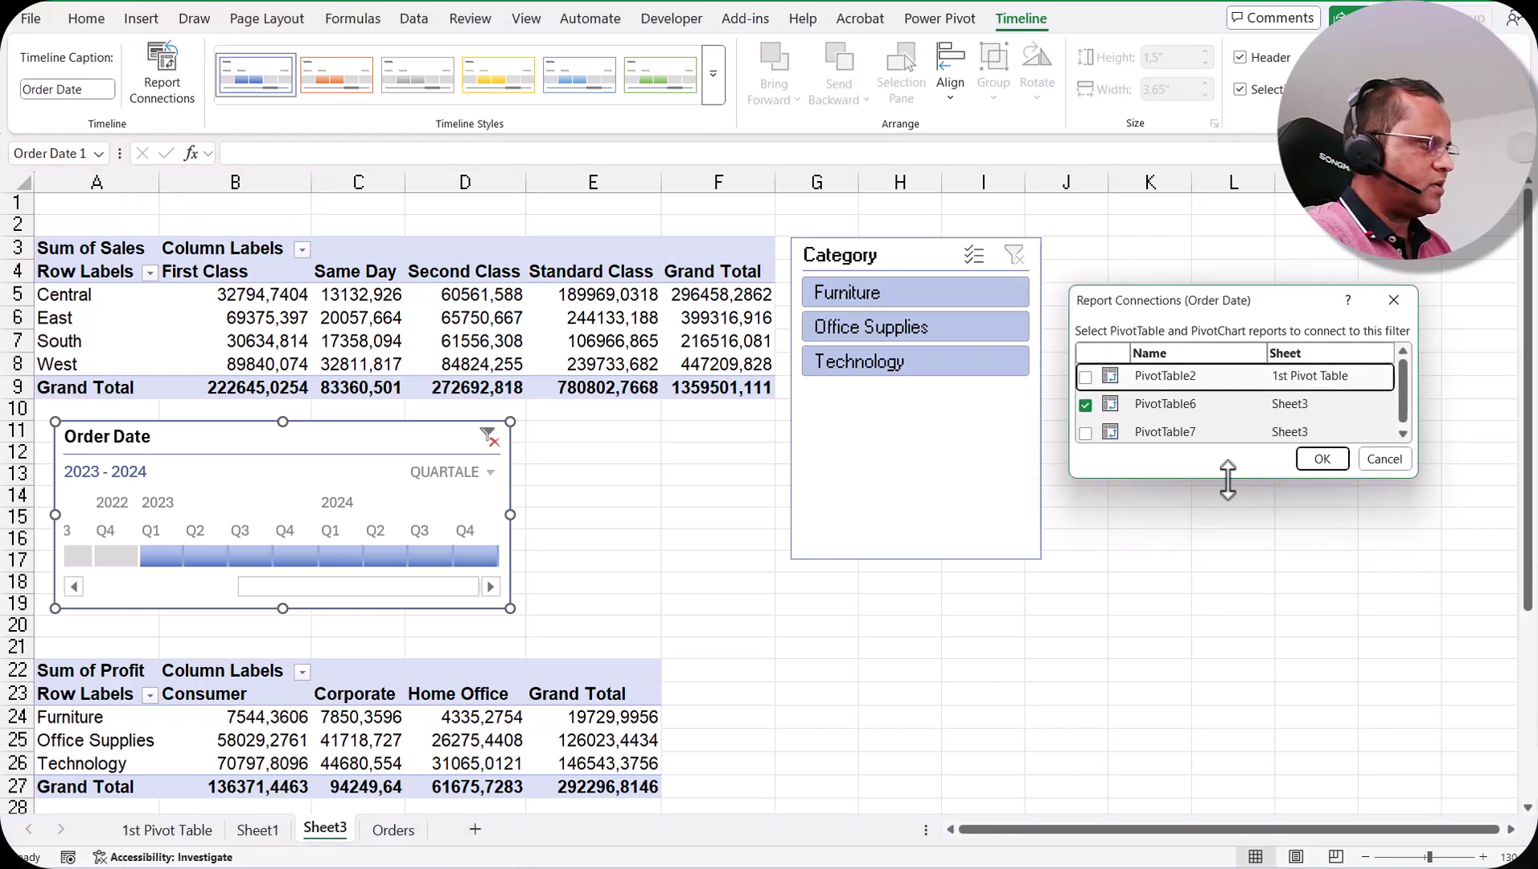
{"action": "left_click_drag", "start_coordinate": [1228, 480], "coordinate": [1226, 554]}
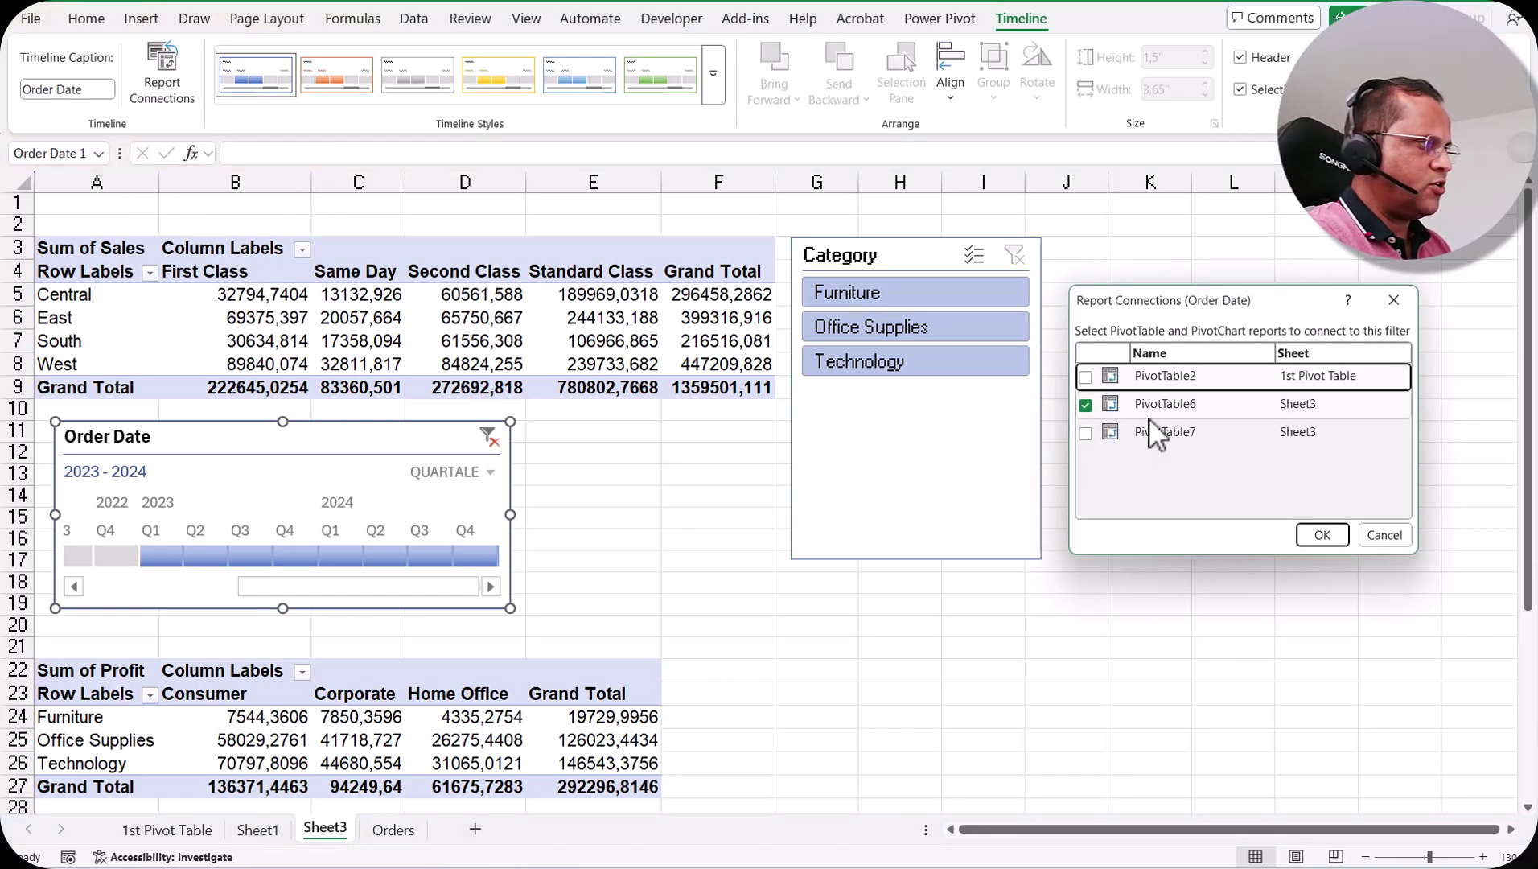
{"action": "left_click", "coordinate": [1085, 435]}
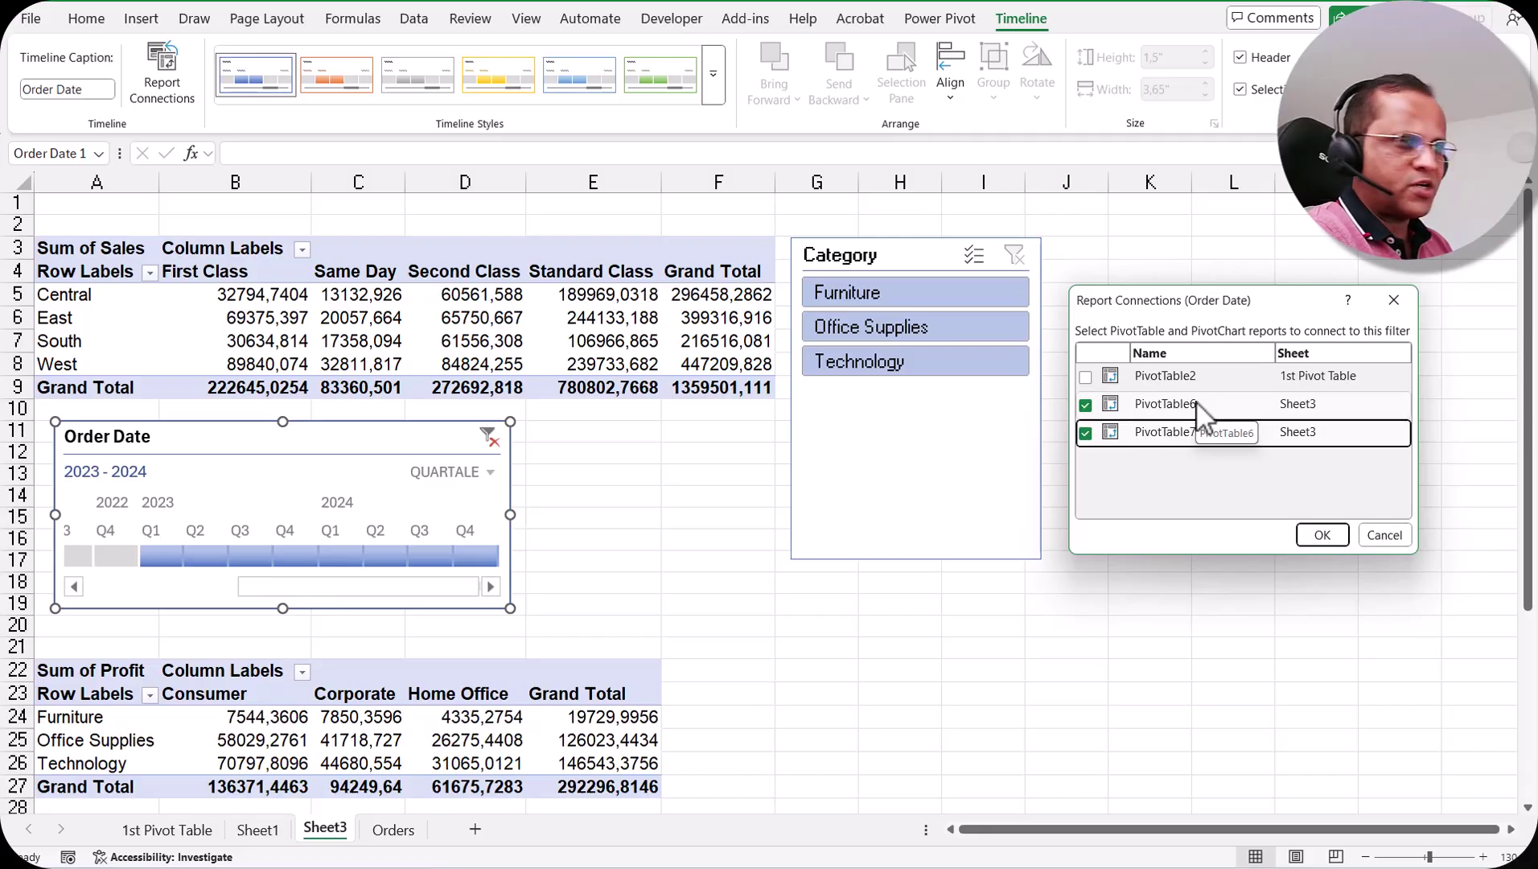
{"action": "left_click", "coordinate": [1323, 534]}
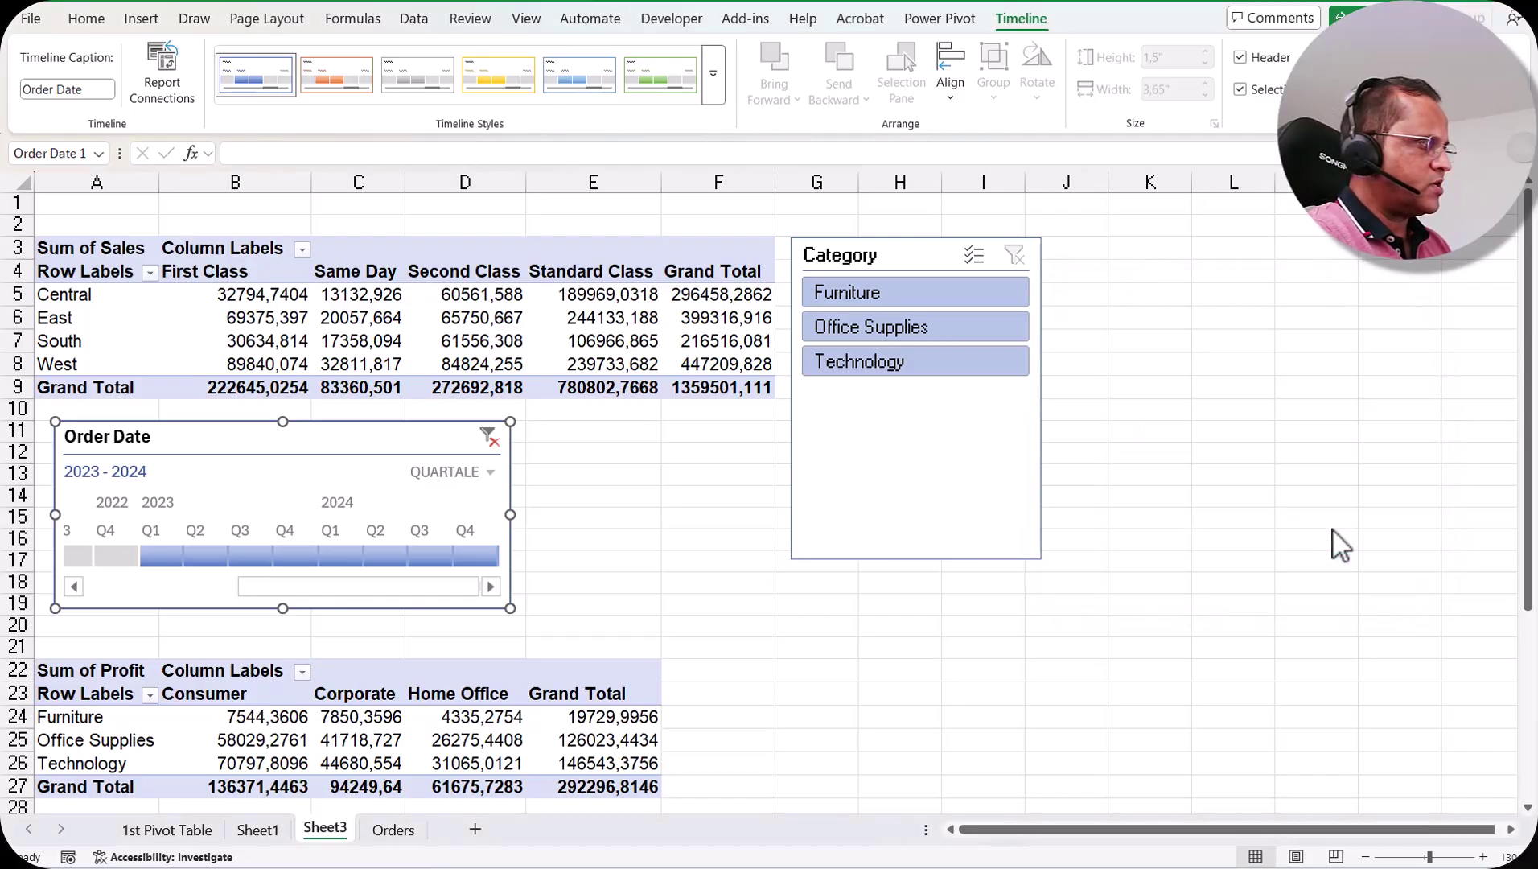
{"action": "left_click", "coordinate": [619, 523]}
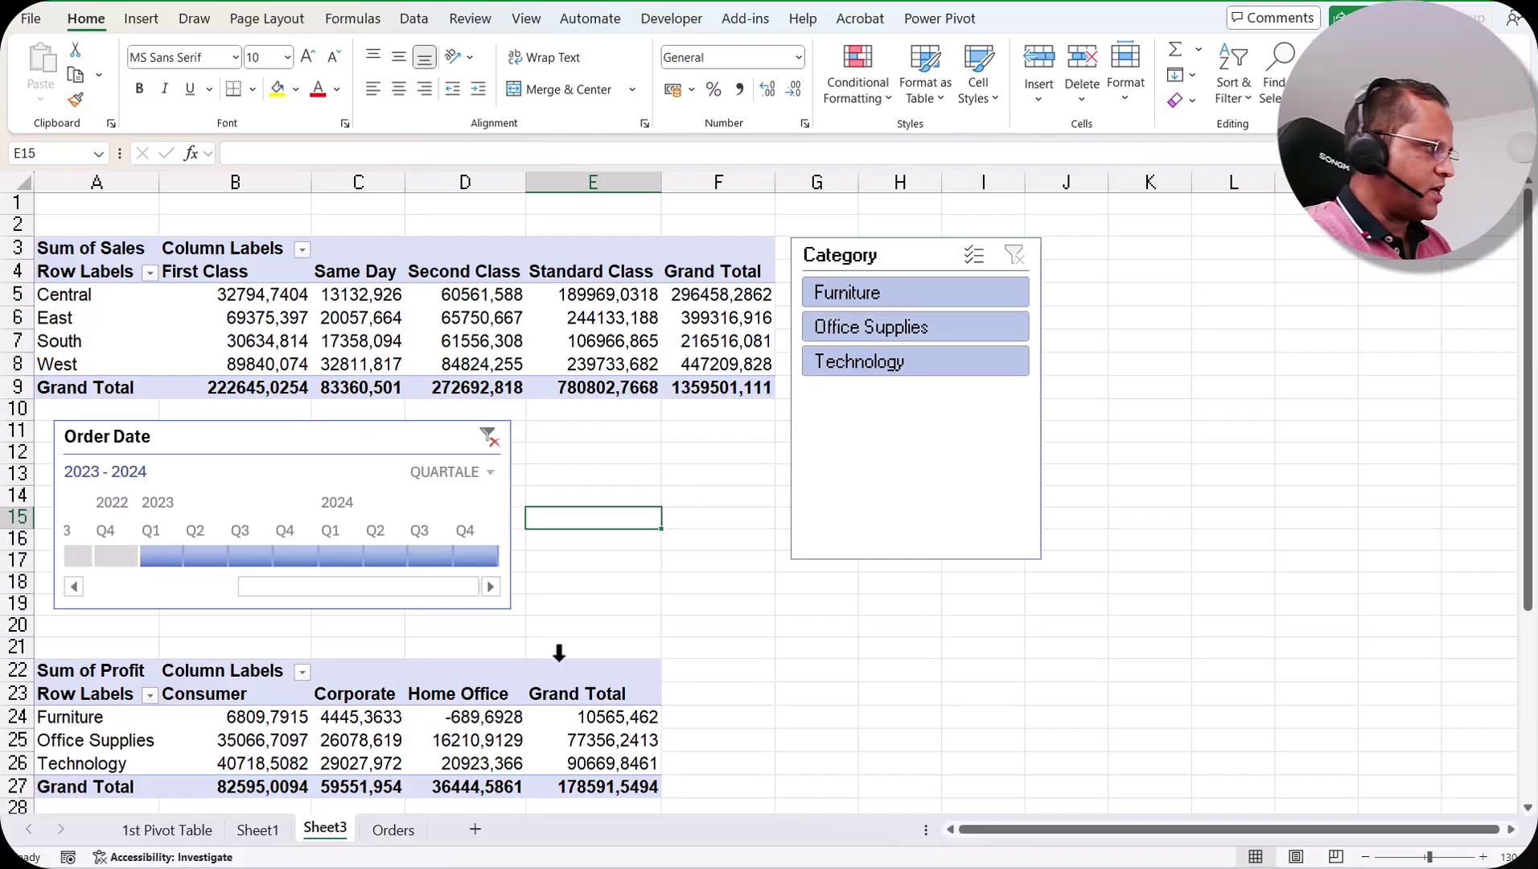
Check the Sum of Profit PivotTable and chart under the 2023–2024 period, and clear the Order Date timeline's filter
{"action": "left_click_drag", "start_coordinate": [1528, 434], "coordinate": [1530, 559]}
{"action": "scroll", "coordinate": [731, 539], "scroll_direction": "up", "scroll_amount": 2}
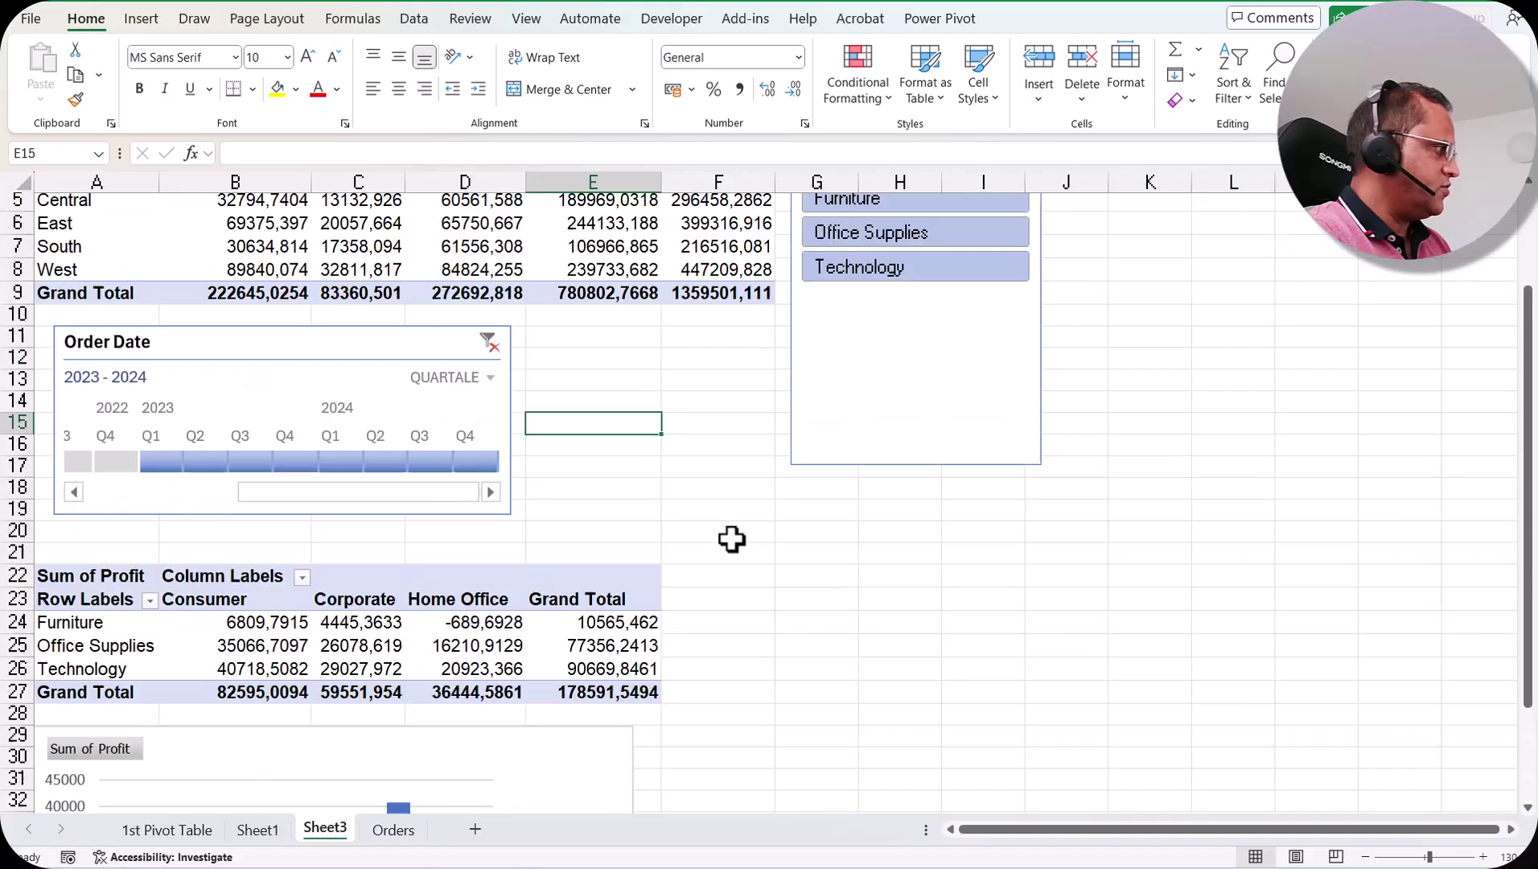
{"action": "left_click", "coordinate": [487, 408]}
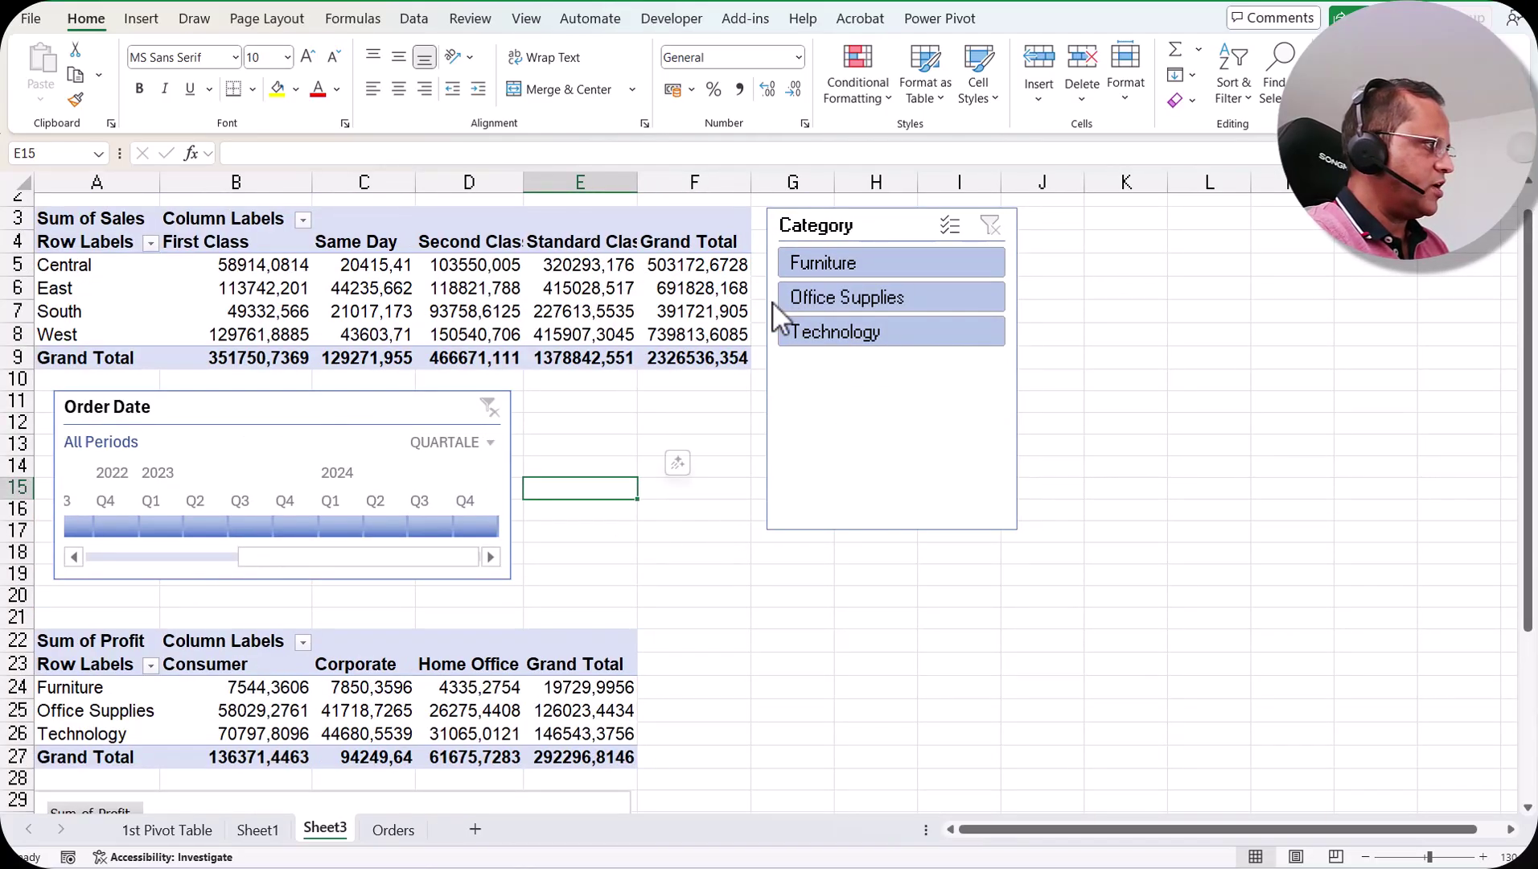
Filter the Category slicer to Furniture and check its effect on both PivotTables and the chart
{"action": "left_click", "coordinate": [834, 262]}
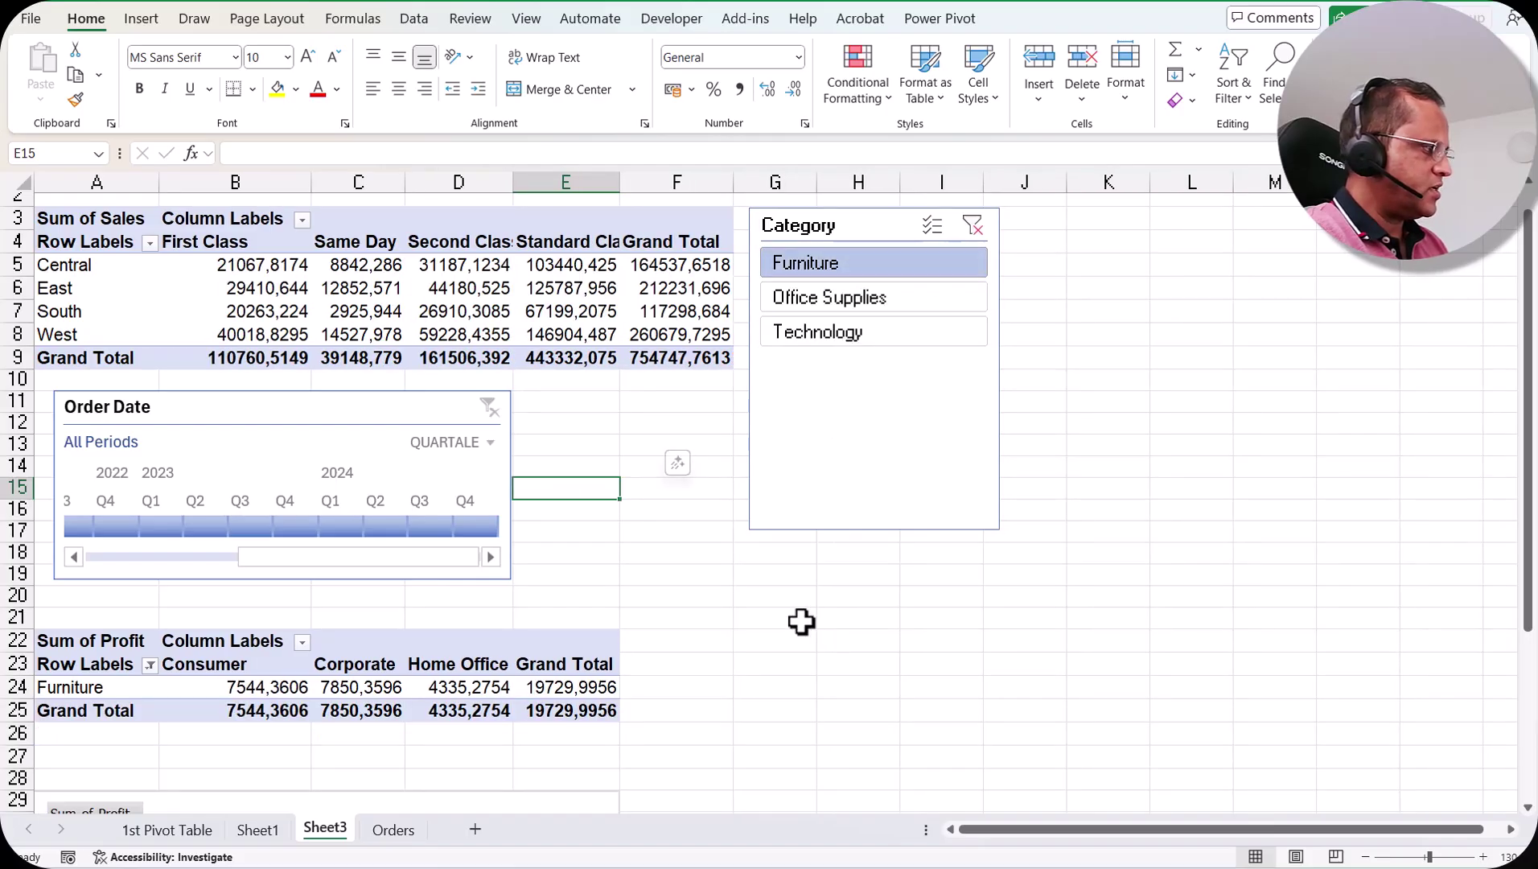
{"action": "scroll", "coordinate": [800, 621], "scroll_direction": "down", "scroll_amount": 1}
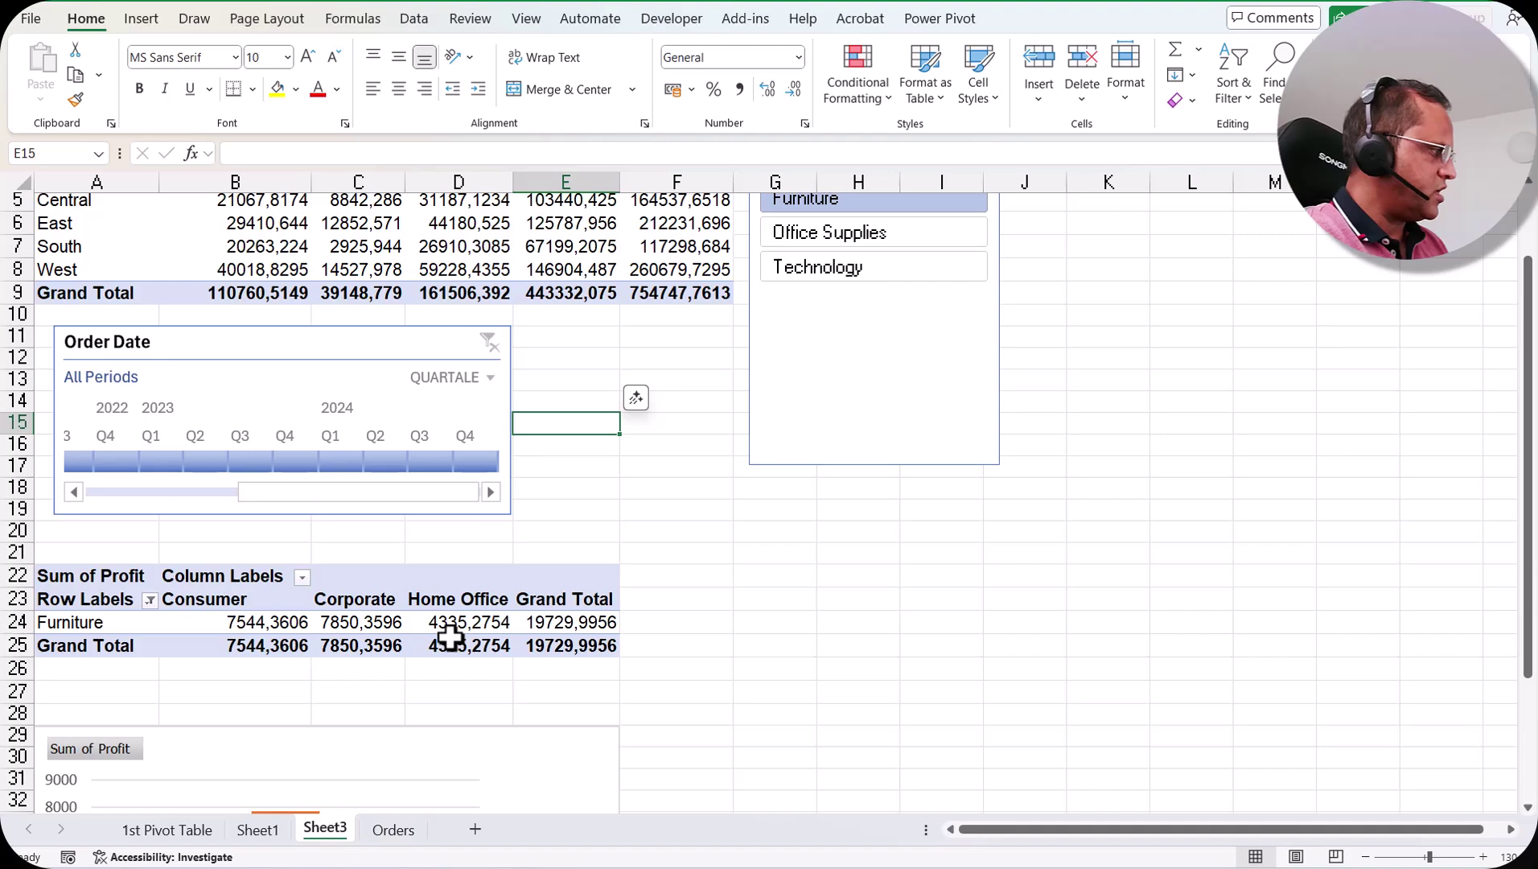
{"action": "scroll", "coordinate": [869, 642], "scroll_direction": "down", "scroll_amount": 5}
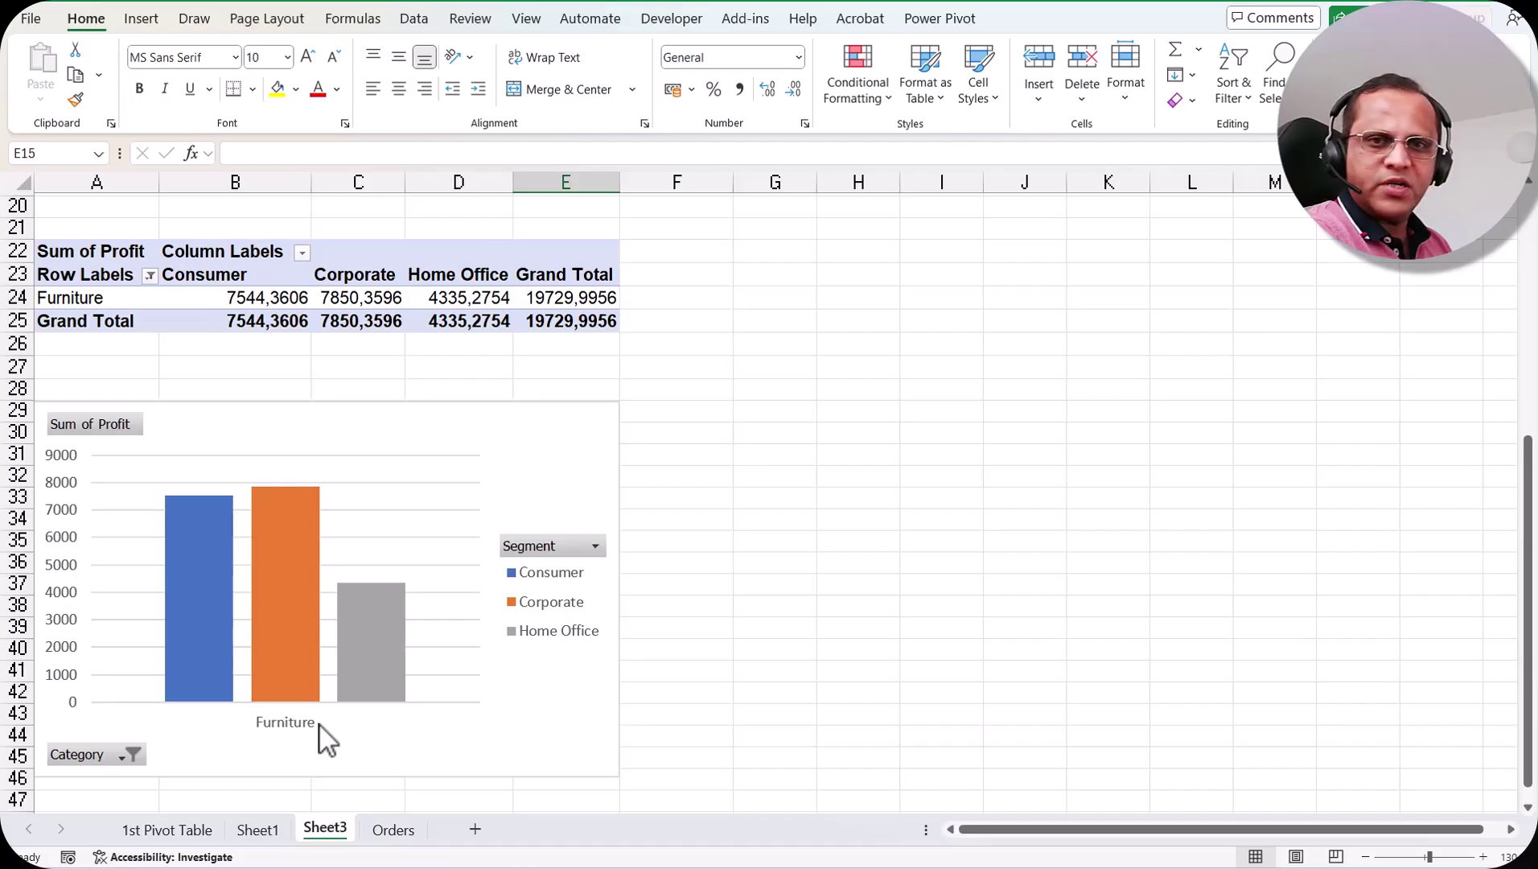
Filter the Category slicer to Office Supplies and compare both PivotTables with the Sum of Profit chart
{"action": "scroll", "coordinate": [965, 483], "scroll_direction": "up", "scroll_amount": 5}
{"action": "left_click", "coordinate": [852, 240]}
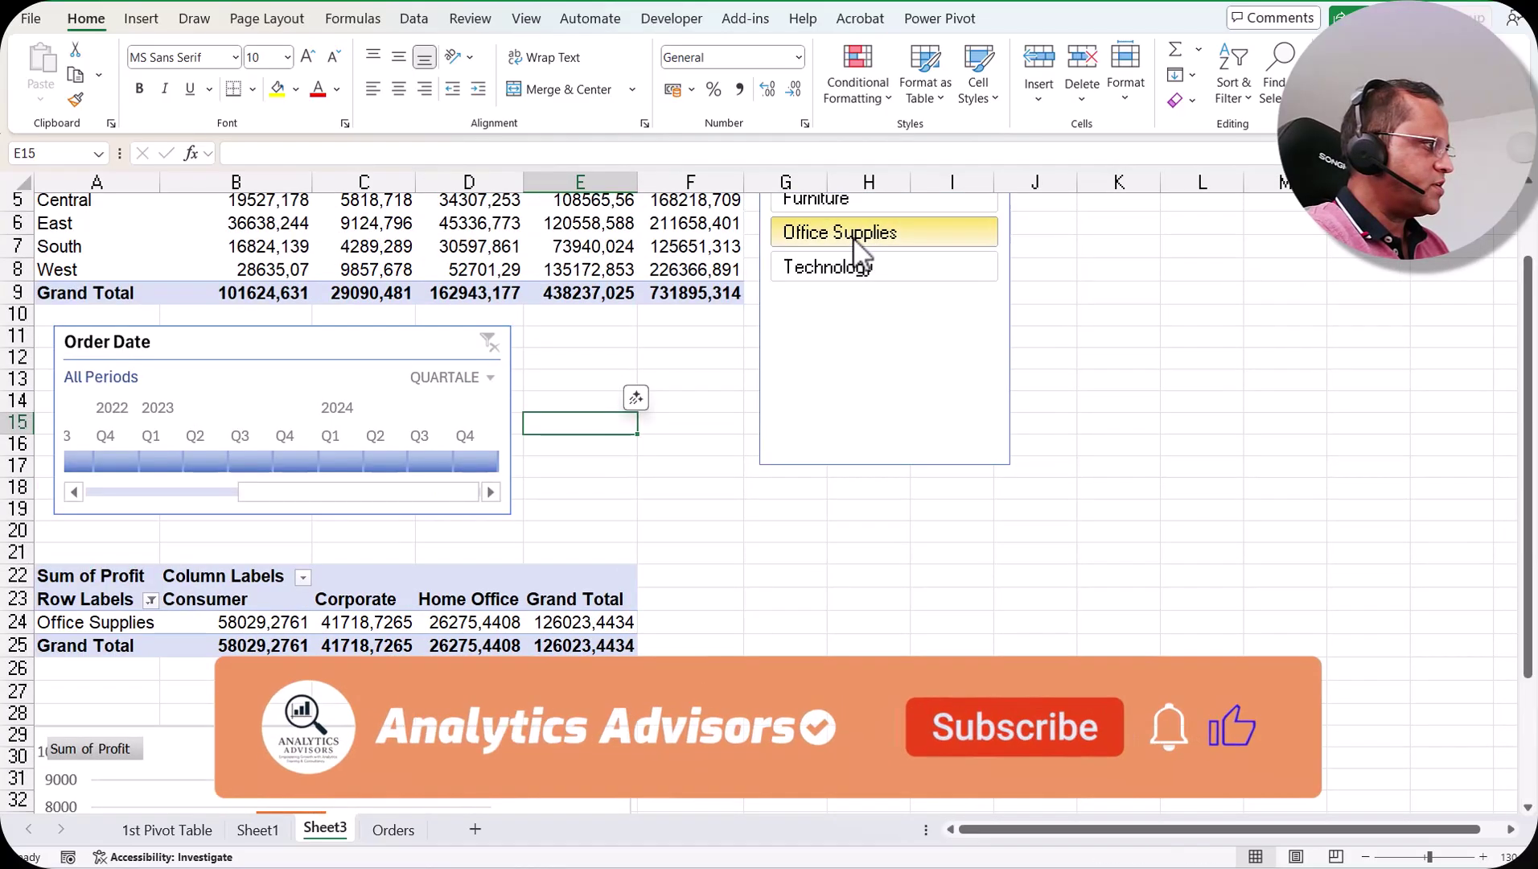
{"action": "scroll", "coordinate": [770, 593], "scroll_direction": "up", "scroll_amount": 1}
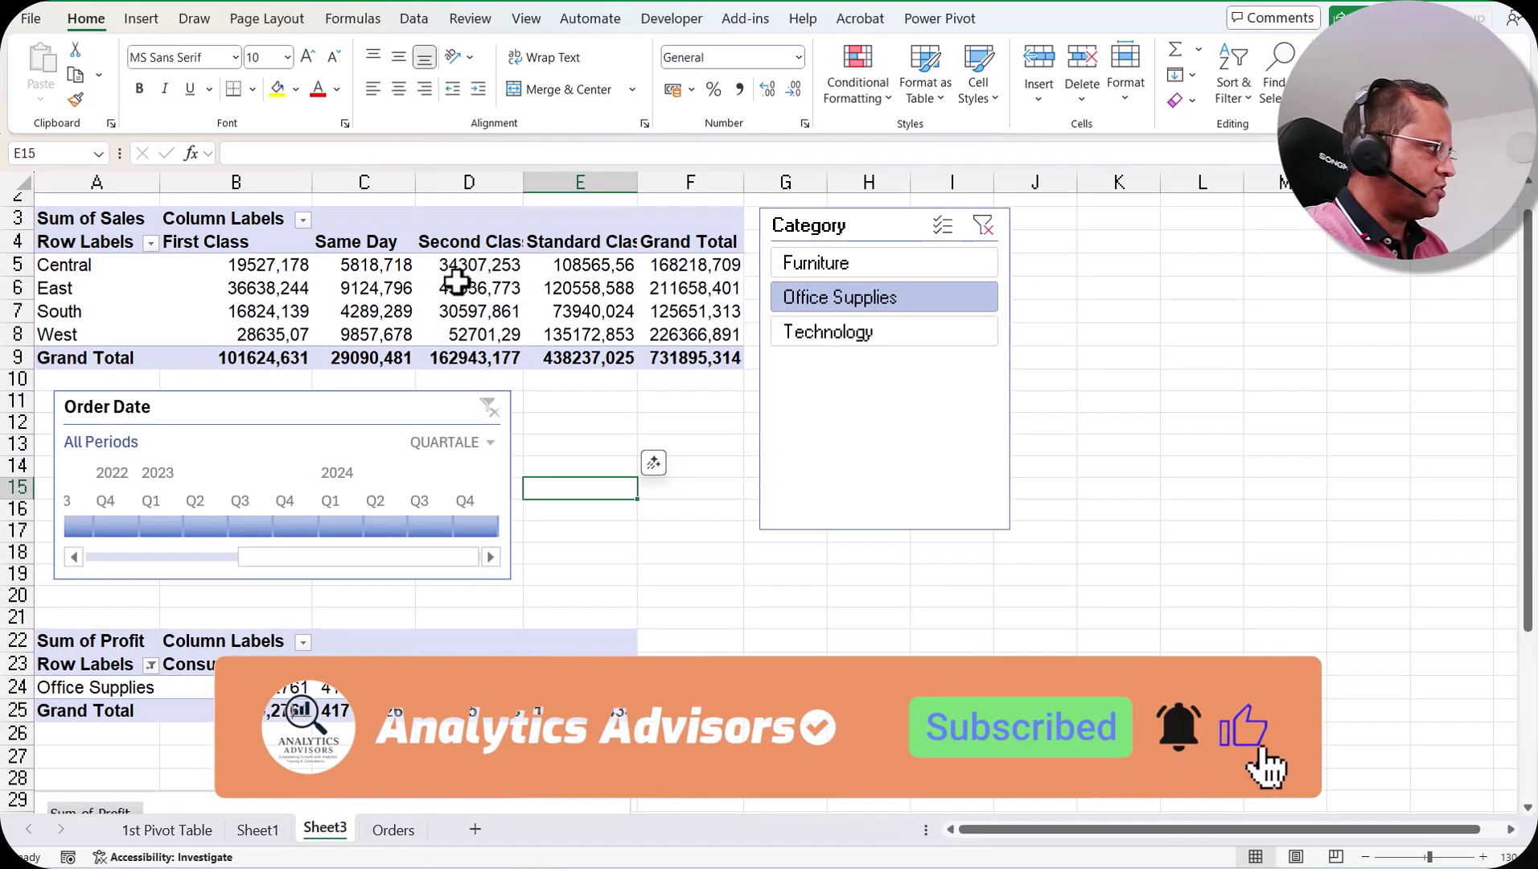
{"action": "scroll", "coordinate": [617, 712], "scroll_direction": "down", "scroll_amount": 3}
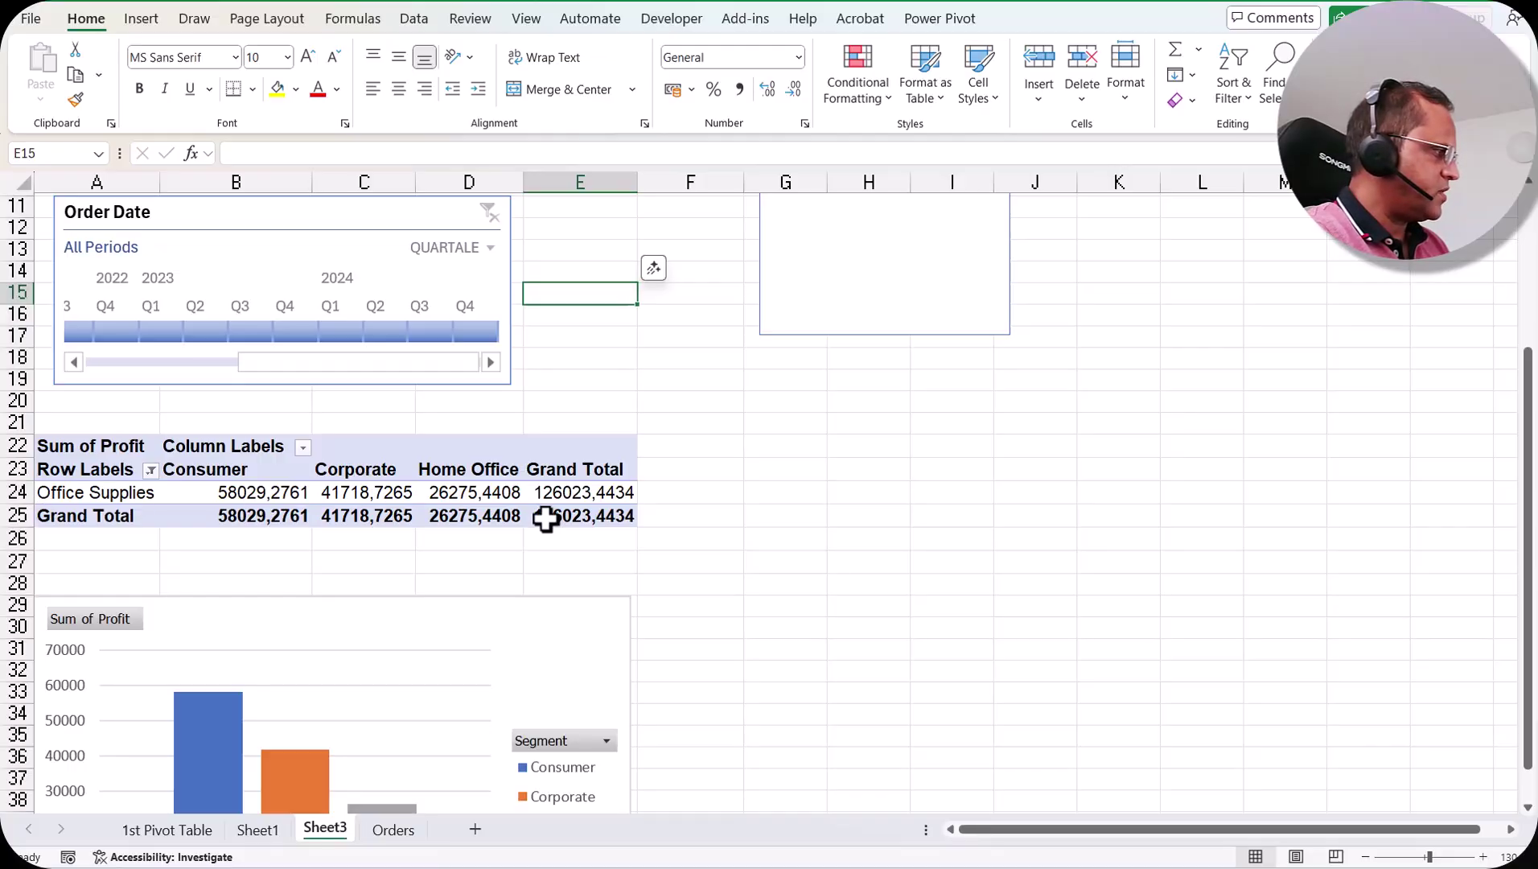
{"action": "scroll", "coordinate": [545, 519], "scroll_direction": "down", "scroll_amount": 3}
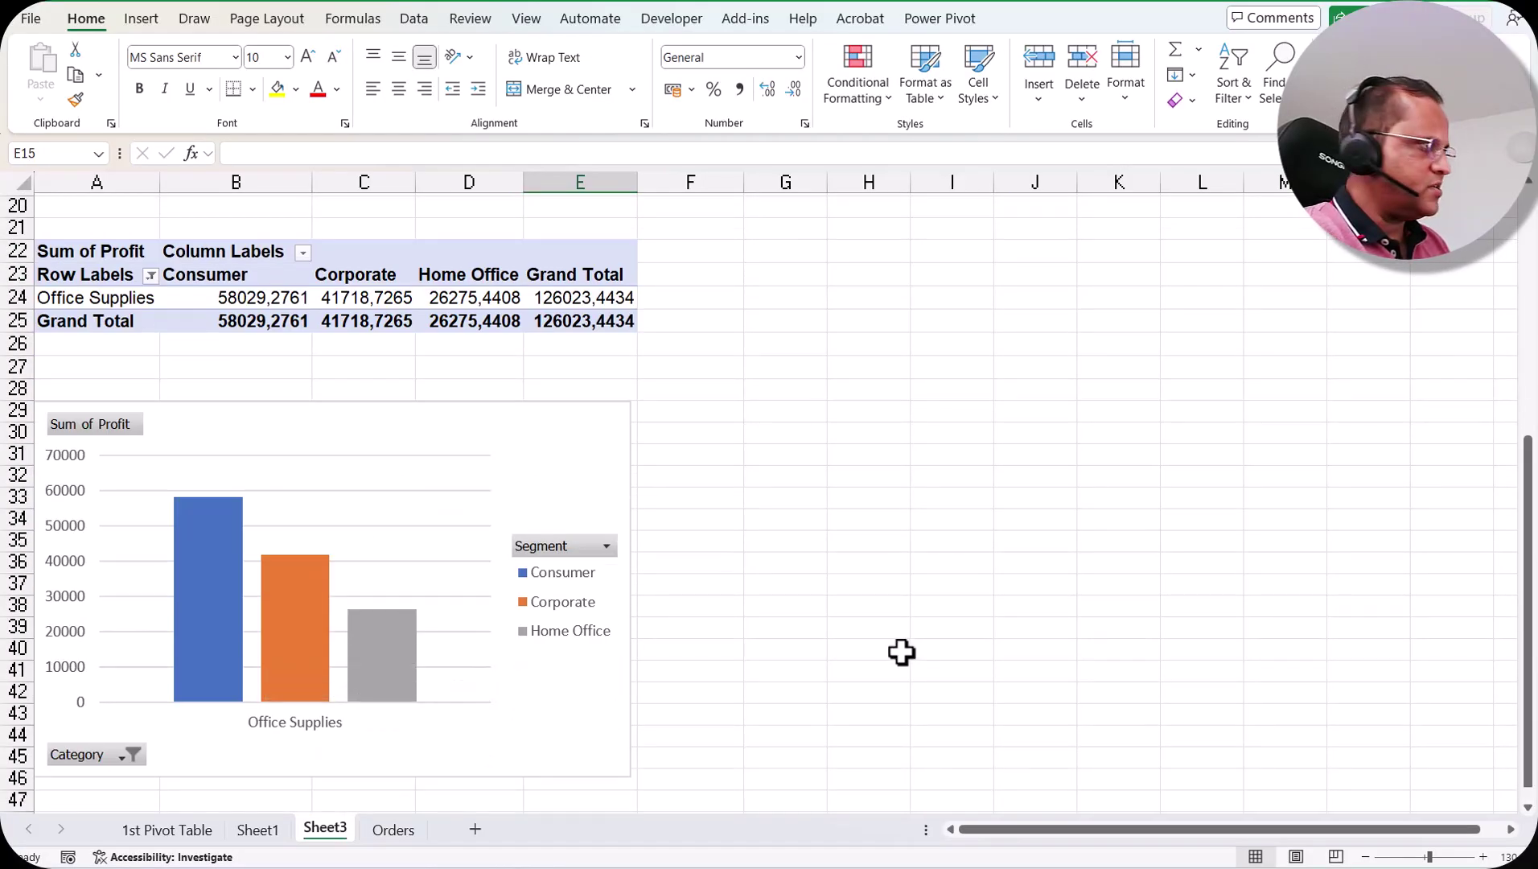
Limit the Order Date timeline to Q1 2022 through Q4 2023 and check both PivotTables and the chart
{"action": "scroll", "coordinate": [901, 652], "scroll_direction": "up", "scroll_amount": 5}
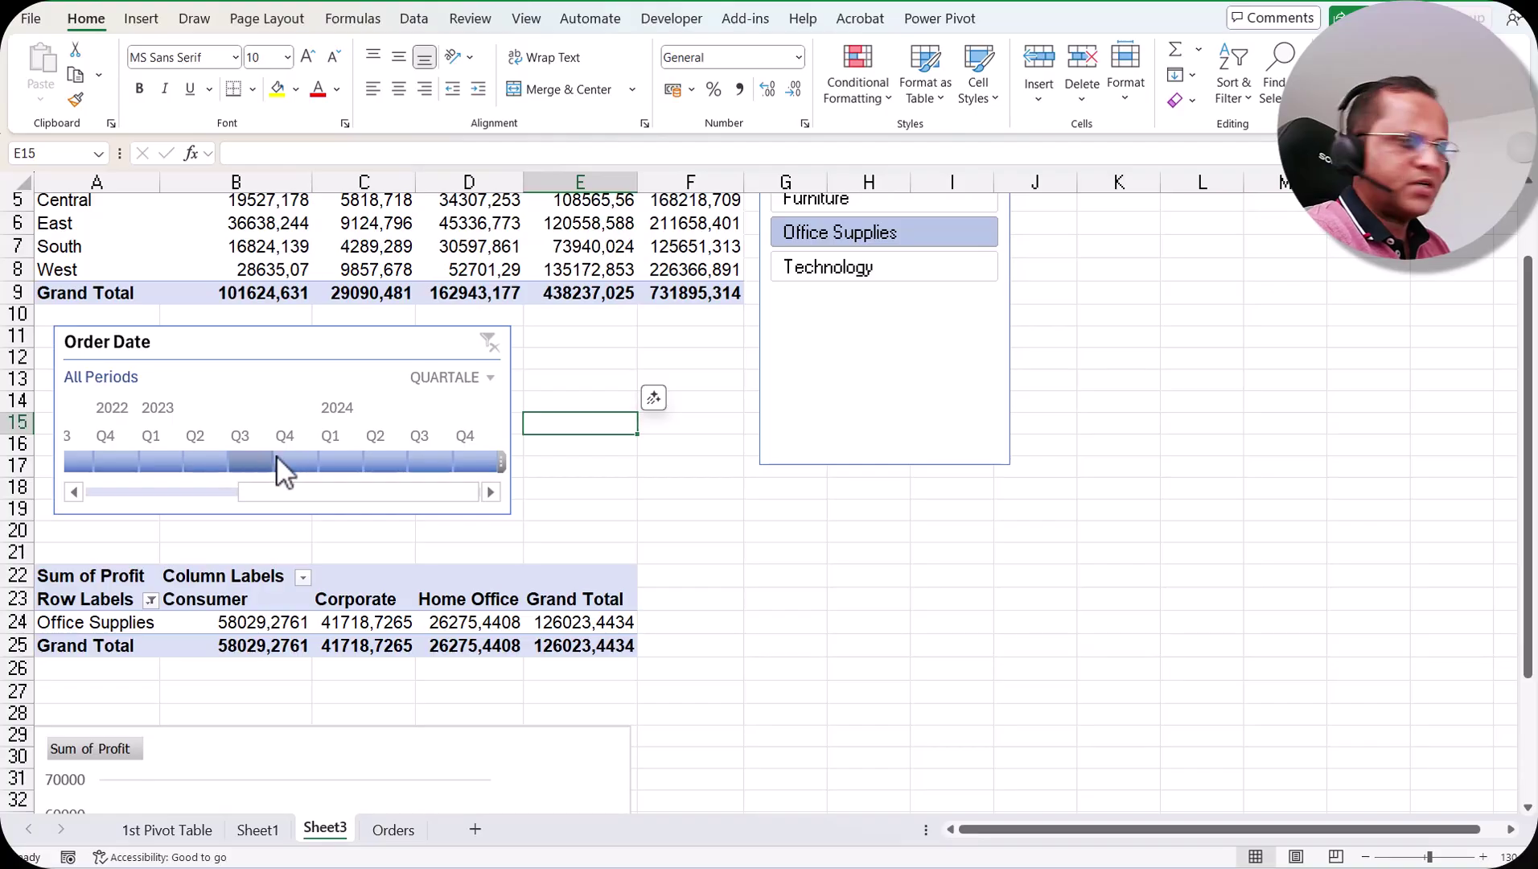
{"action": "left_click", "coordinate": [208, 494]}
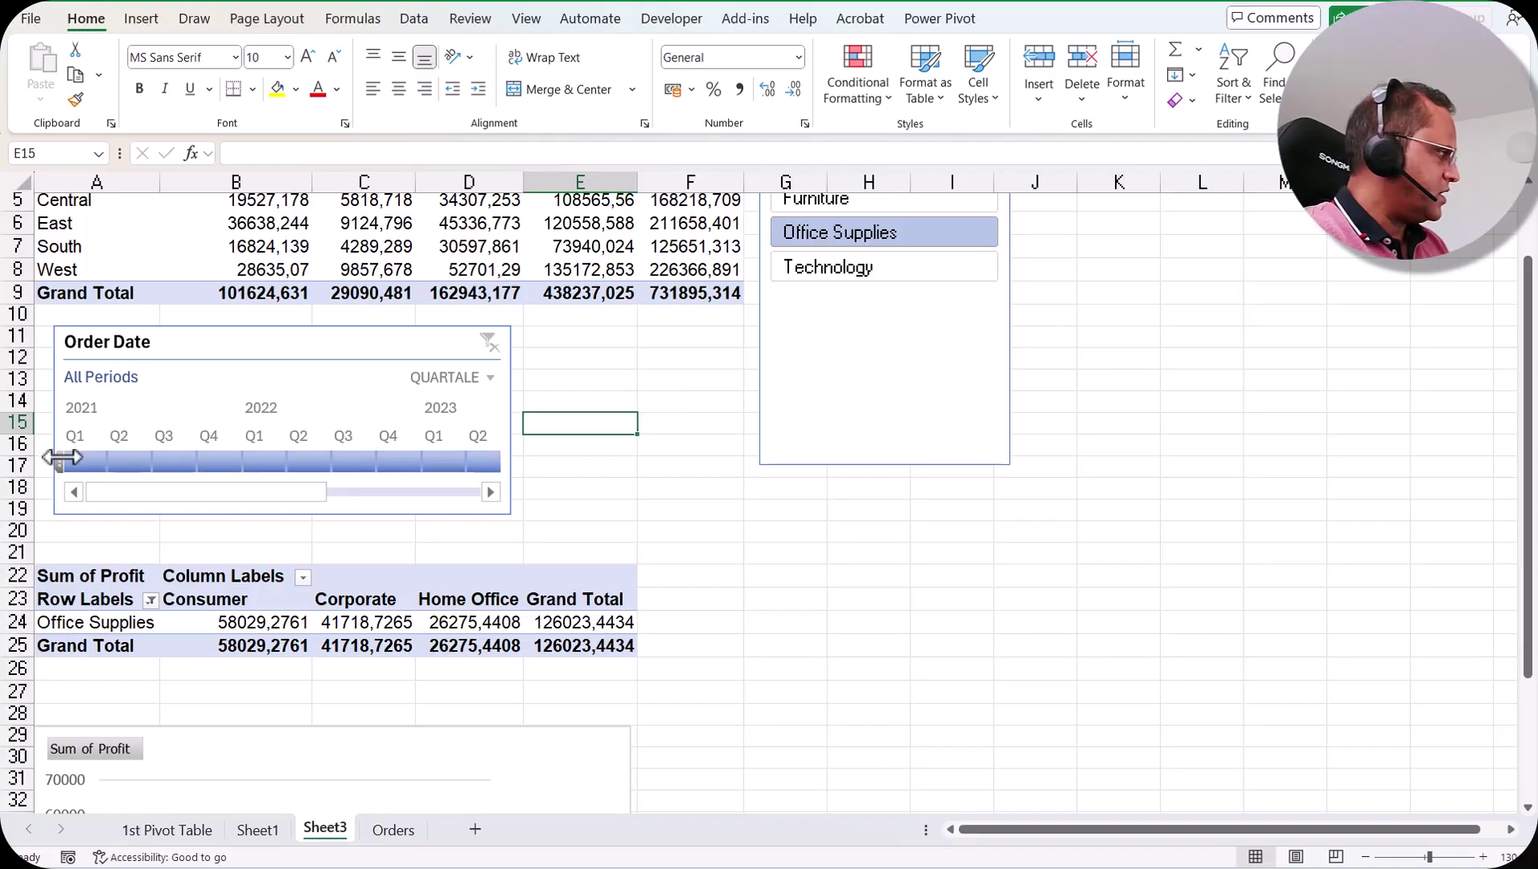
{"action": "left_click_drag", "start_coordinate": [62, 454], "coordinate": [247, 456]}
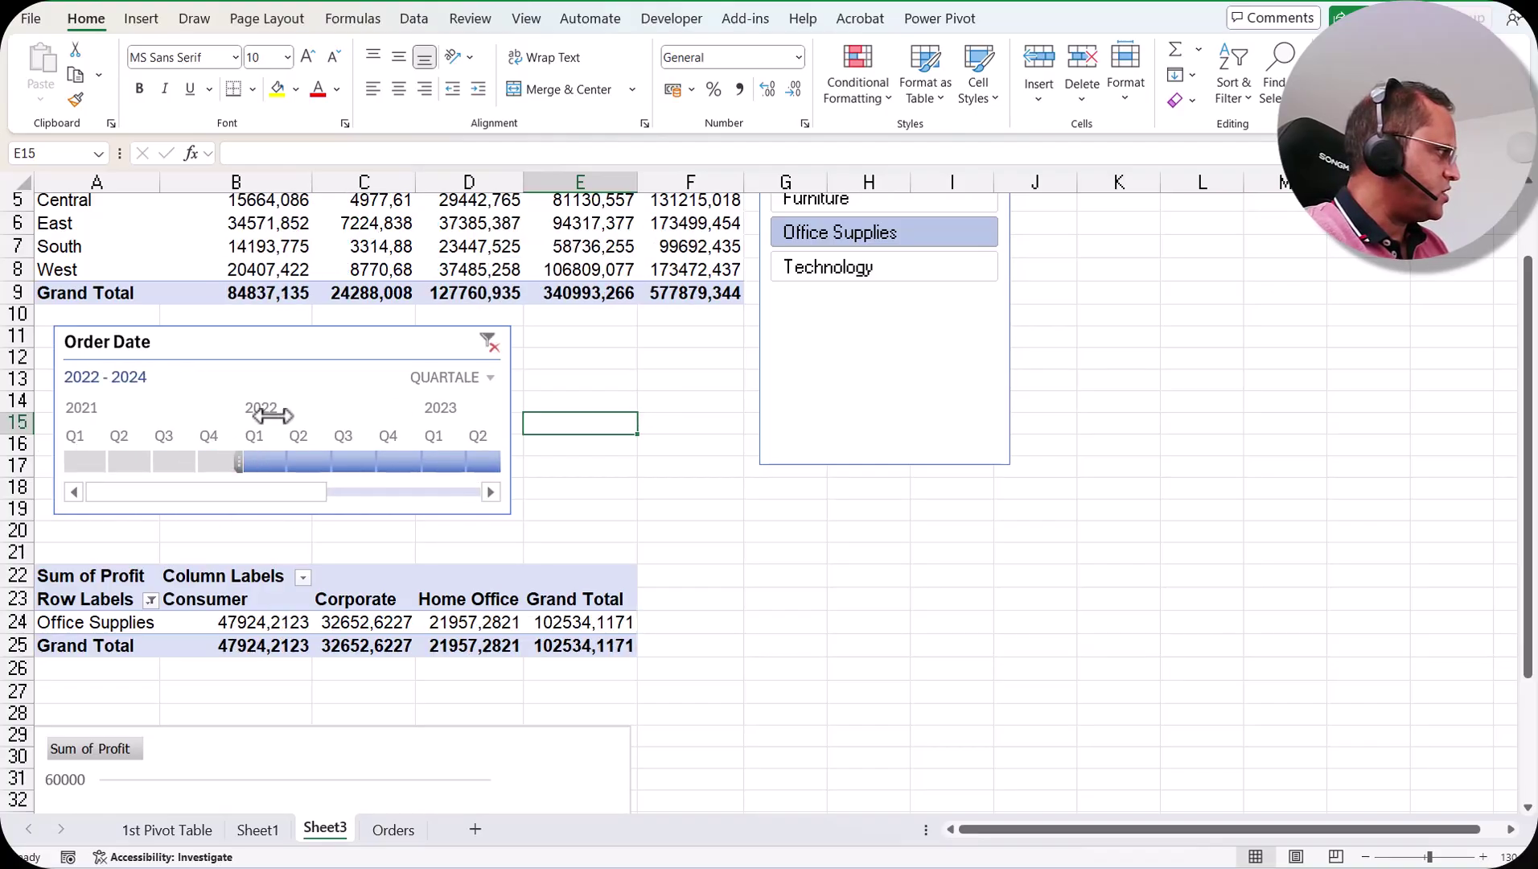
{"action": "left_click_drag", "start_coordinate": [304, 503], "coordinate": [321, 458]}
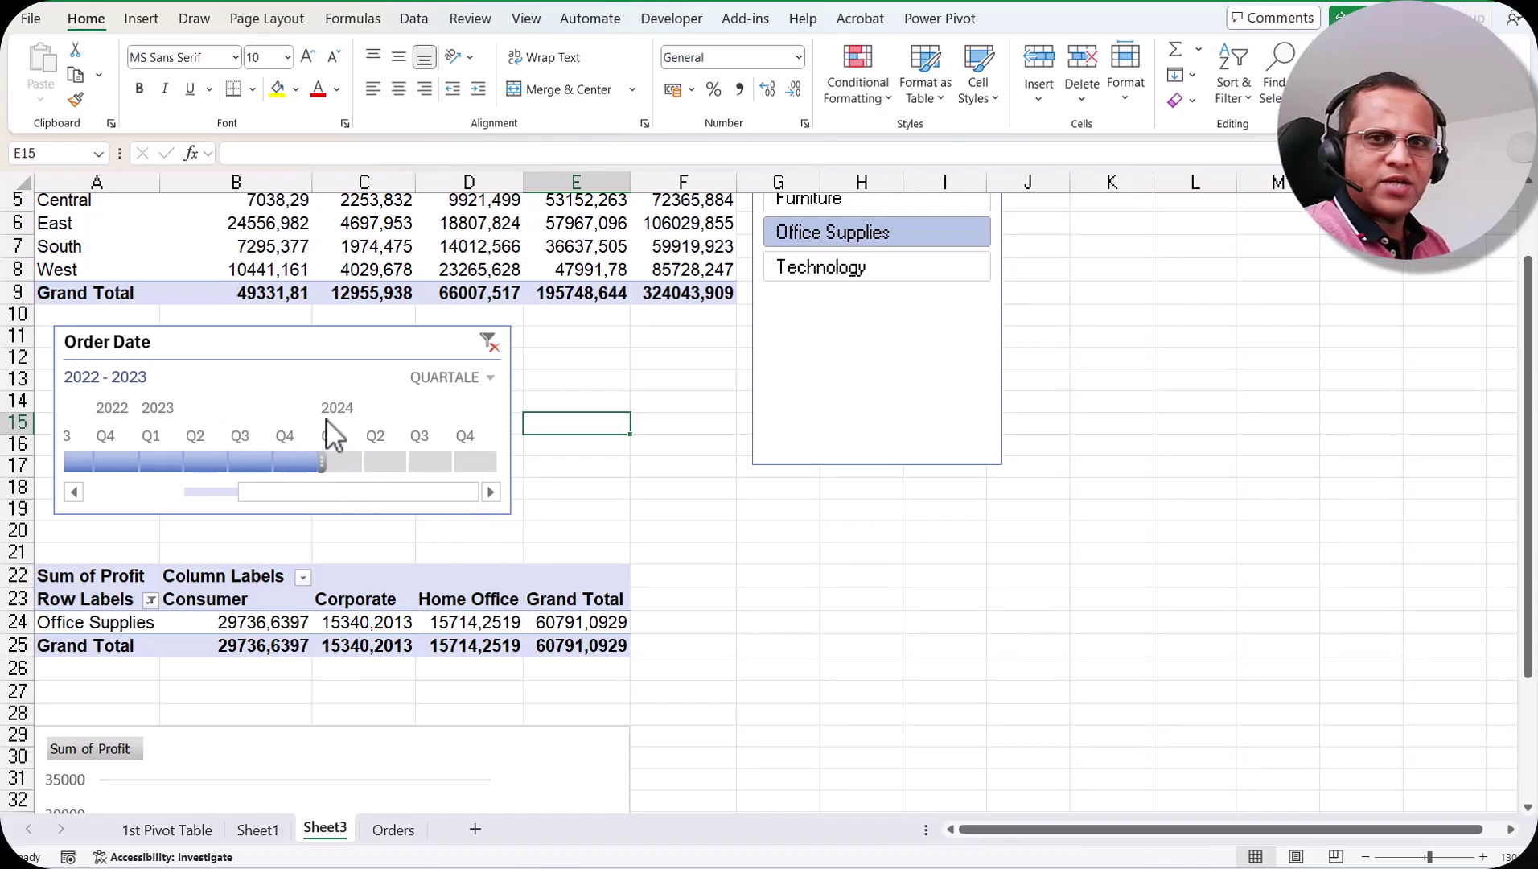
{"action": "scroll", "coordinate": [927, 433], "scroll_direction": "up", "scroll_amount": 2}
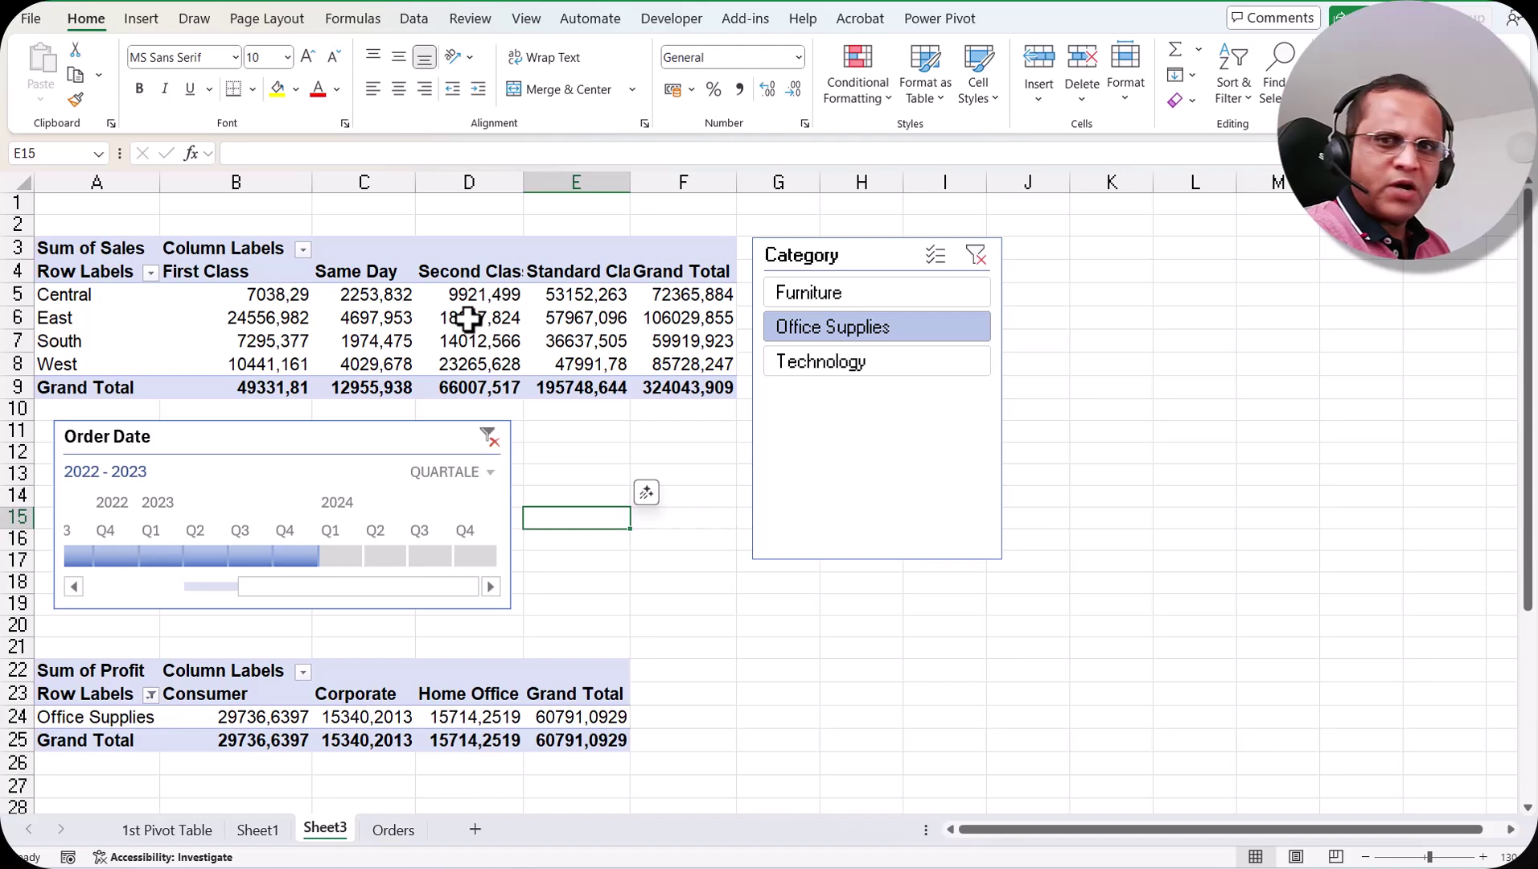
{"action": "scroll", "coordinate": [504, 559], "scroll_direction": "down", "scroll_amount": 6}
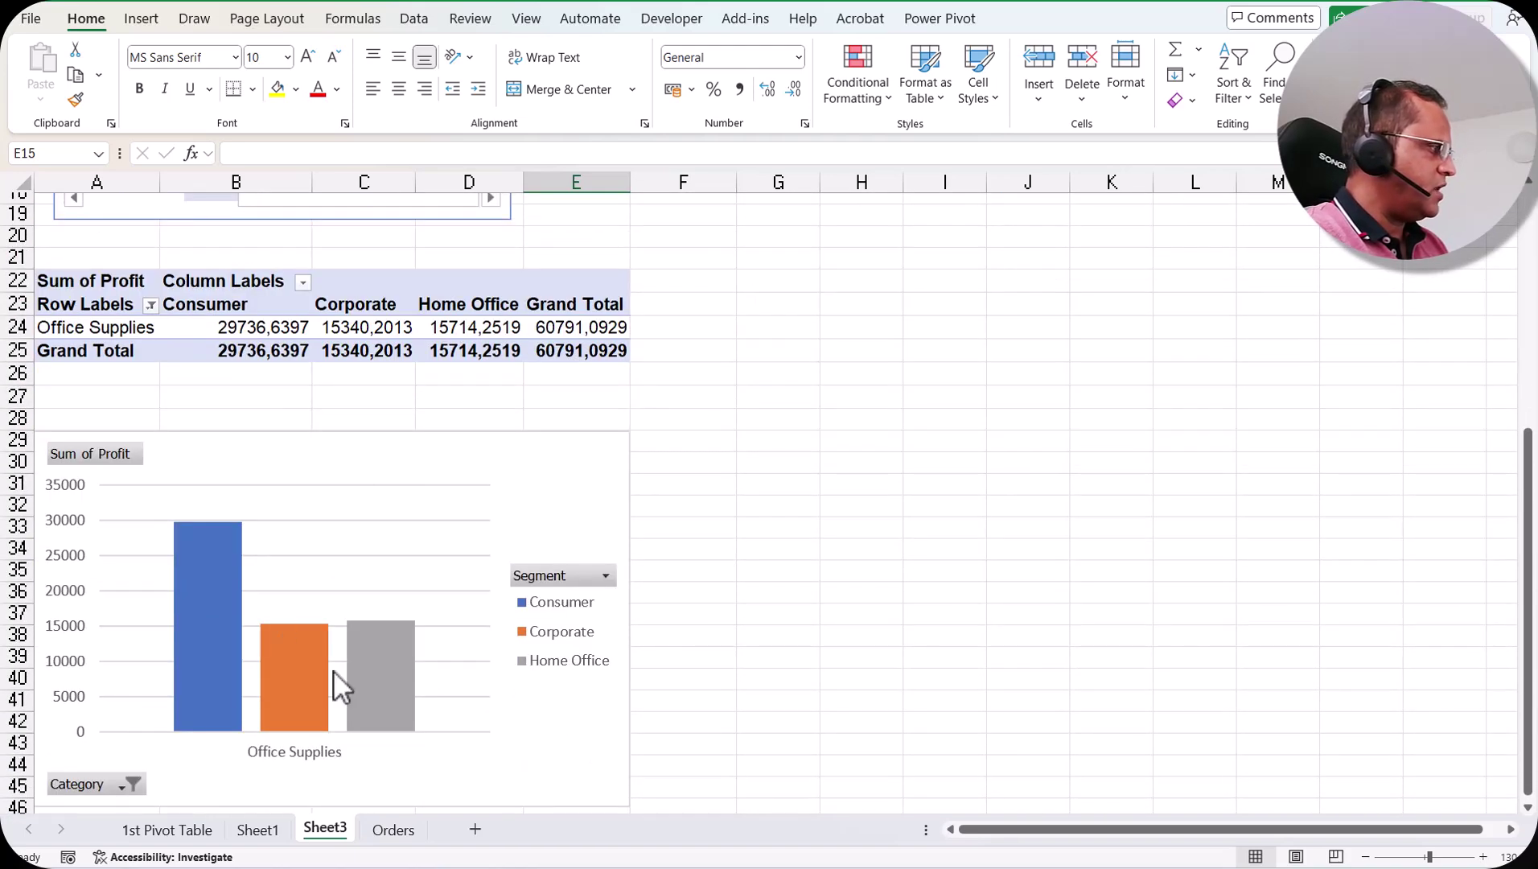